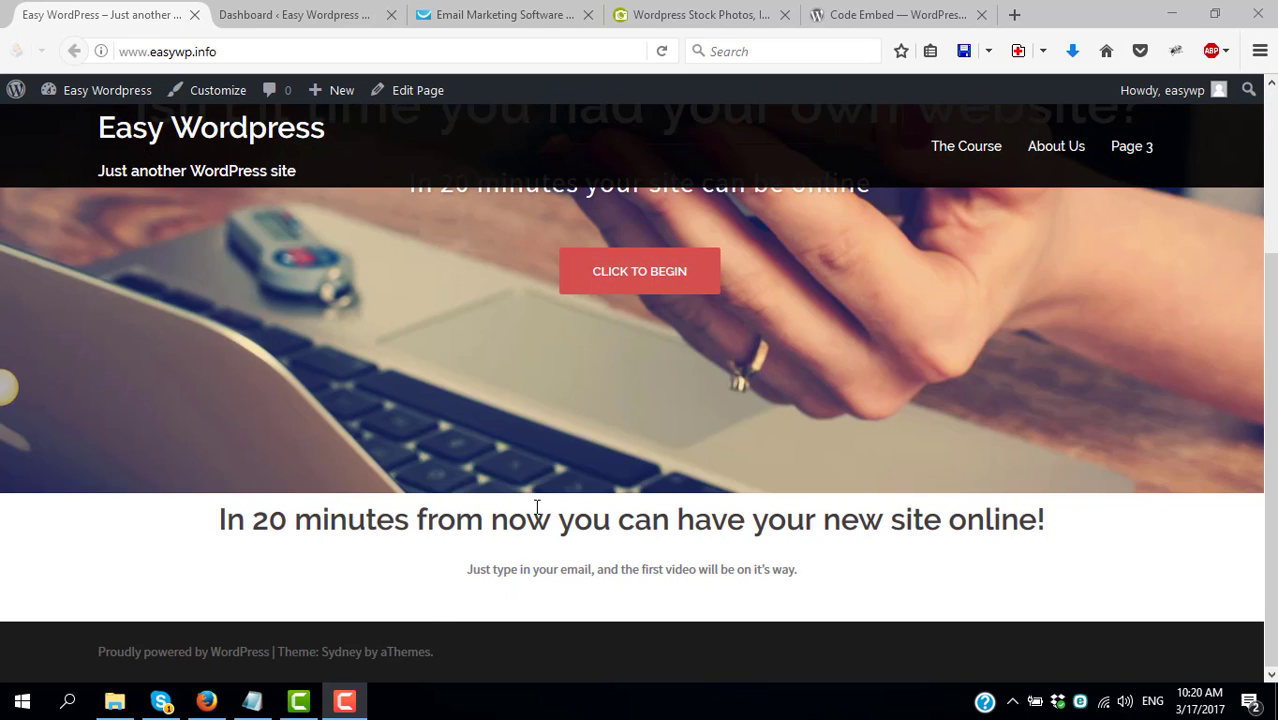
pyautogui.scroll(3, 500, 420)
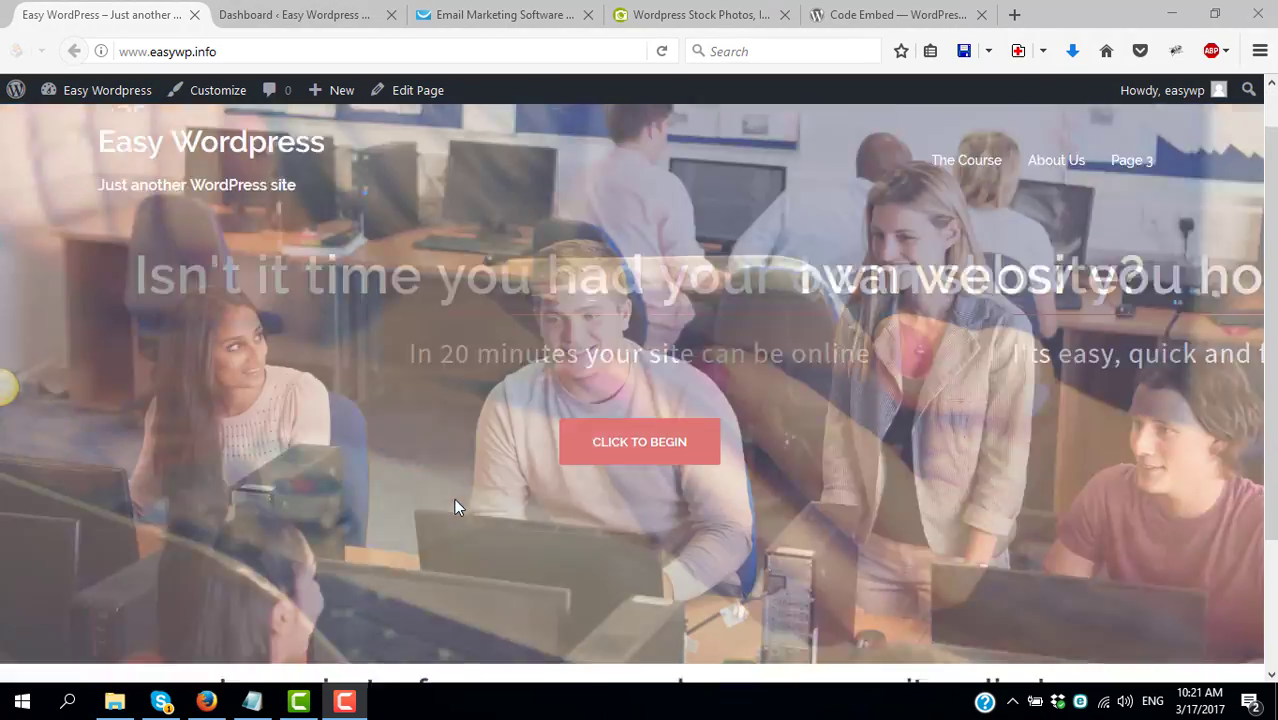
pyautogui.scroll(-3, 454, 498)
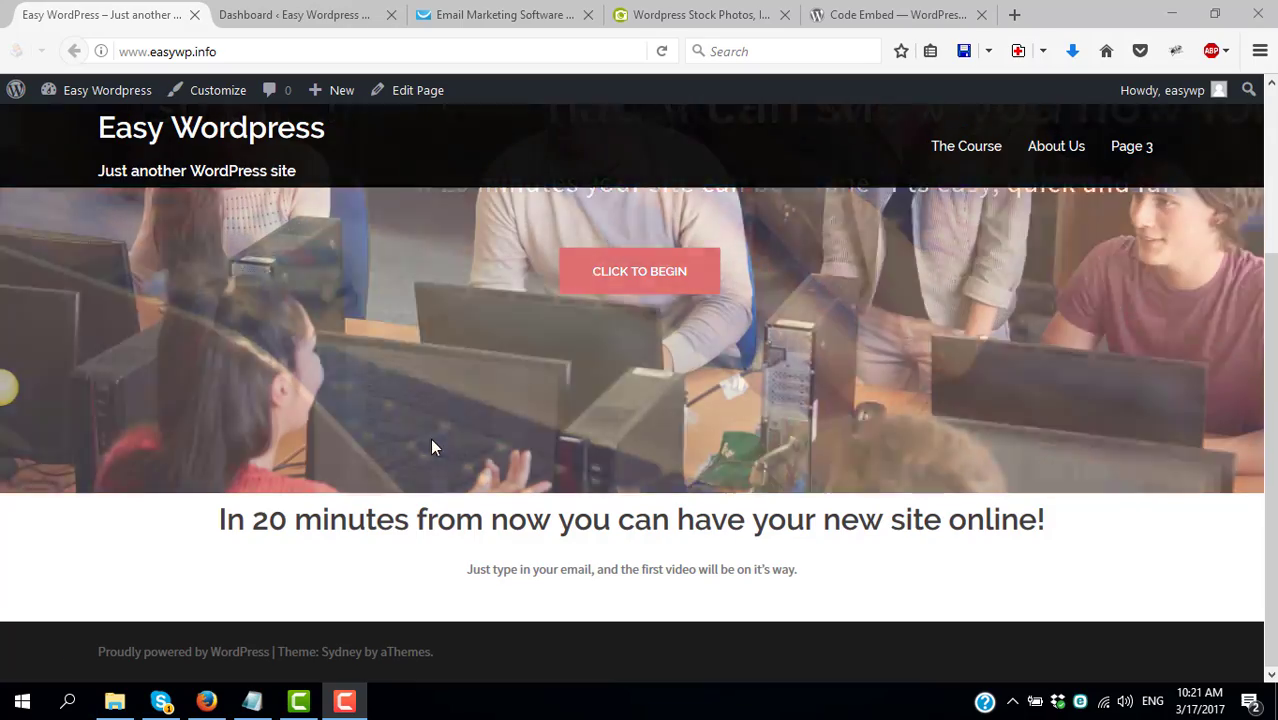
pyautogui.scroll(4, 366, 434)
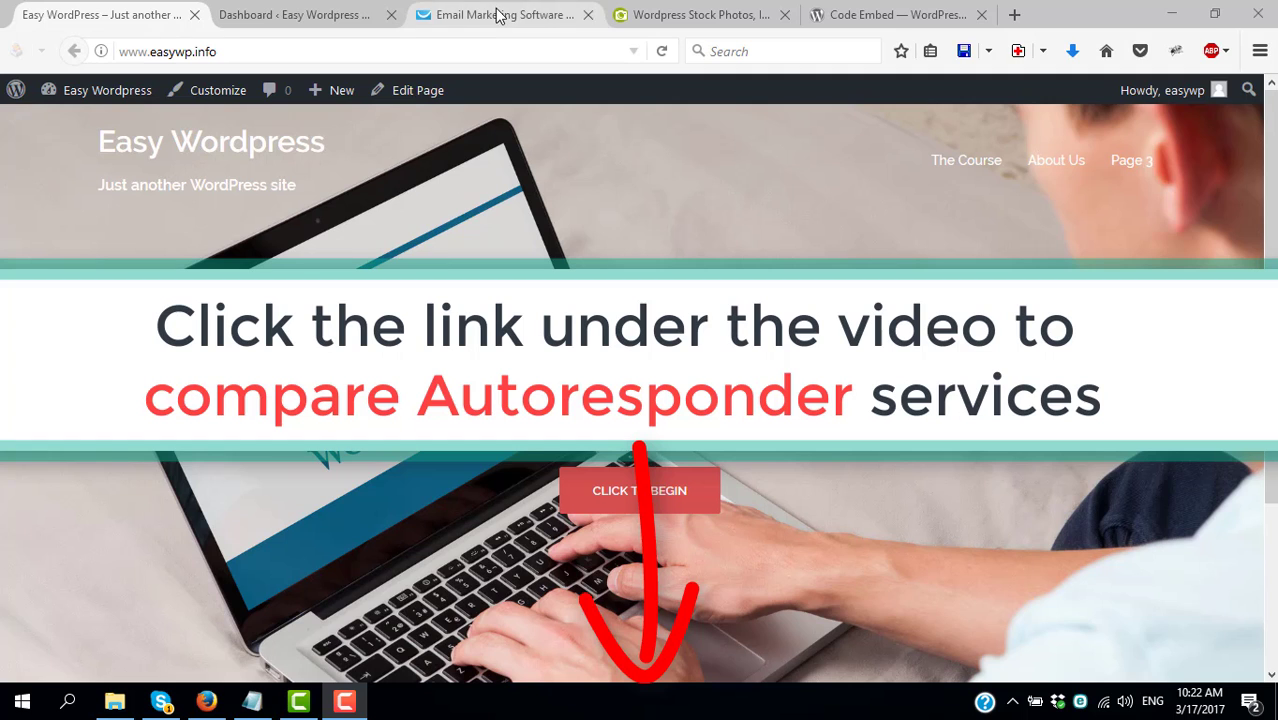
# Sign up for the GetResponse free trial with the e-mail address and account password, and let the browser remember the login
pyautogui.click(498, 16)
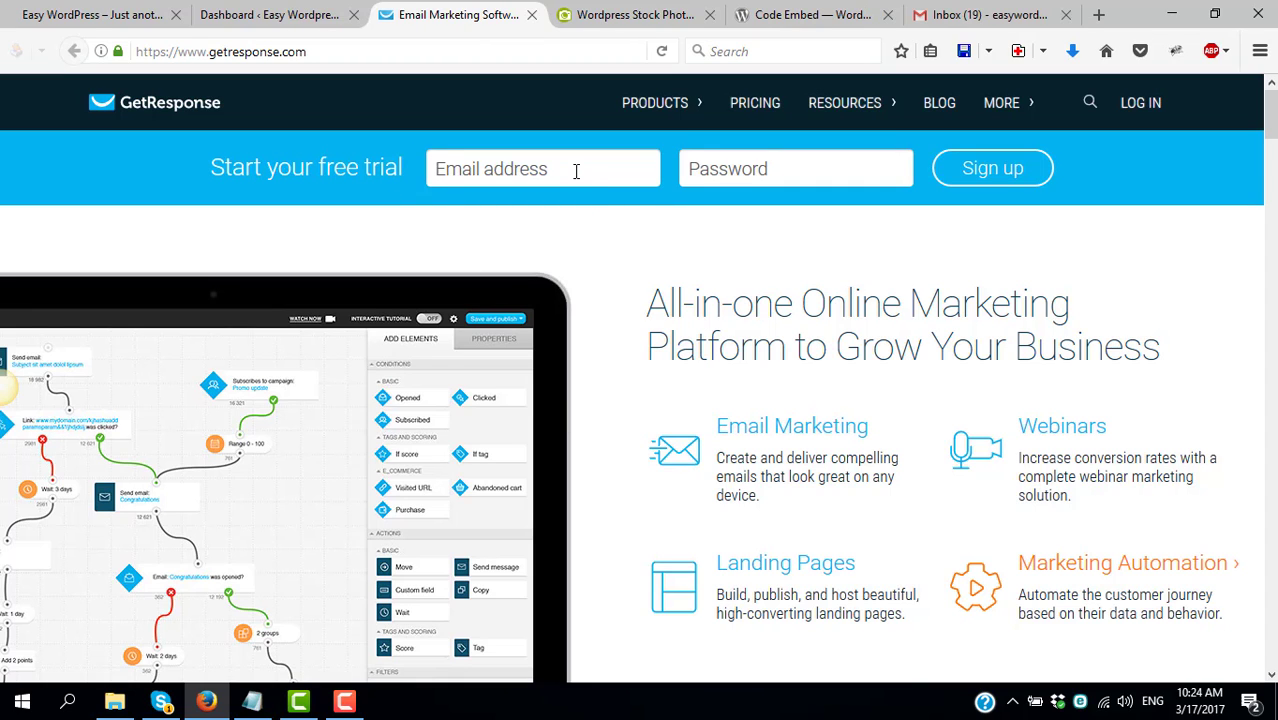
pyautogui.hotkey('ctrl', 'v')
pyautogui.click(792, 168)
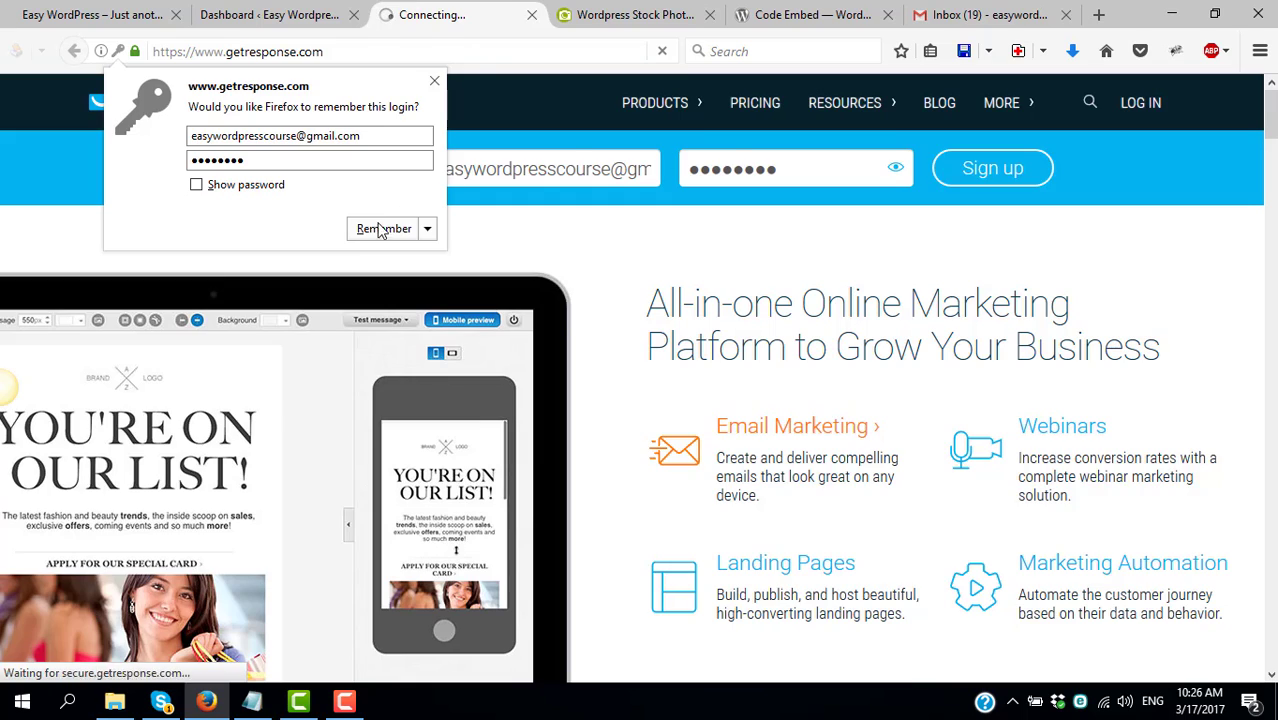
pyautogui.click(382, 226)
# Activate the GetResponse account from its activation e-mail in Gmail and complete the form with the required personal and contact details
pyautogui.click(968, 14)
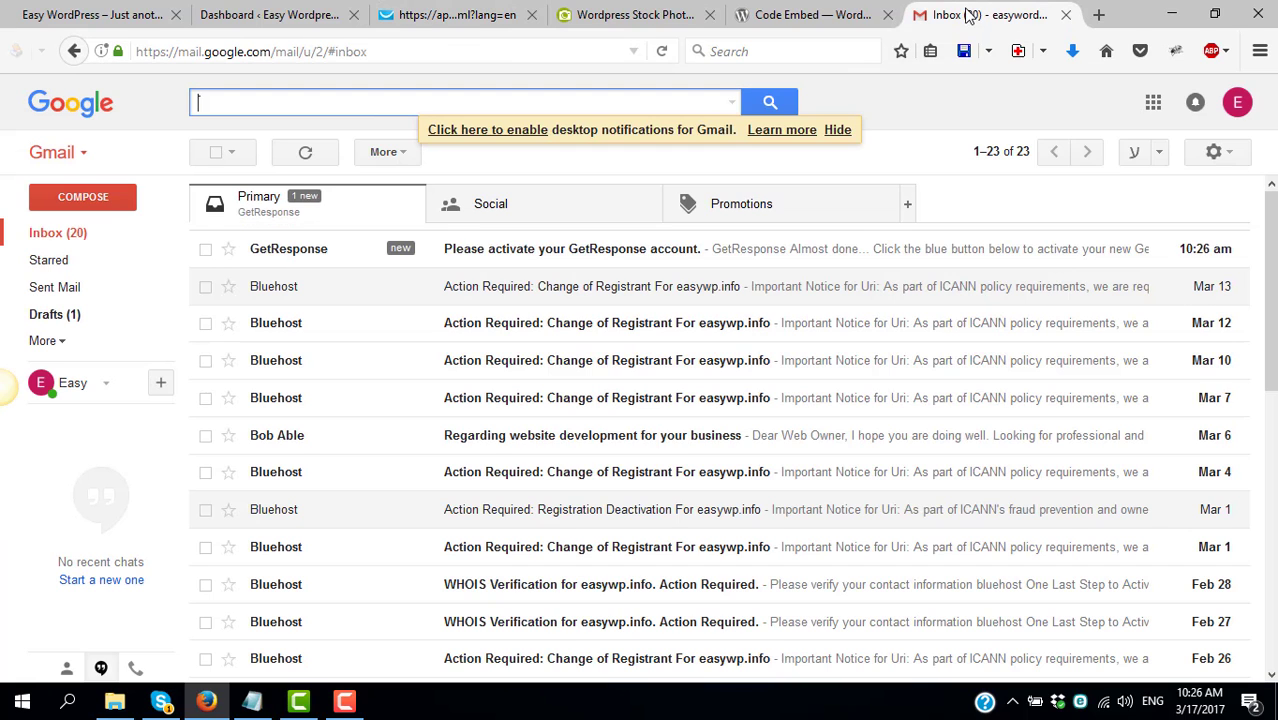
pyautogui.click(522, 257)
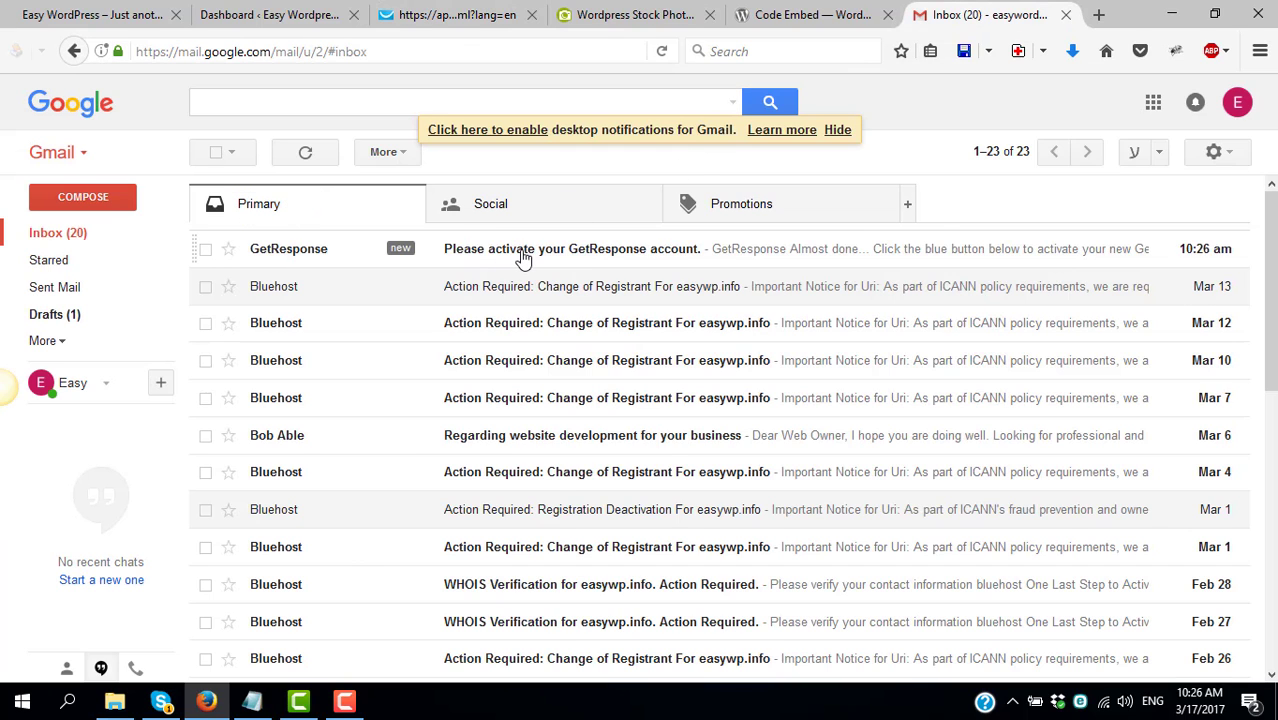
pyautogui.scroll(-2, 605, 615)
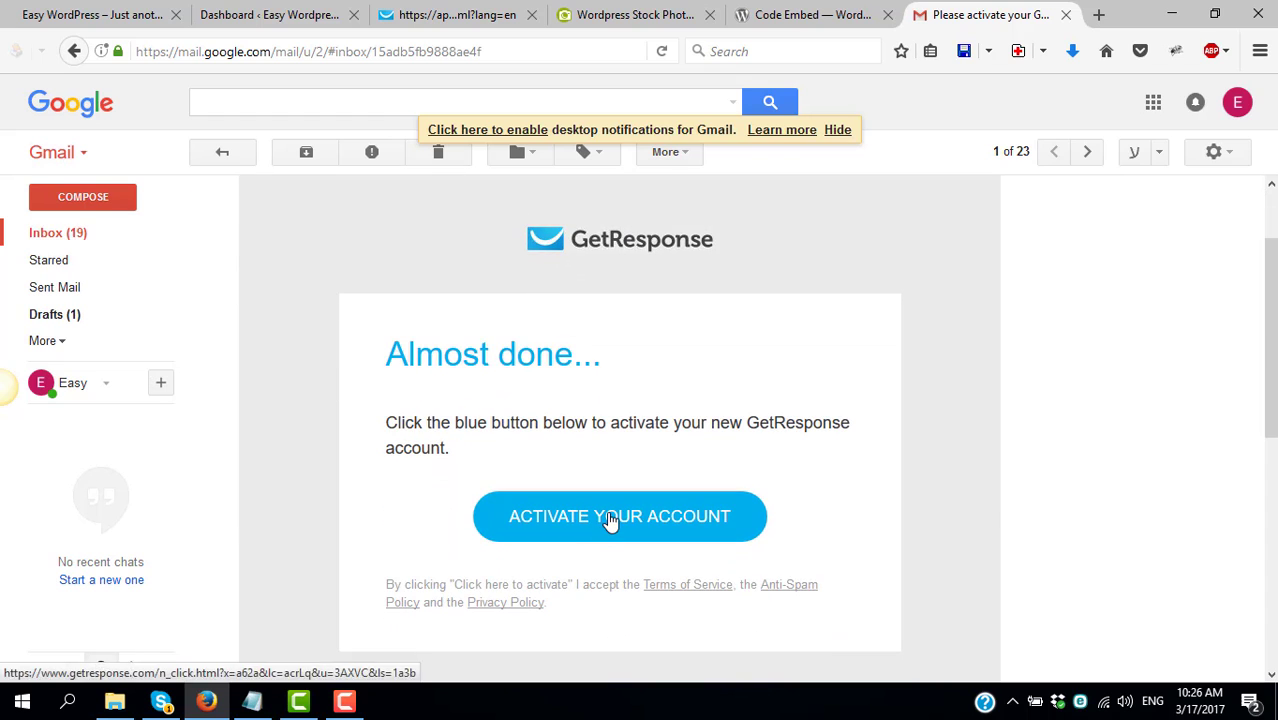
pyautogui.click(608, 518)
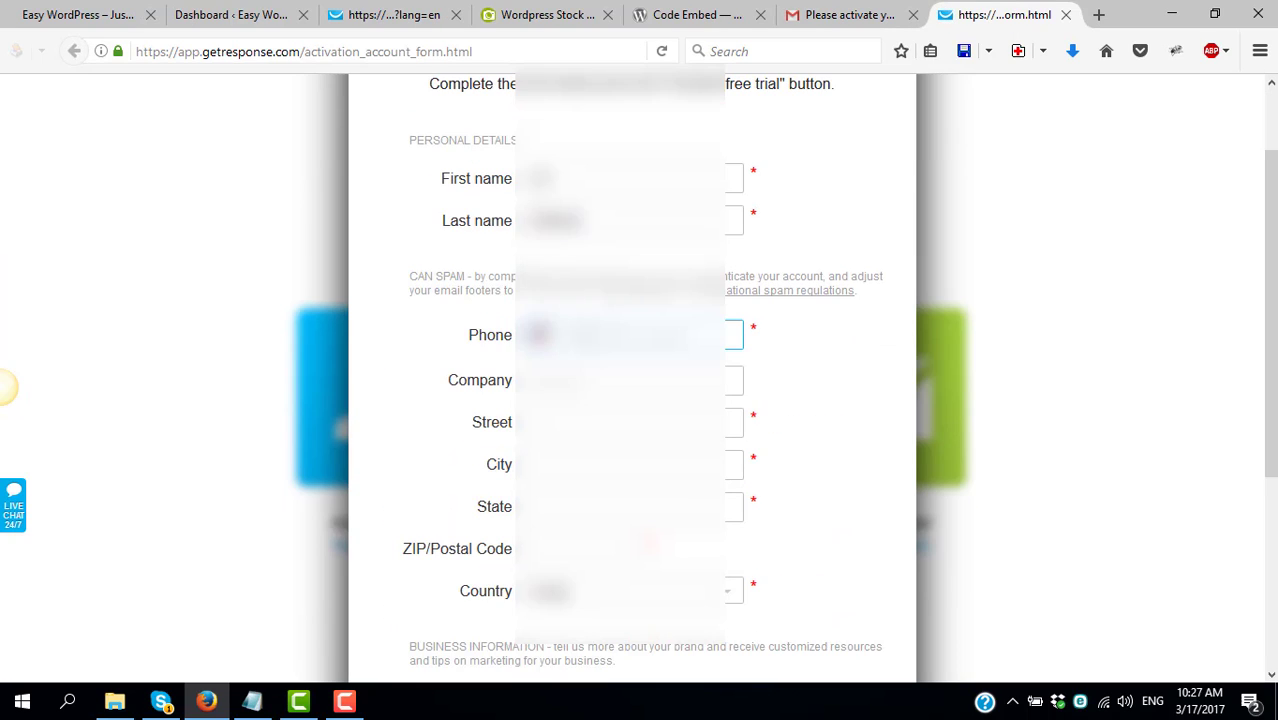
pyautogui.scroll(-5, 634, 452)
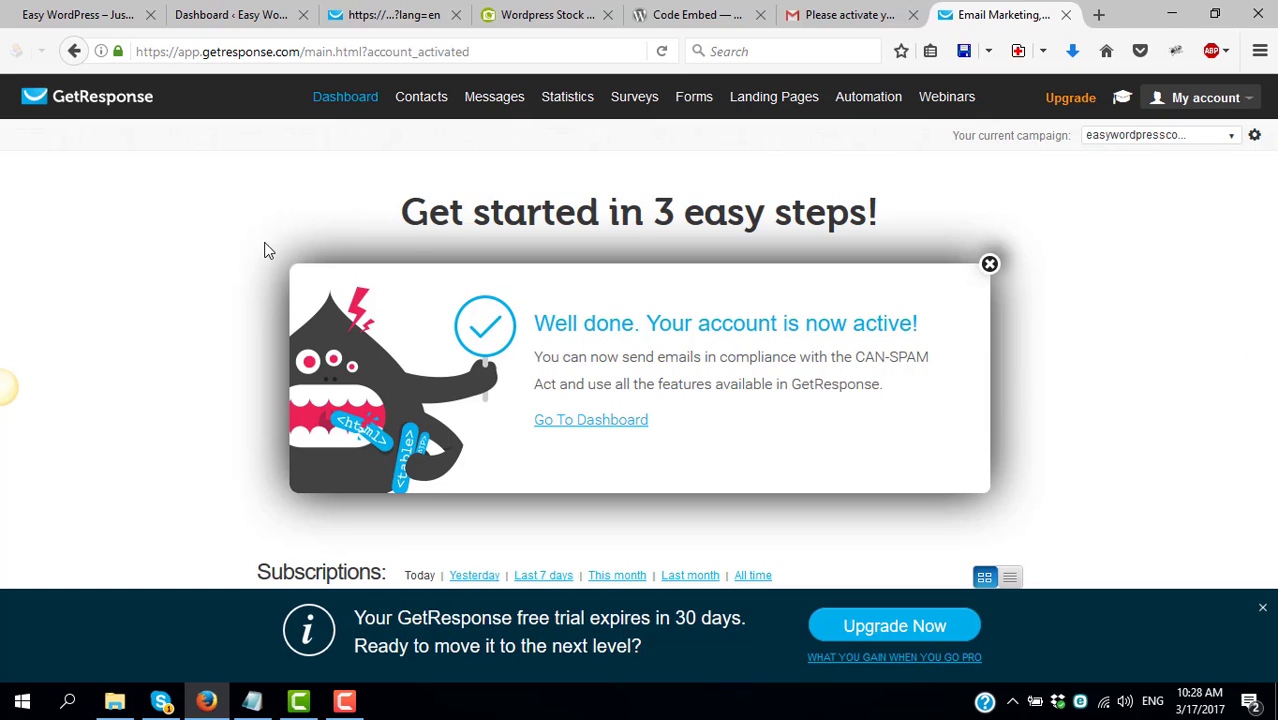
pyautogui.click(988, 266)
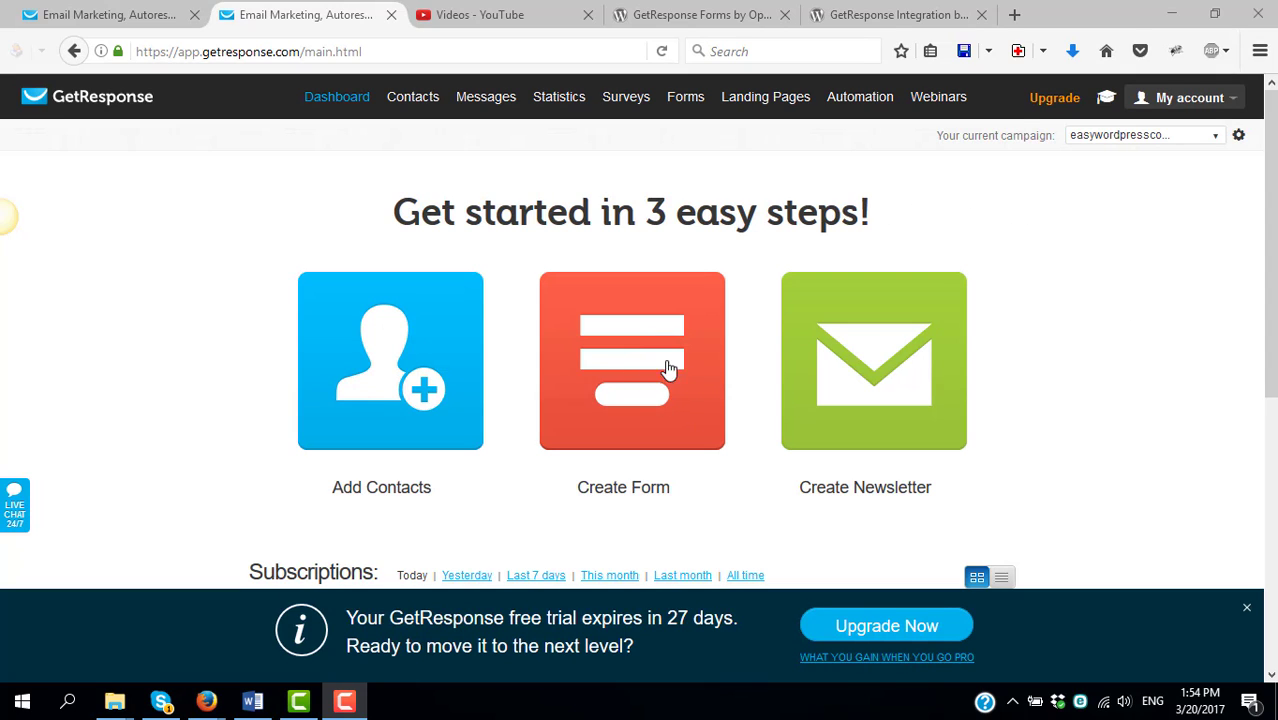
# Open form creation in GetResponse and look through the List Builder Wizard templates
pyautogui.click(632, 367)
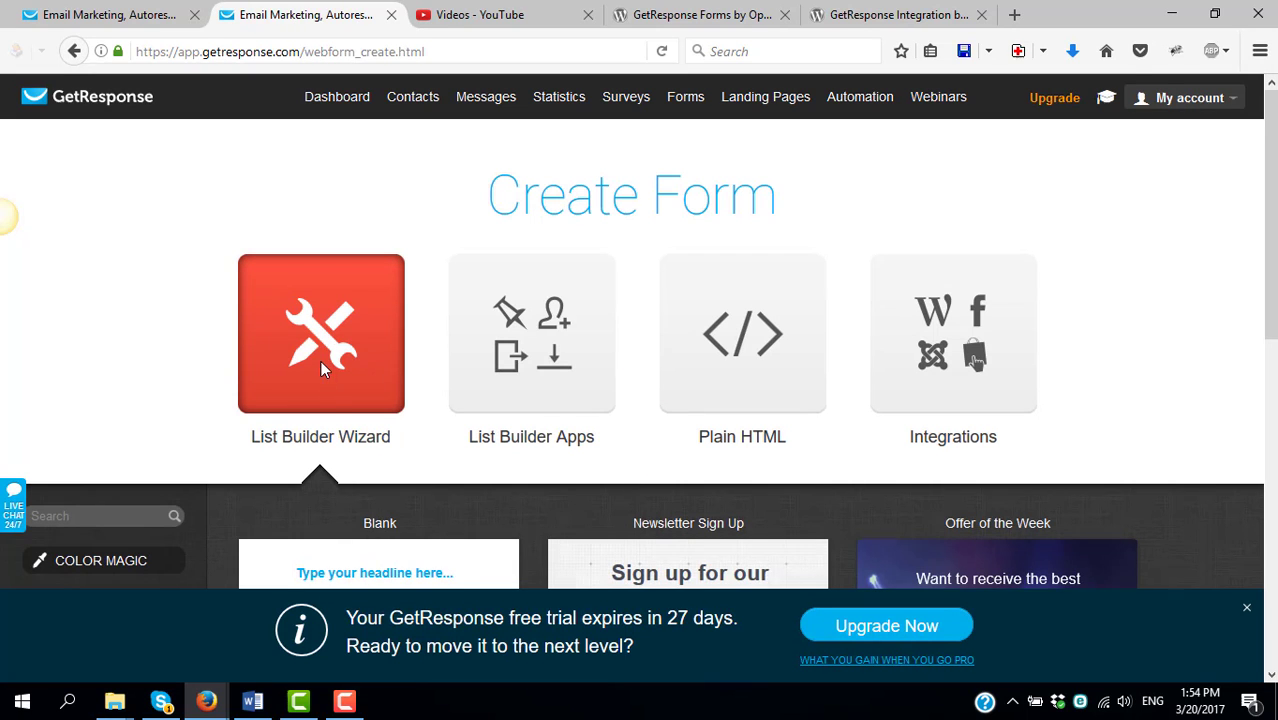
pyautogui.scroll(-2, 326, 392)
pyautogui.scroll(-5, 326, 386)
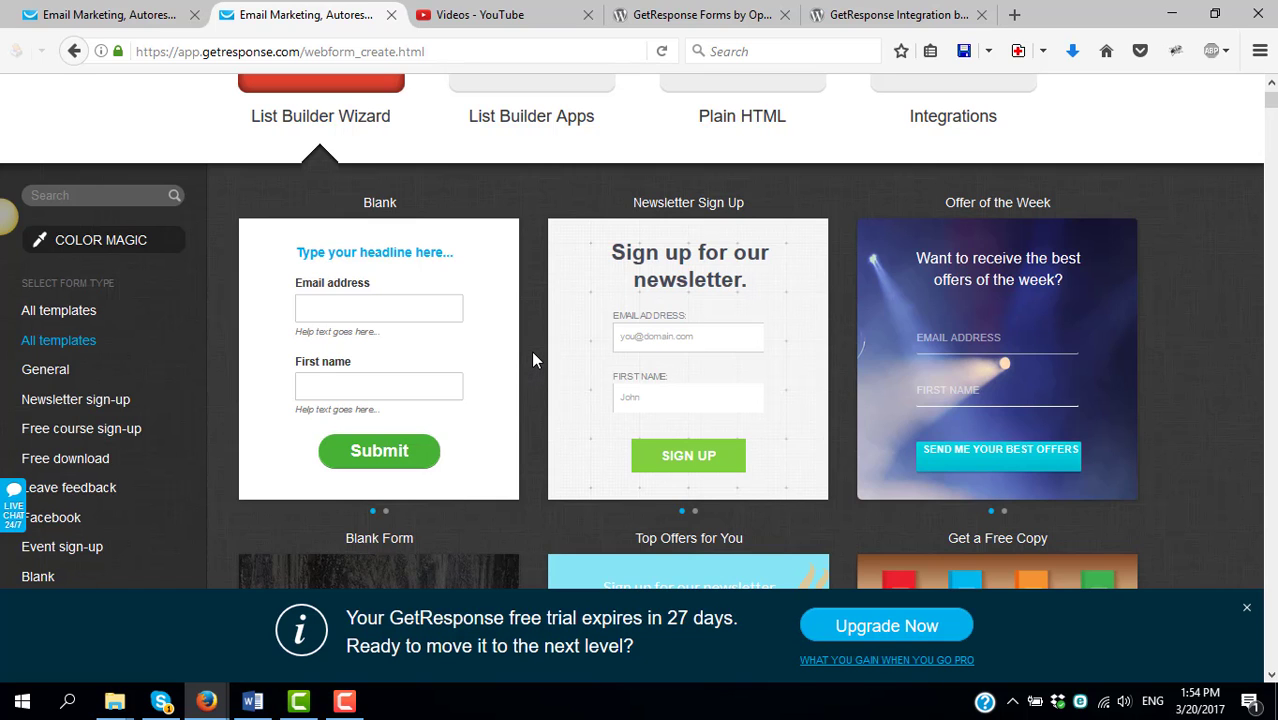
pyautogui.scroll(-6, 533, 358)
pyautogui.scroll(6, 515, 362)
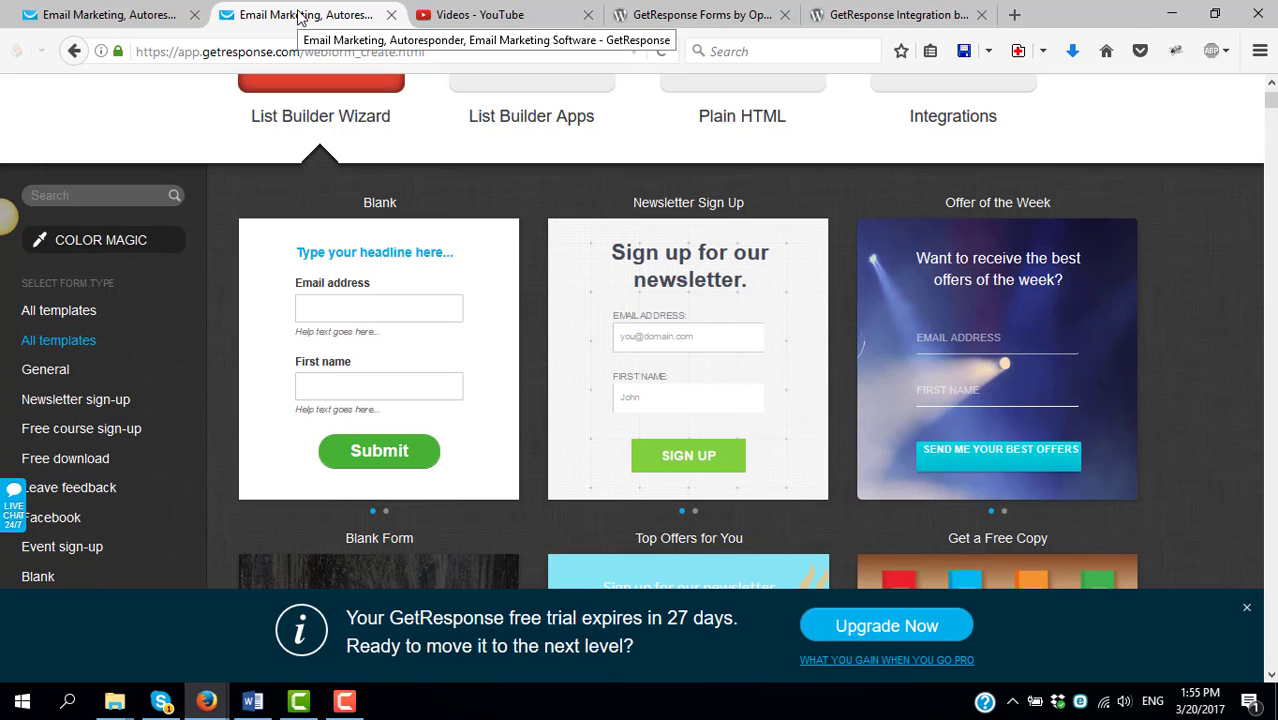
# Copy the plugin name "GetResponse Forms by Optin Cat" from its WordPress Plugin Directory page
pyautogui.click(710, 16)
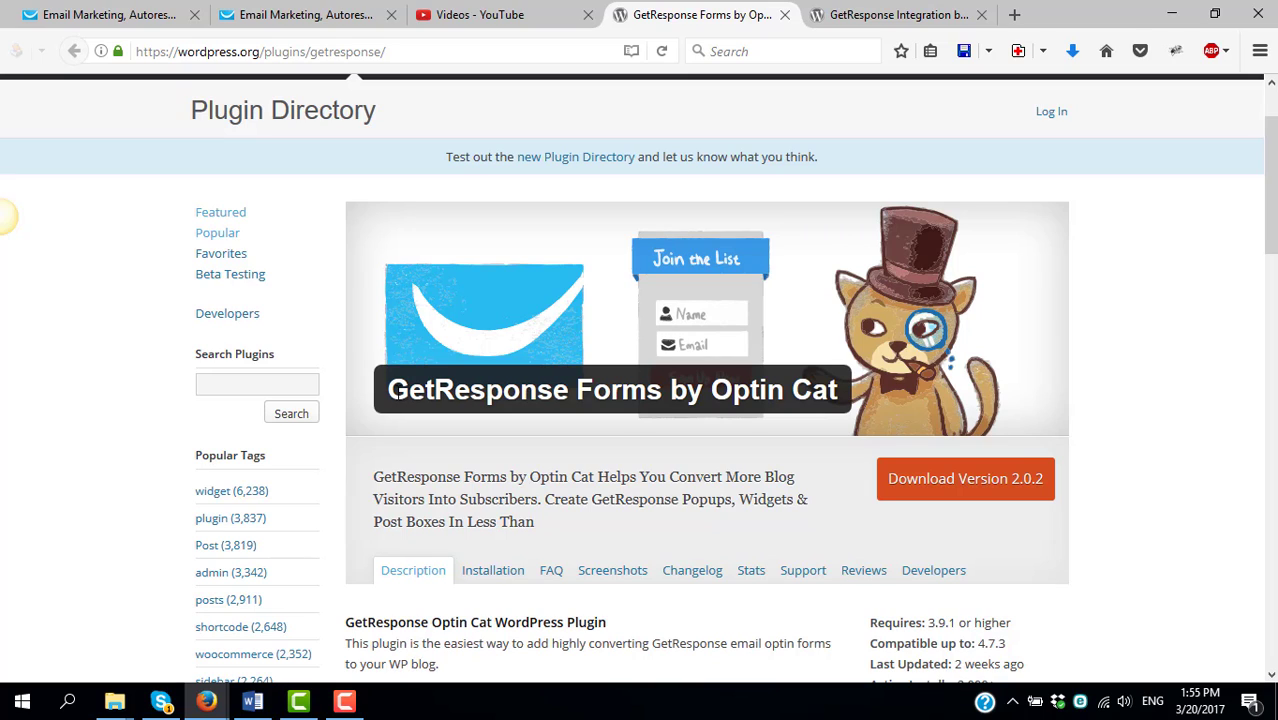
pyautogui.moveTo(390, 391); pyautogui.dragTo(840, 395)
pyautogui.hotkey('ctrl', 'c')
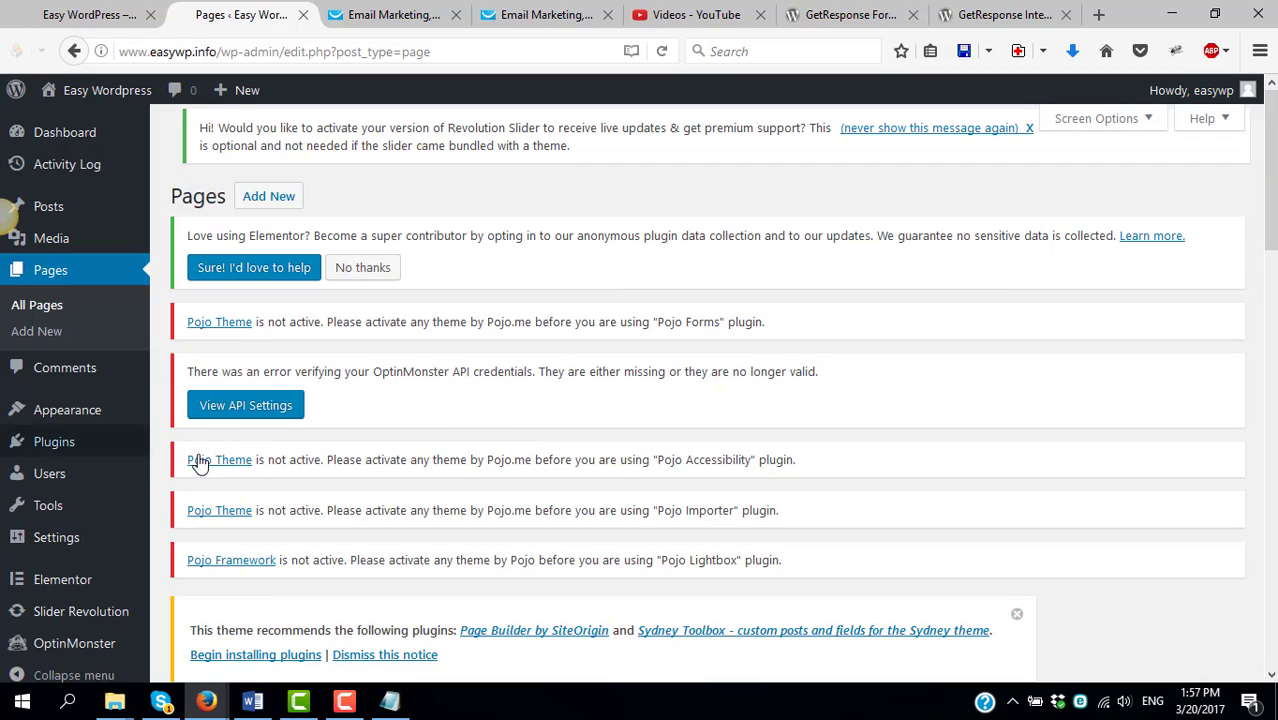
# Search for "GetResponse Forms by Optin Cat" among the site's available new plugins, then install and activate it
pyautogui.moveTo(75, 455)
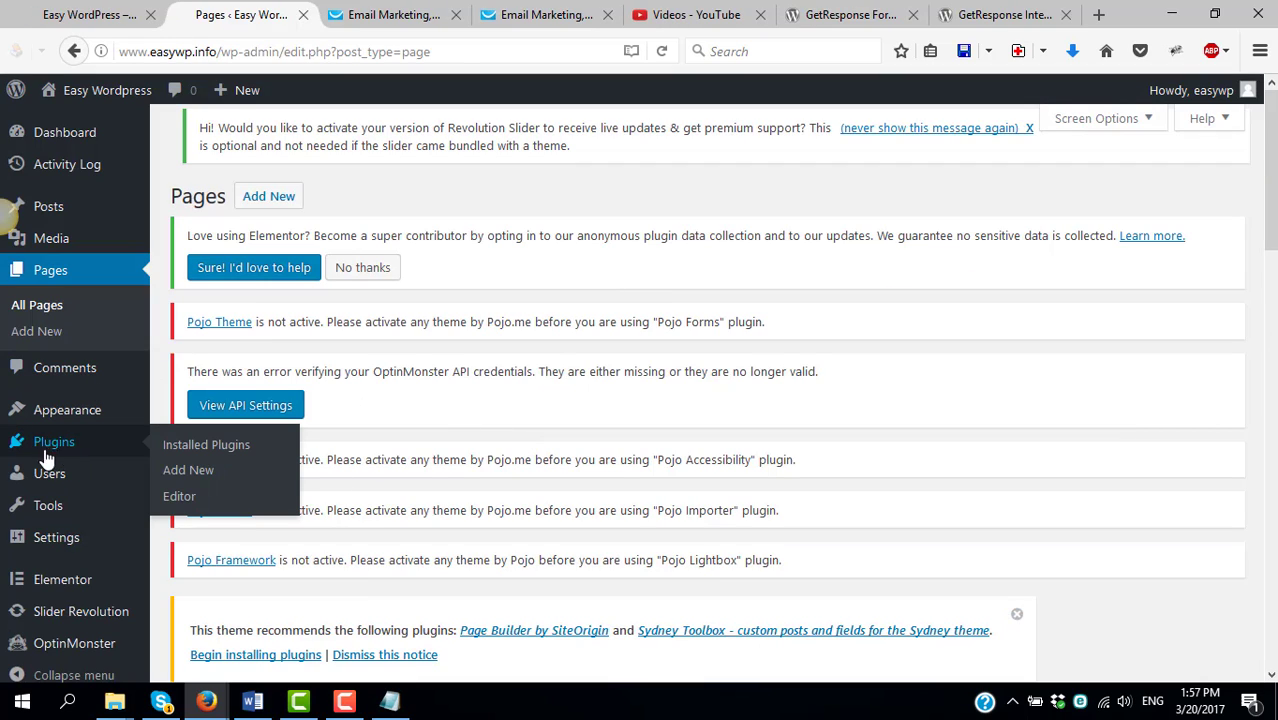
pyautogui.click(190, 472)
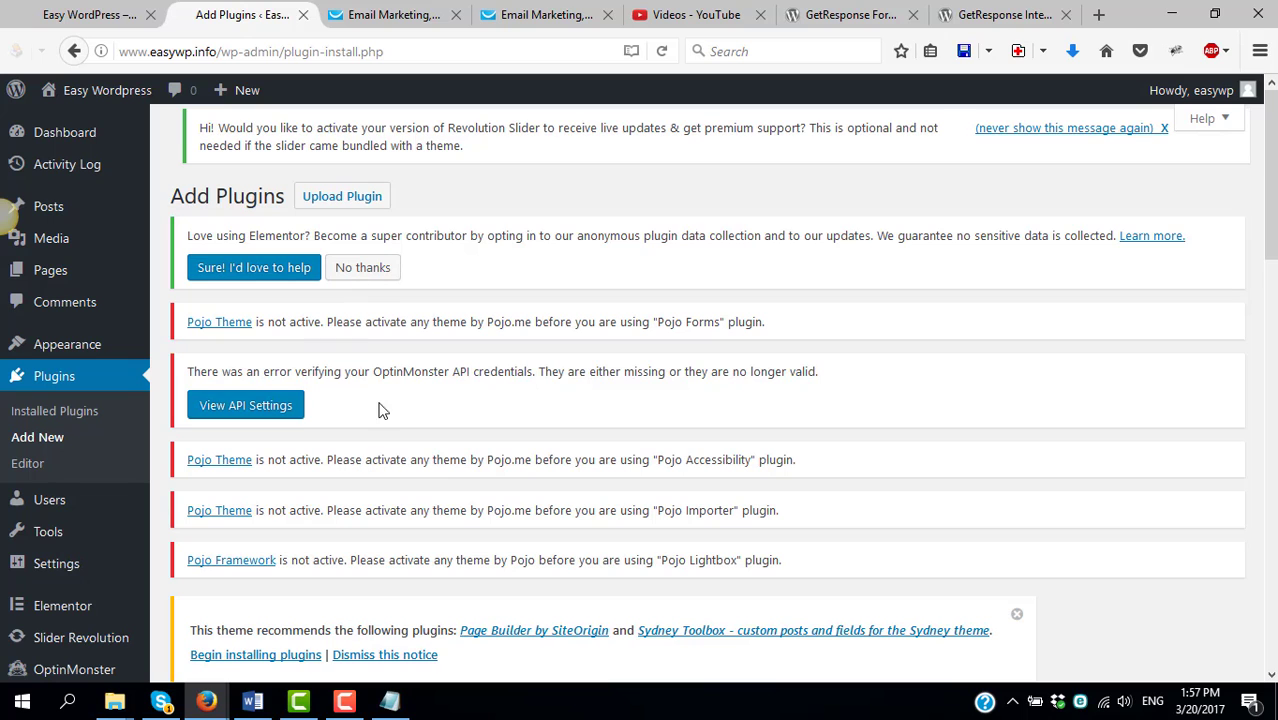
pyautogui.scroll(-5, 395, 399)
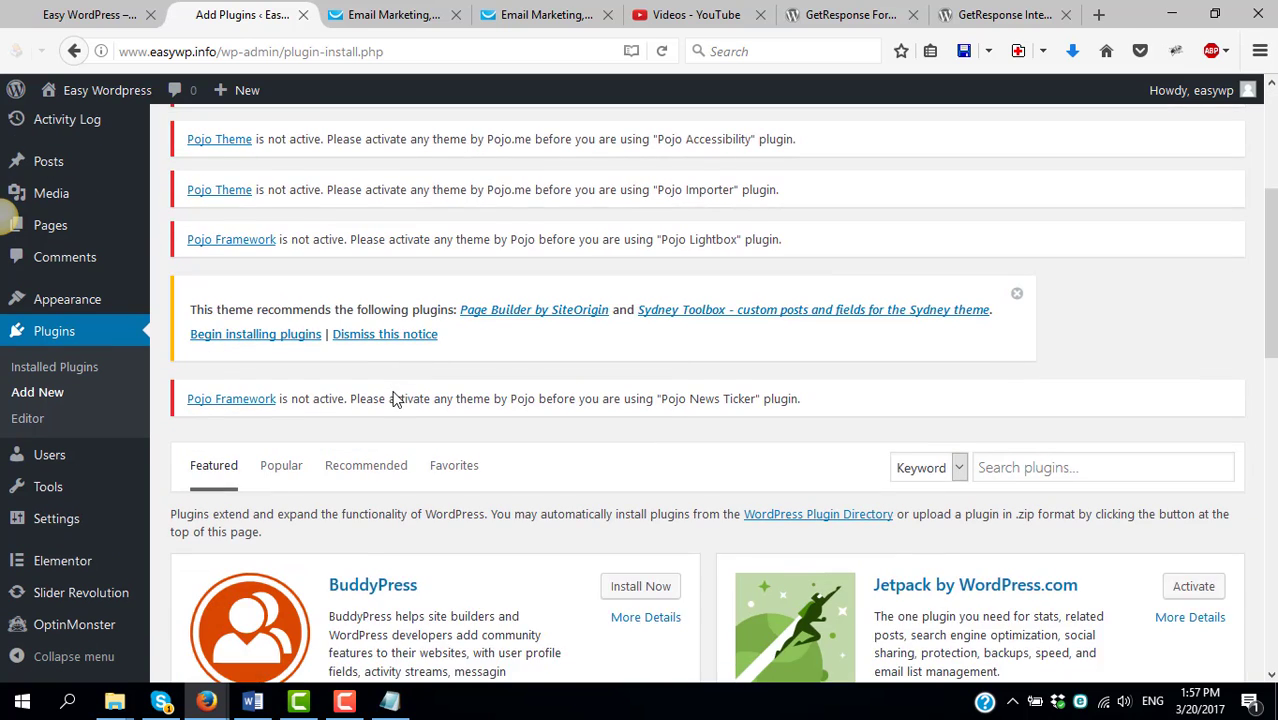
pyautogui.click(1033, 366)
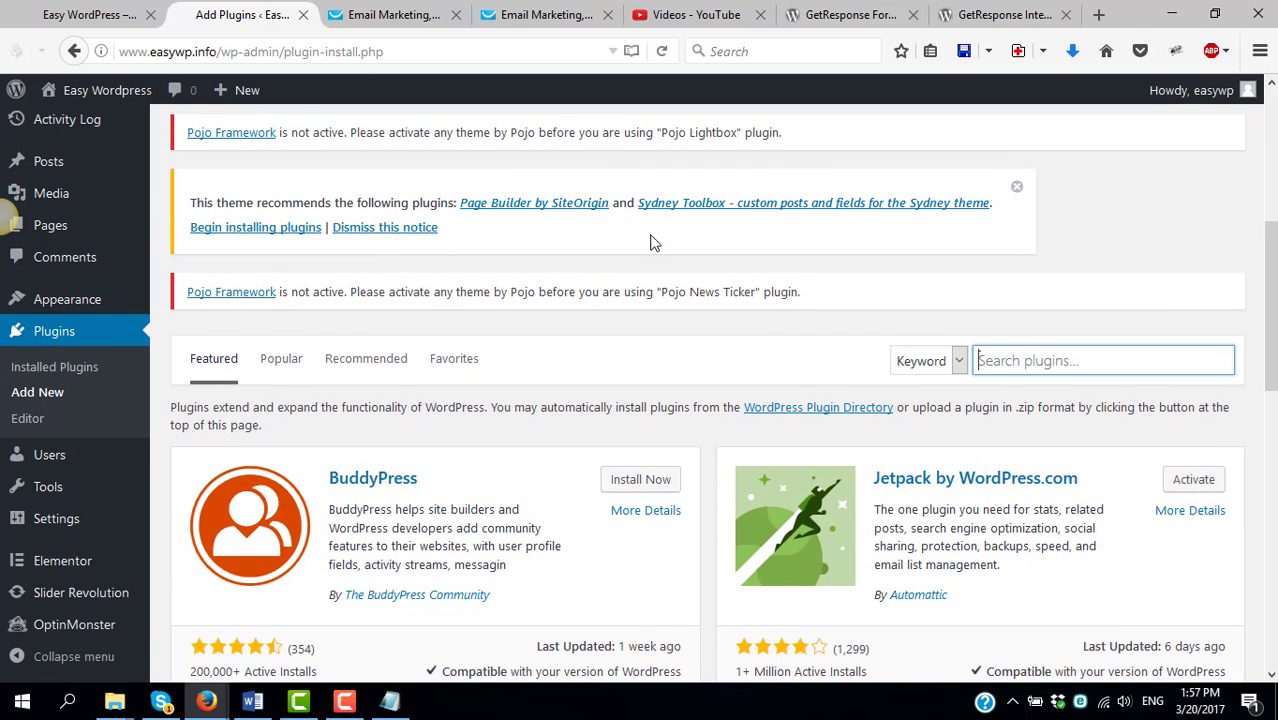
pyautogui.click(1050, 361)
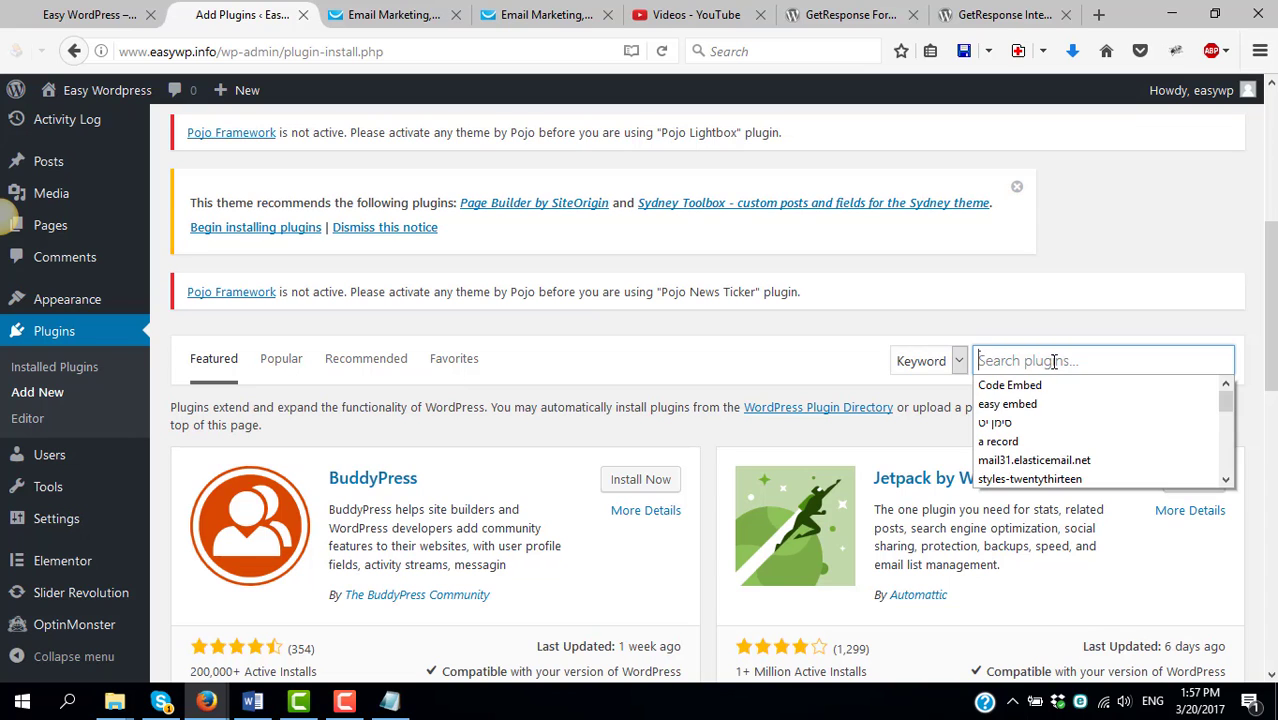
pyautogui.hotkey('ctrl', 'v')
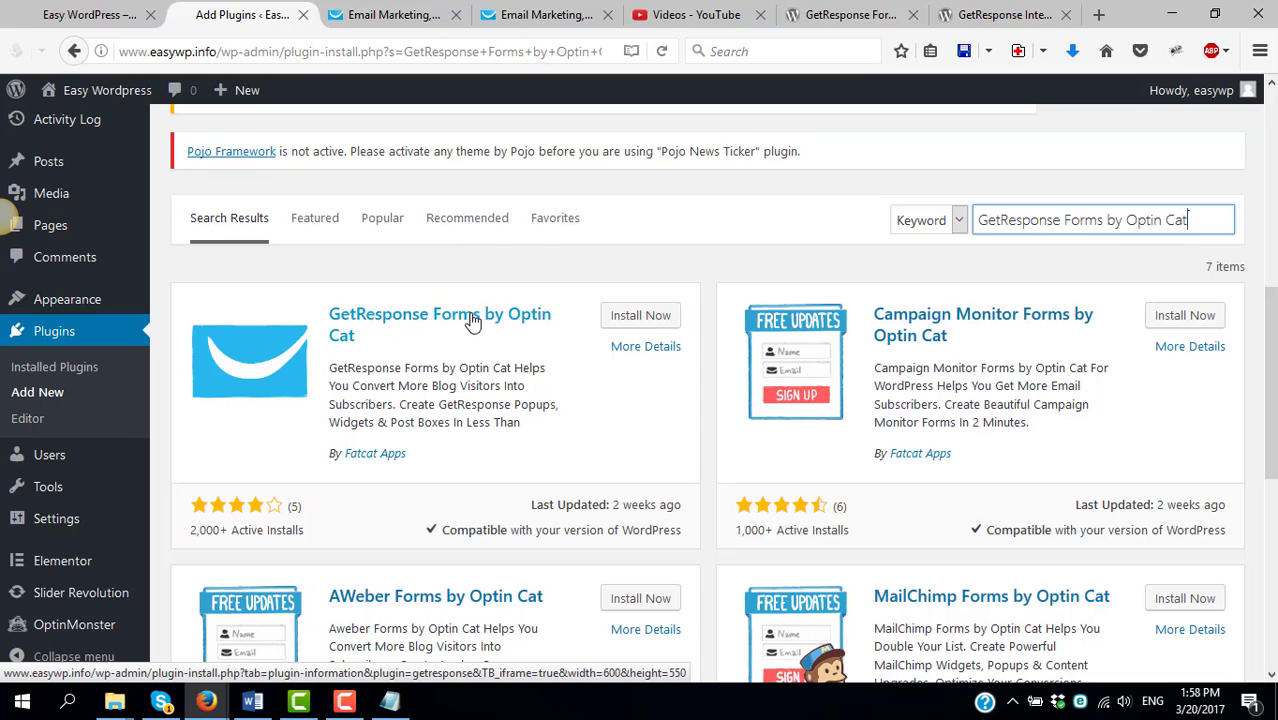
pyautogui.click(640, 316)
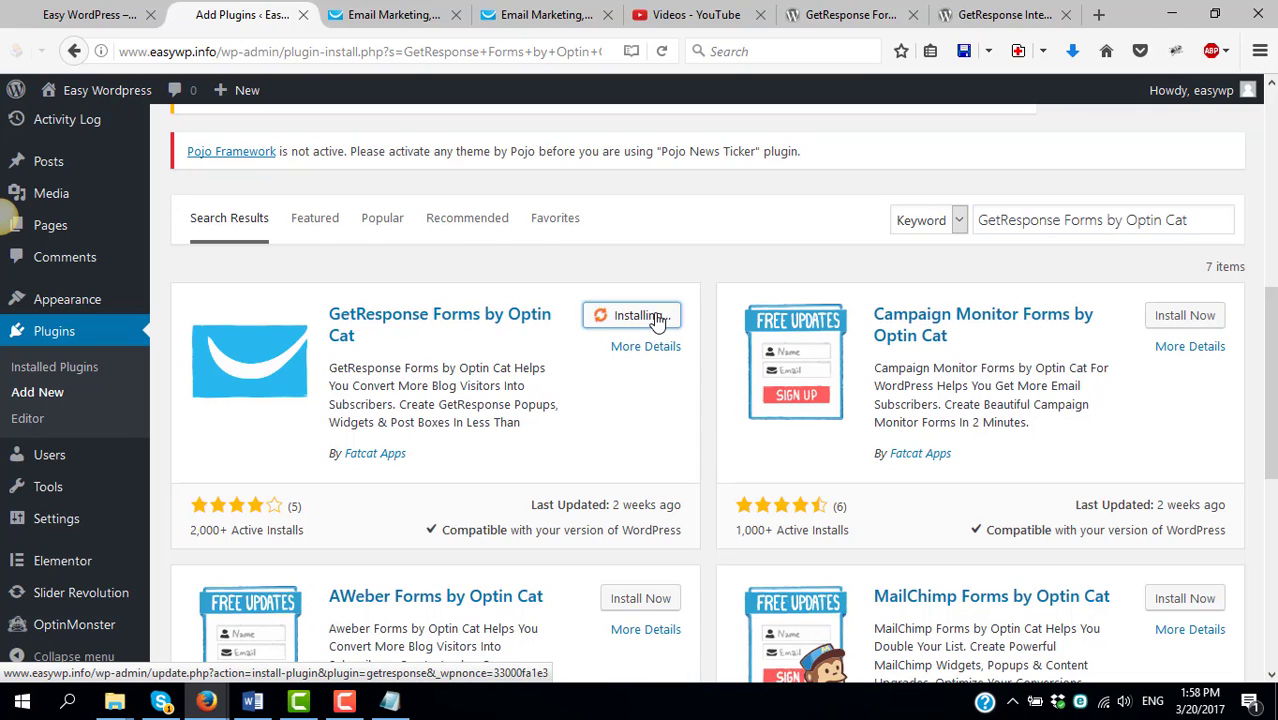
pyautogui.click(637, 318)
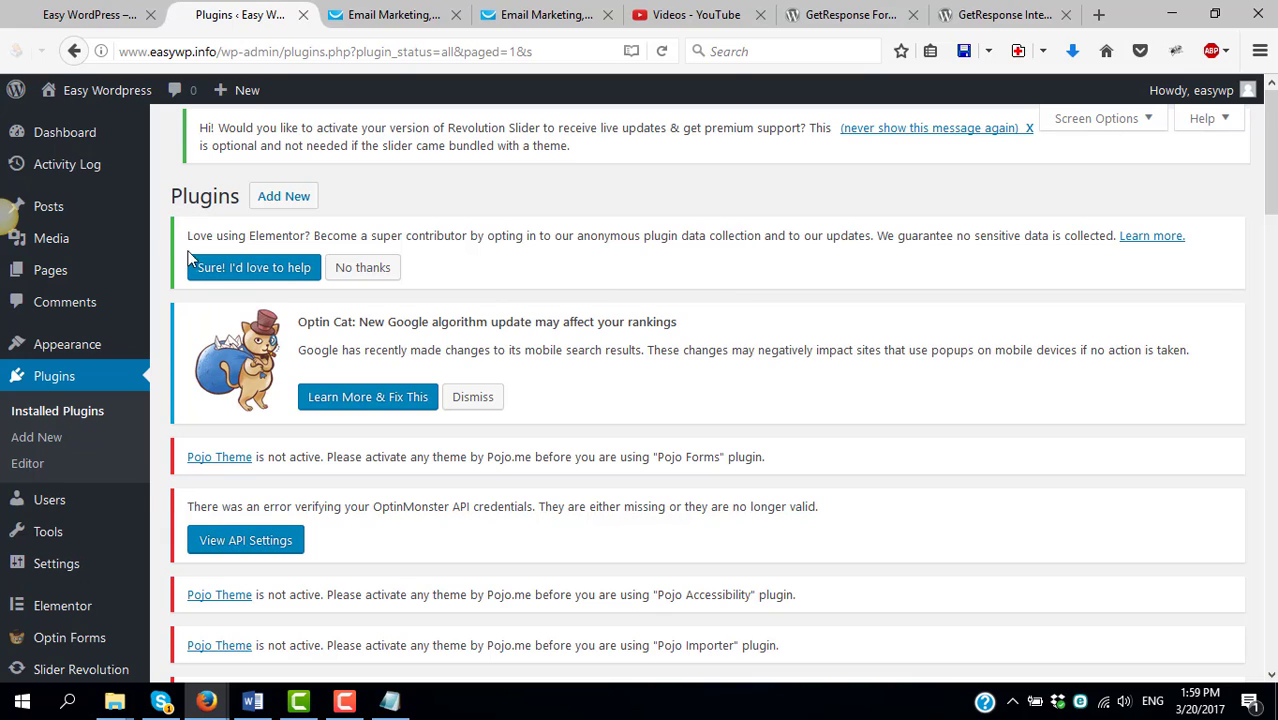
# Start a new optin form in the Optin Forms section of the WordPress dashboard
pyautogui.moveTo(40, 570)
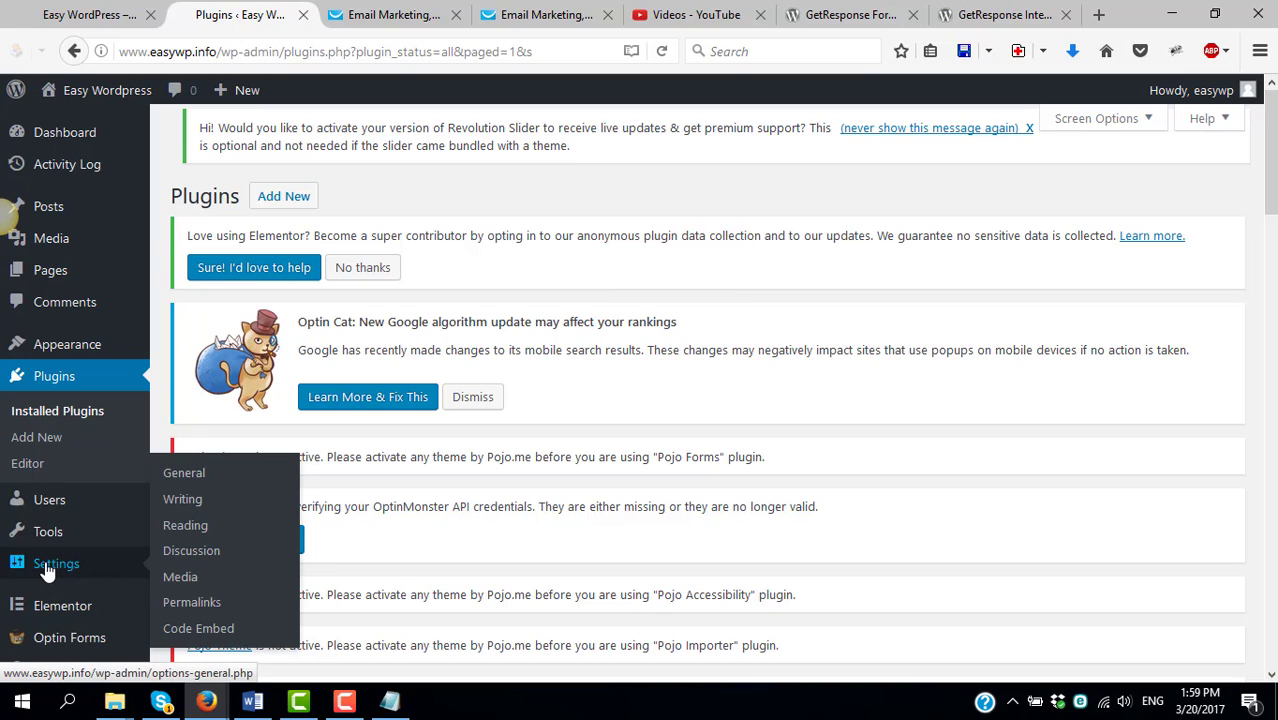
pyautogui.scroll(-3, 65, 605)
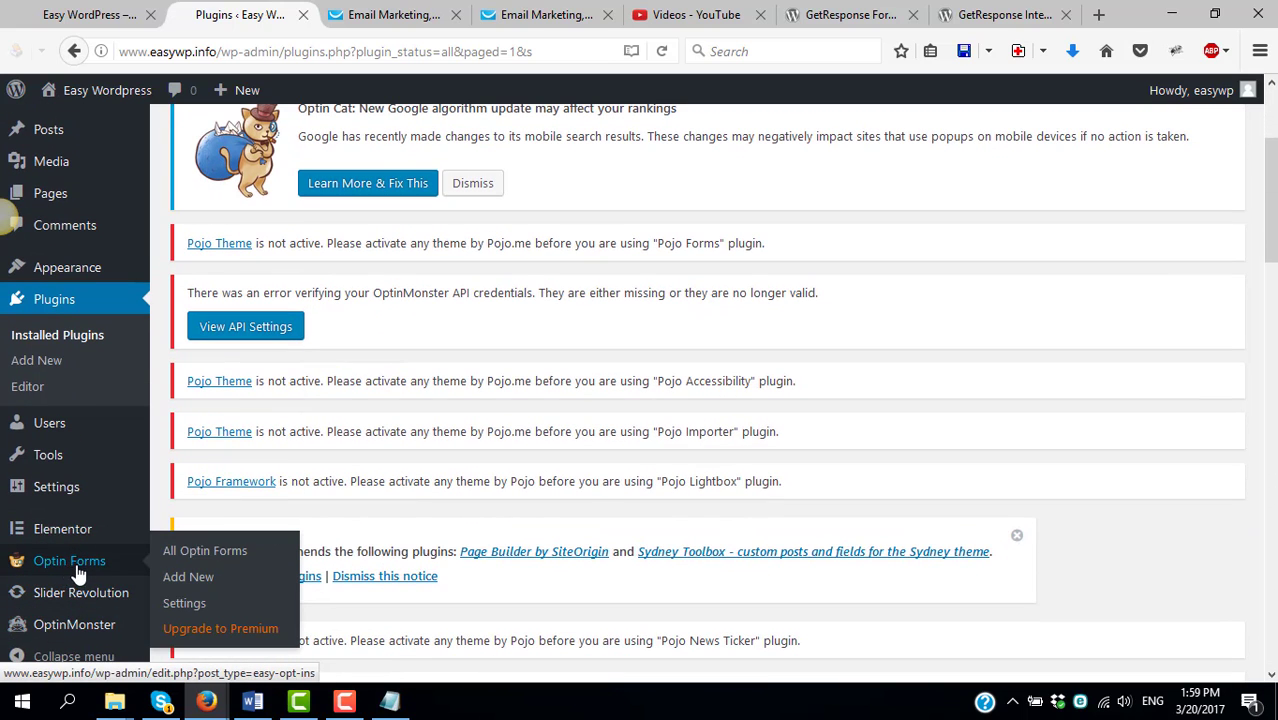
pyautogui.click(80, 572)
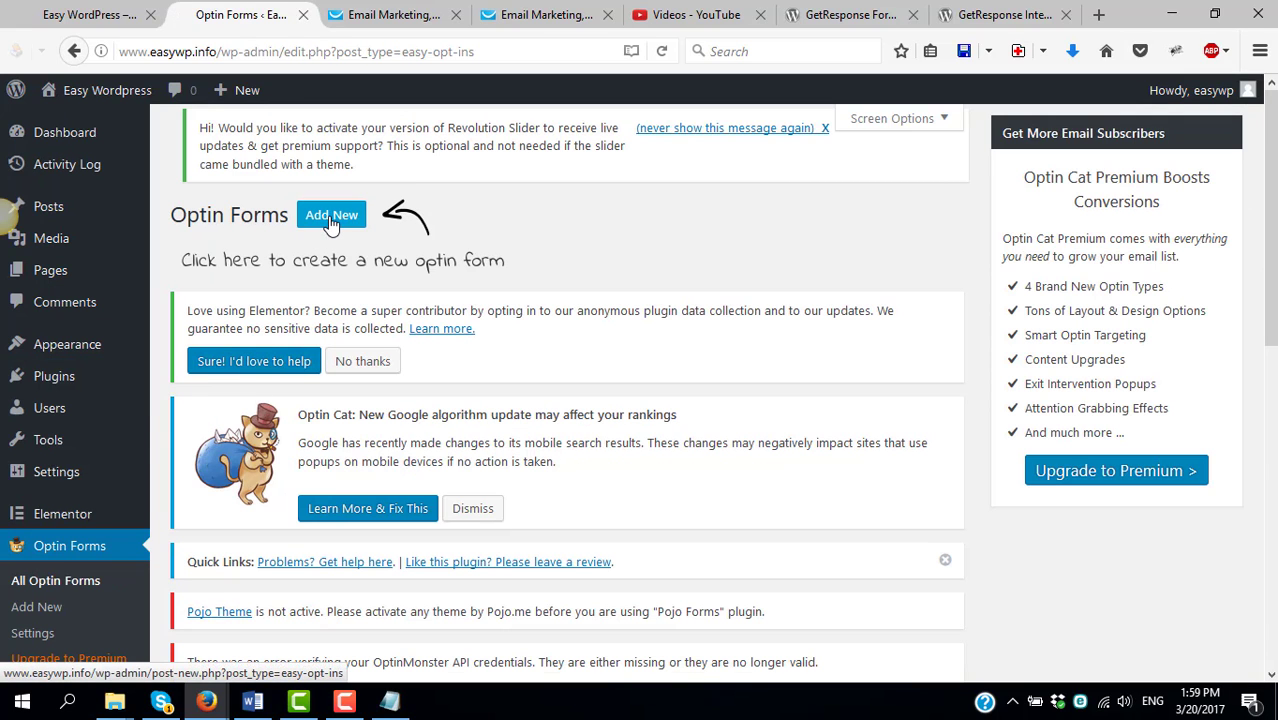
pyautogui.click(331, 217)
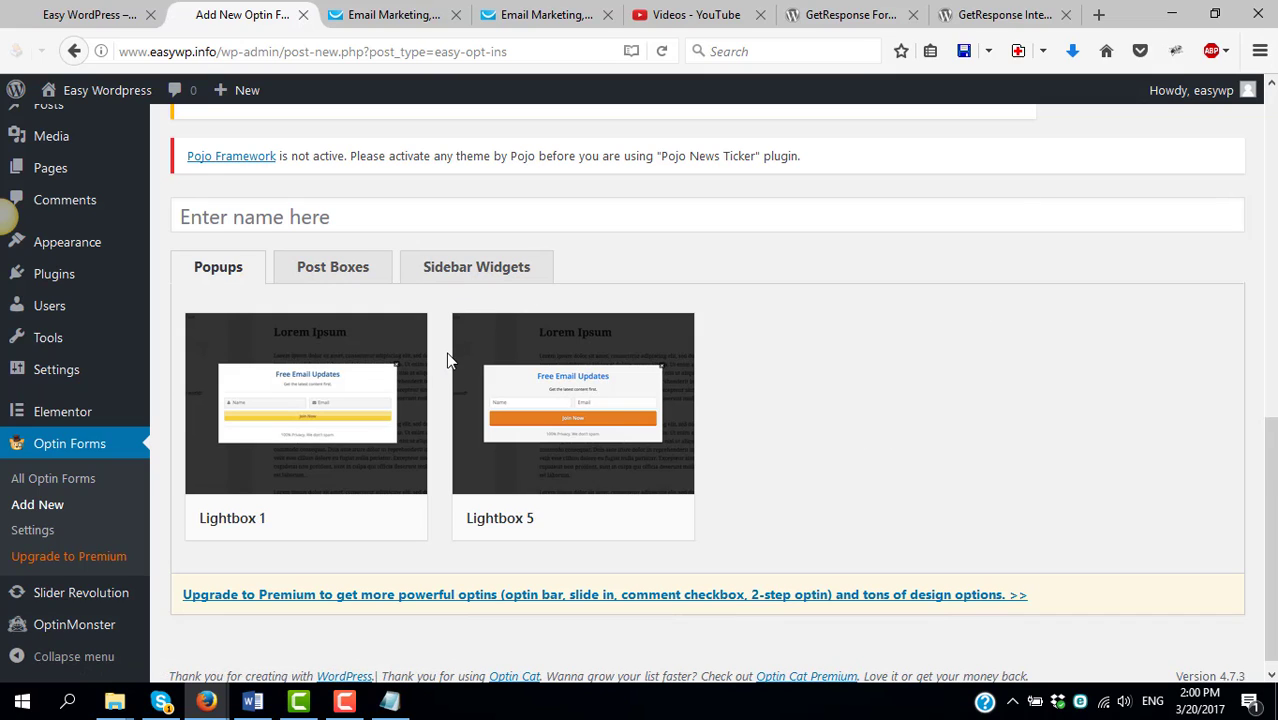
# Choose the Postbox 5 layout from the Post Boxes designs for the new optin form
pyautogui.click(340, 272)
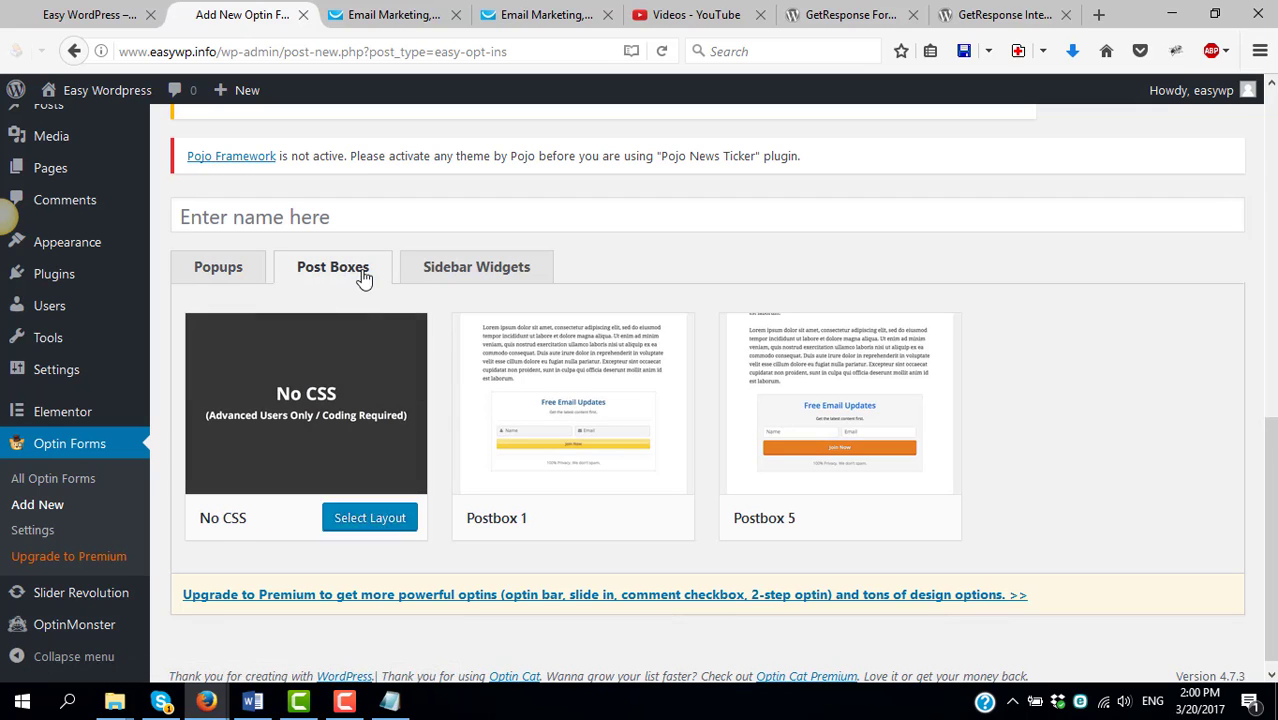
pyautogui.moveTo(575, 392)
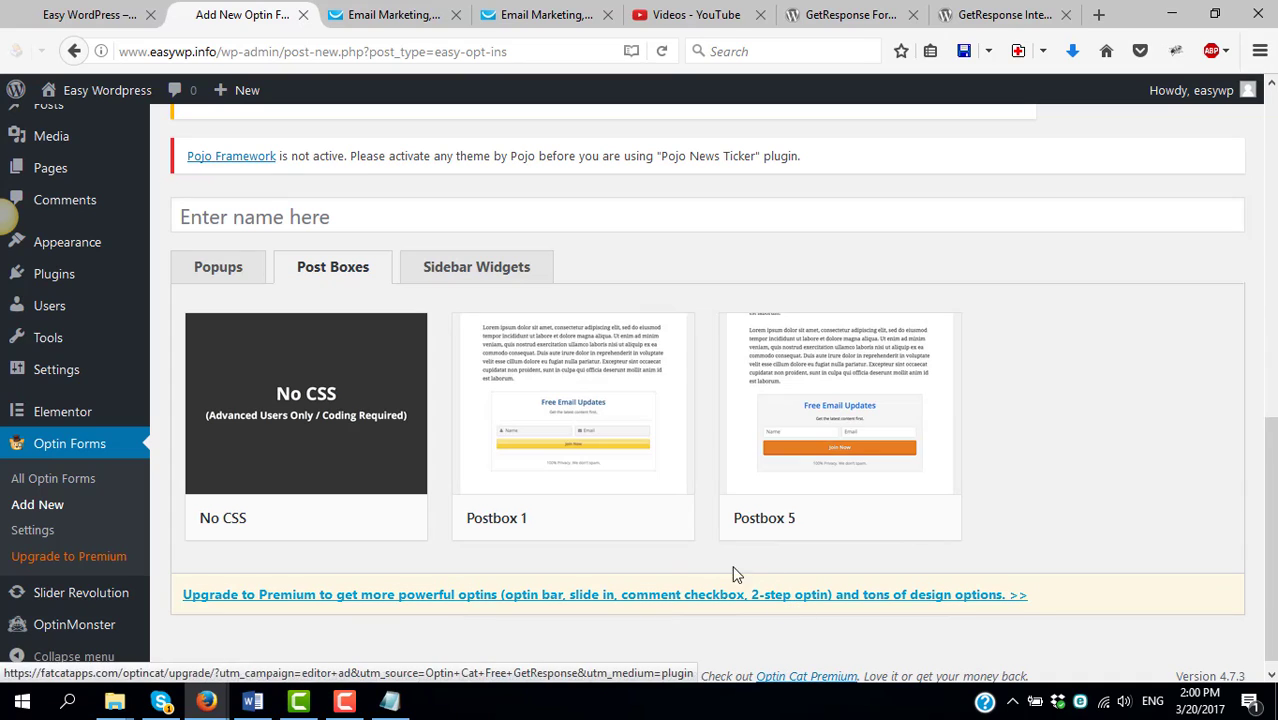
pyautogui.moveTo(843, 457)
pyautogui.scroll(-1, 892, 514)
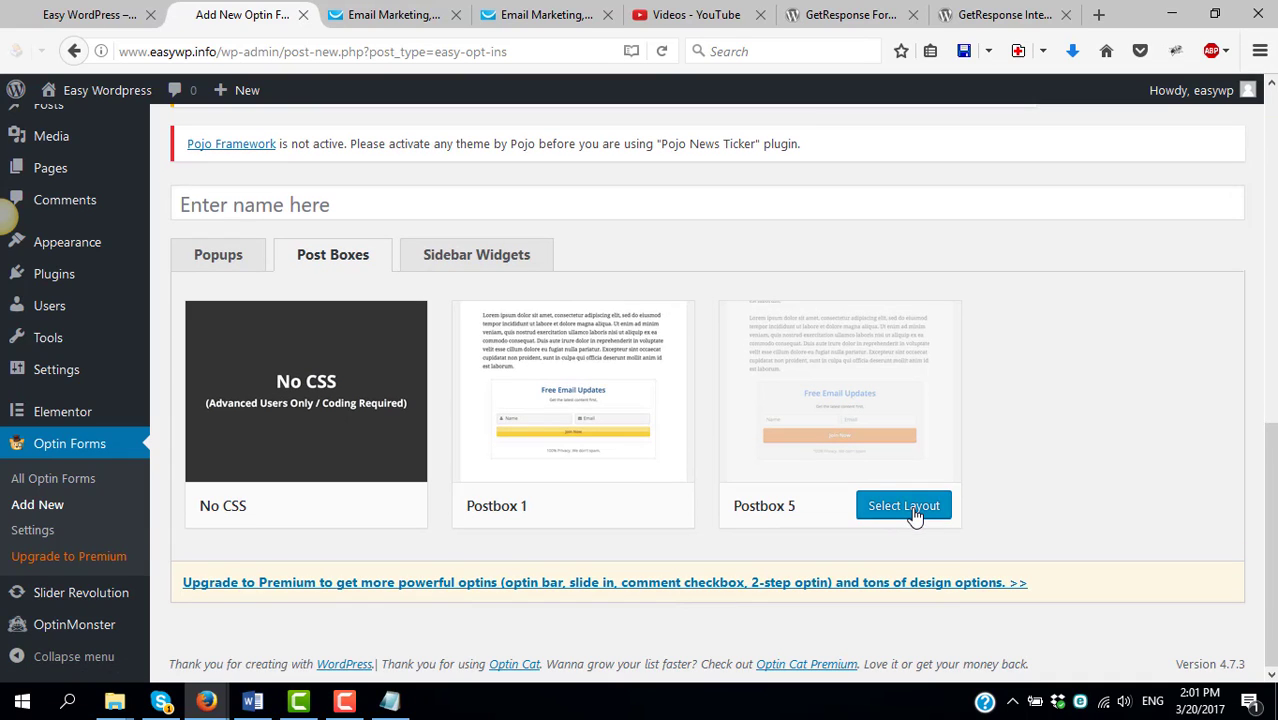
pyautogui.click(903, 506)
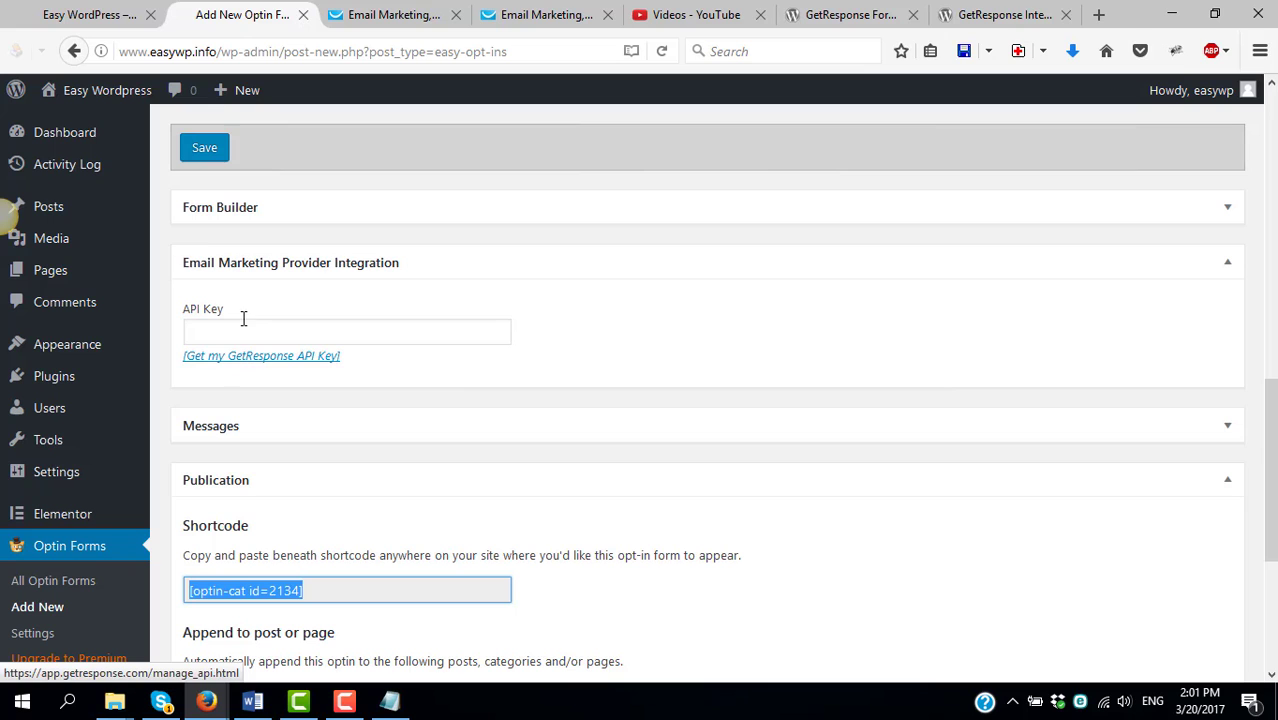
# Open the GetResponse API key page from the optin form's provider integration settings and copy the default API key
pyautogui.click(292, 359)
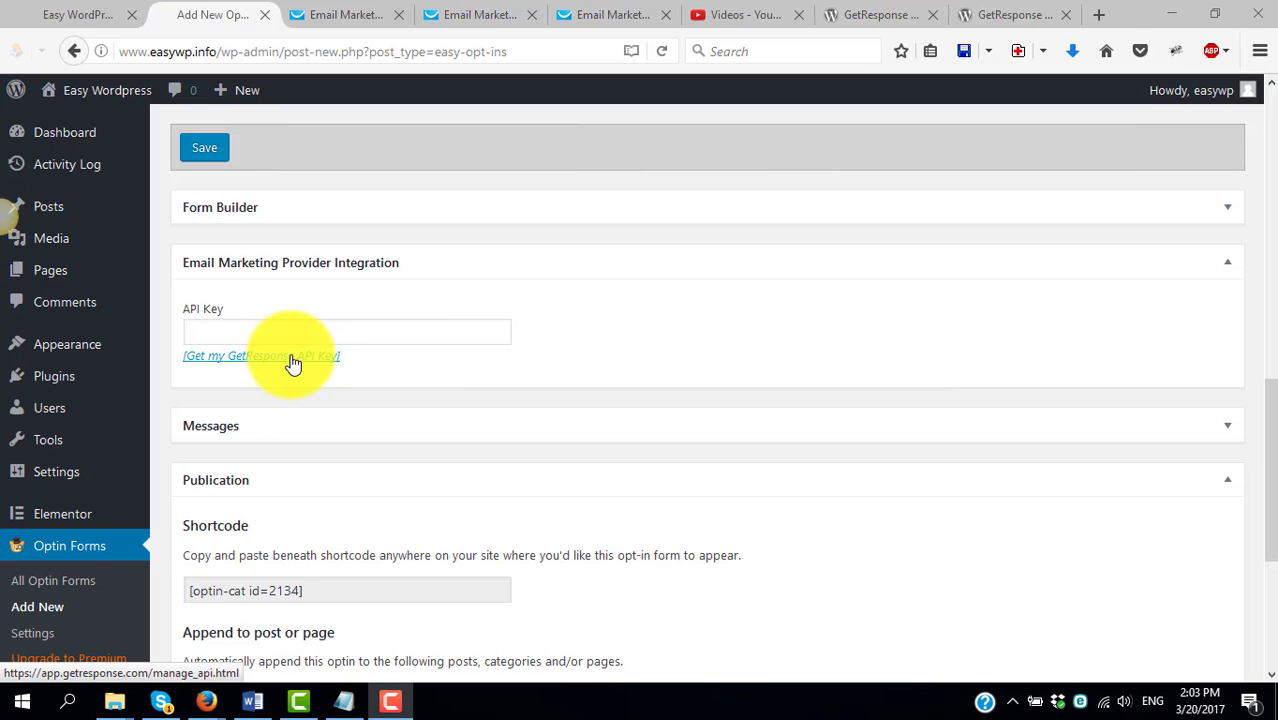
pyautogui.click(315, 17)
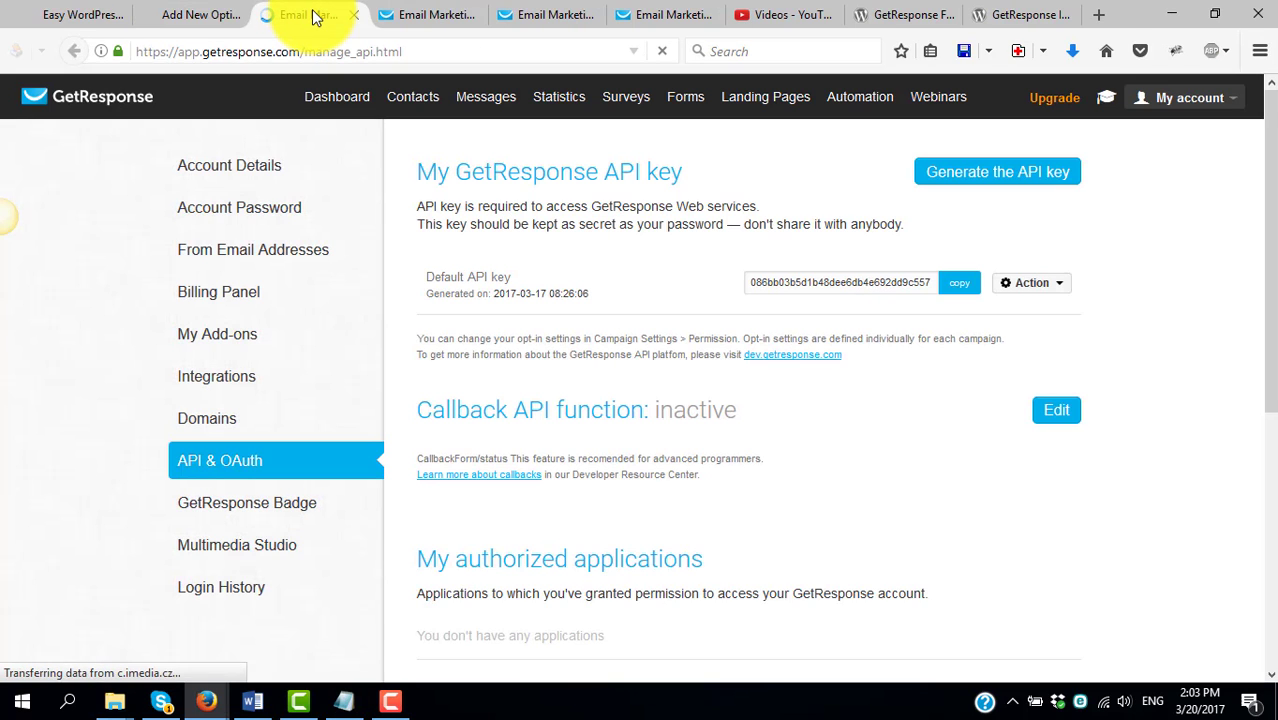
pyautogui.click(790, 282)
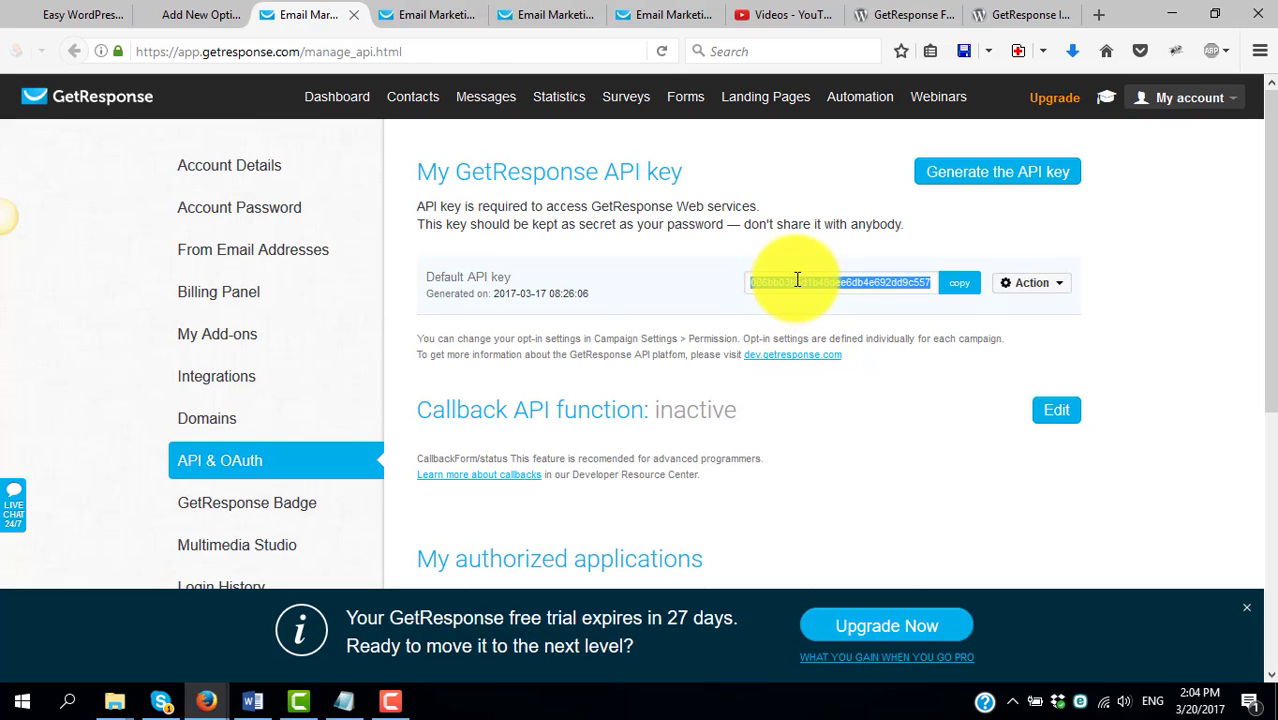
pyautogui.click(959, 282)
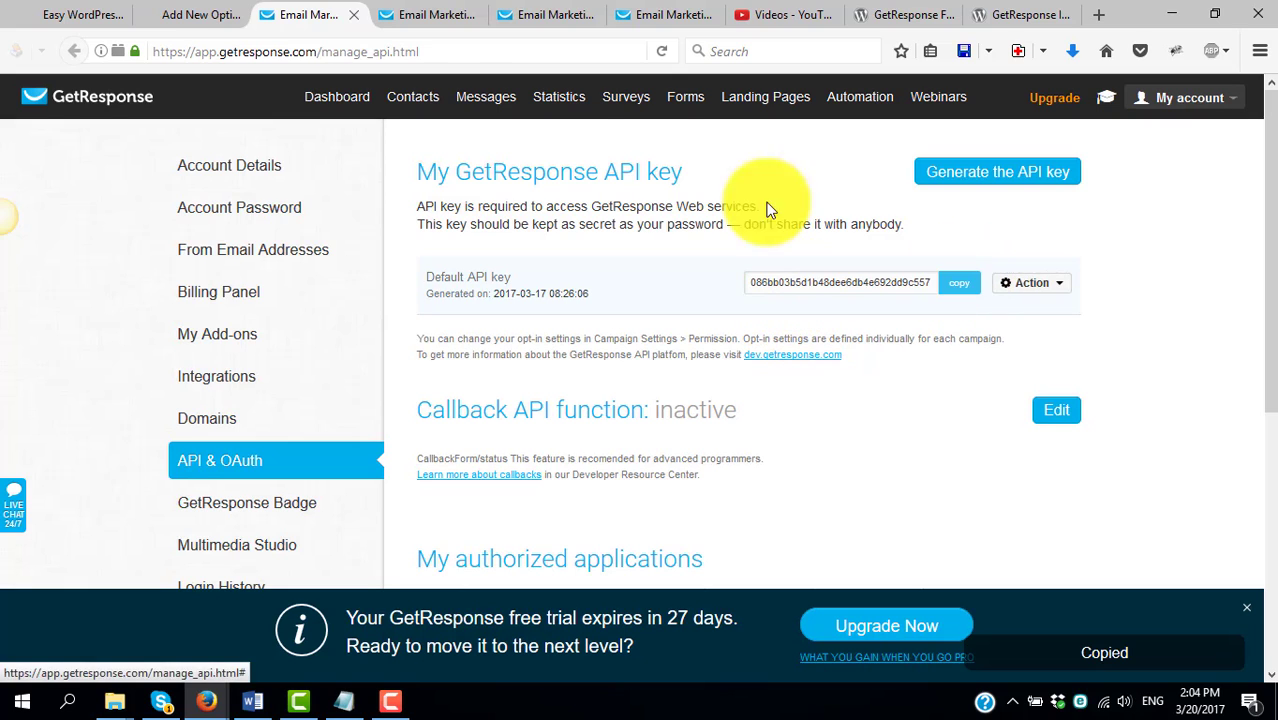
# Paste the GetResponse API key into the optin form's provider integration and select easywordpresscourse as the list to subscribe to
pyautogui.click(238, 8)
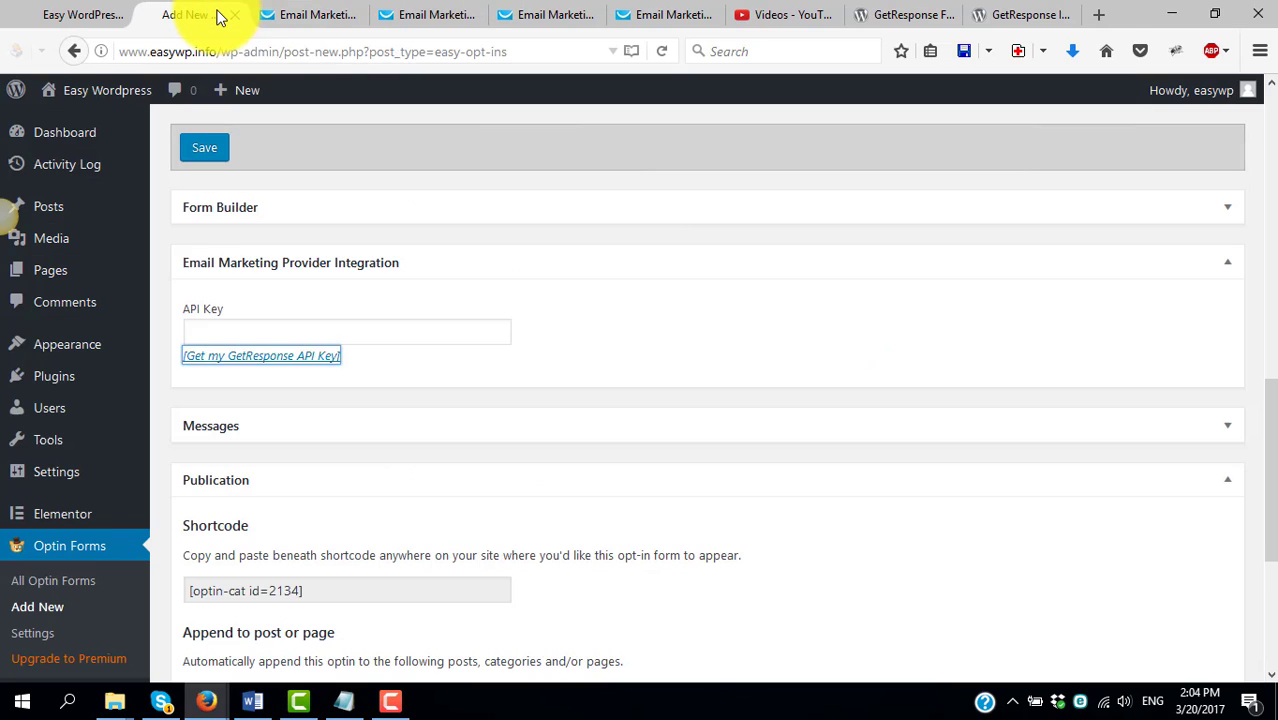
pyautogui.click(288, 330)
pyautogui.hotkey('ctrl', 'v')
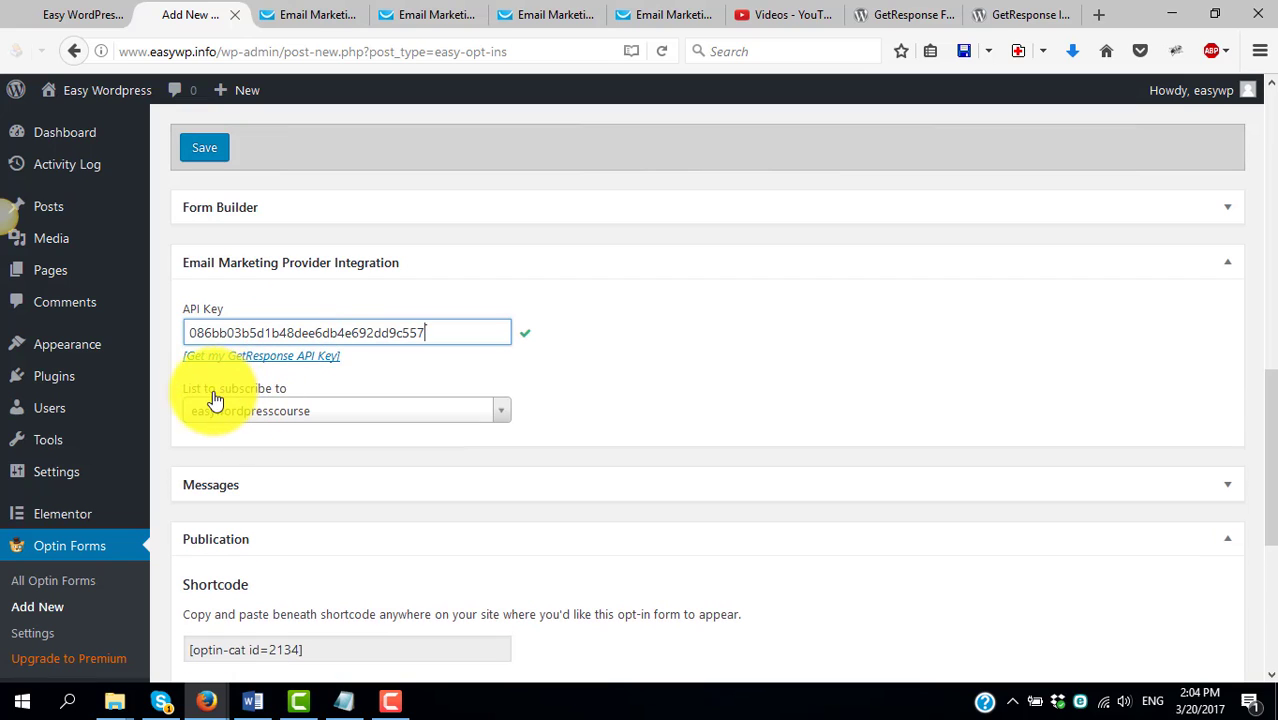
pyautogui.click(266, 414)
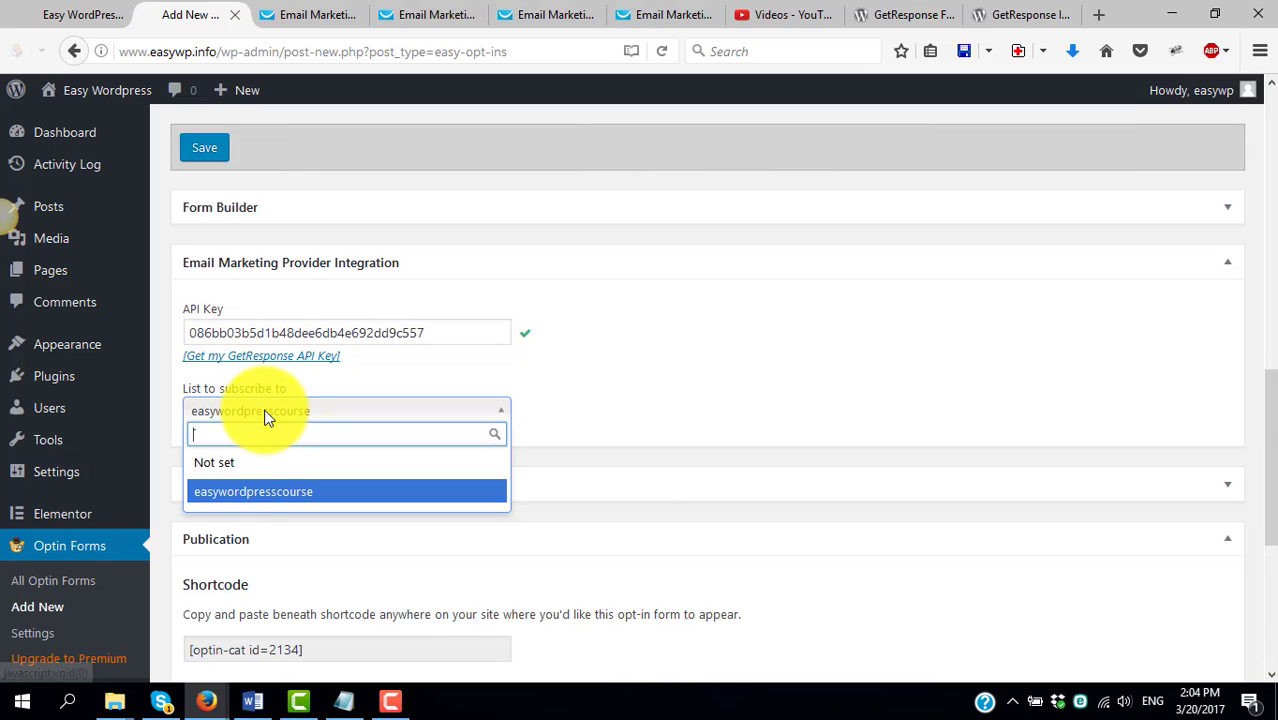
pyautogui.click(266, 493)
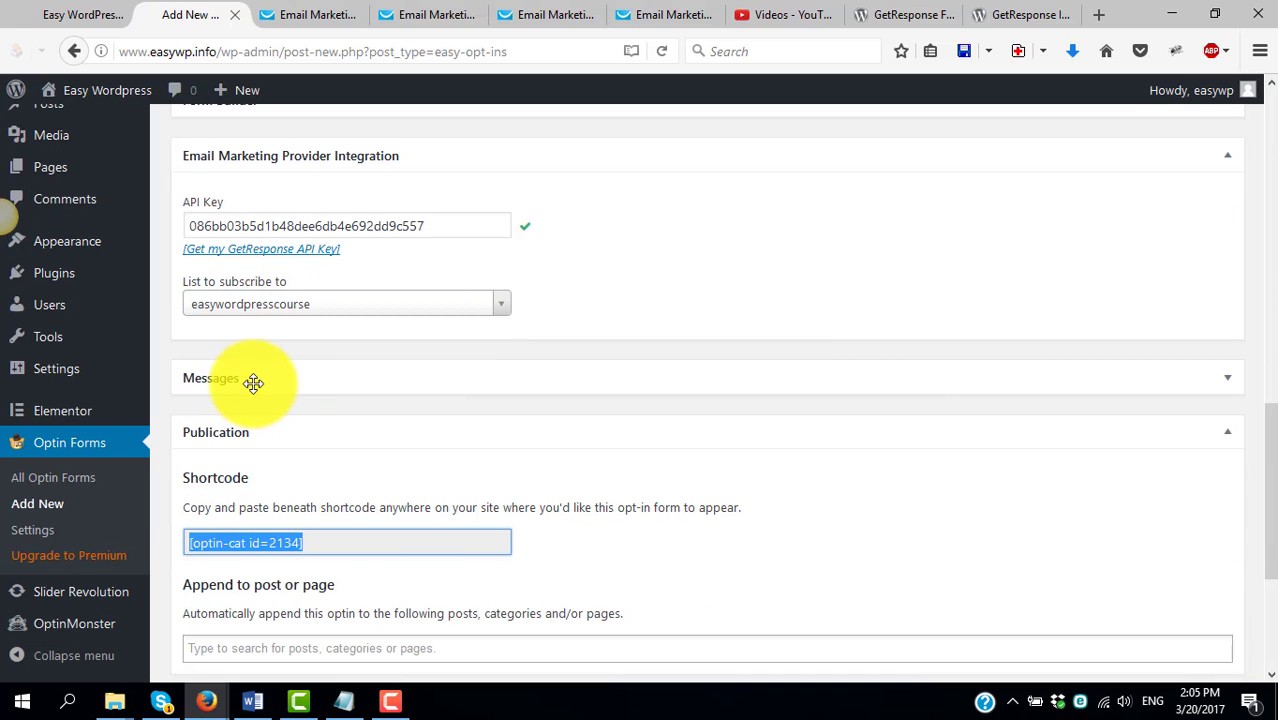
# Replace the optin form's subscribing message with "Check your email, your Wordpress Course is on the way"
pyautogui.click(253, 383)
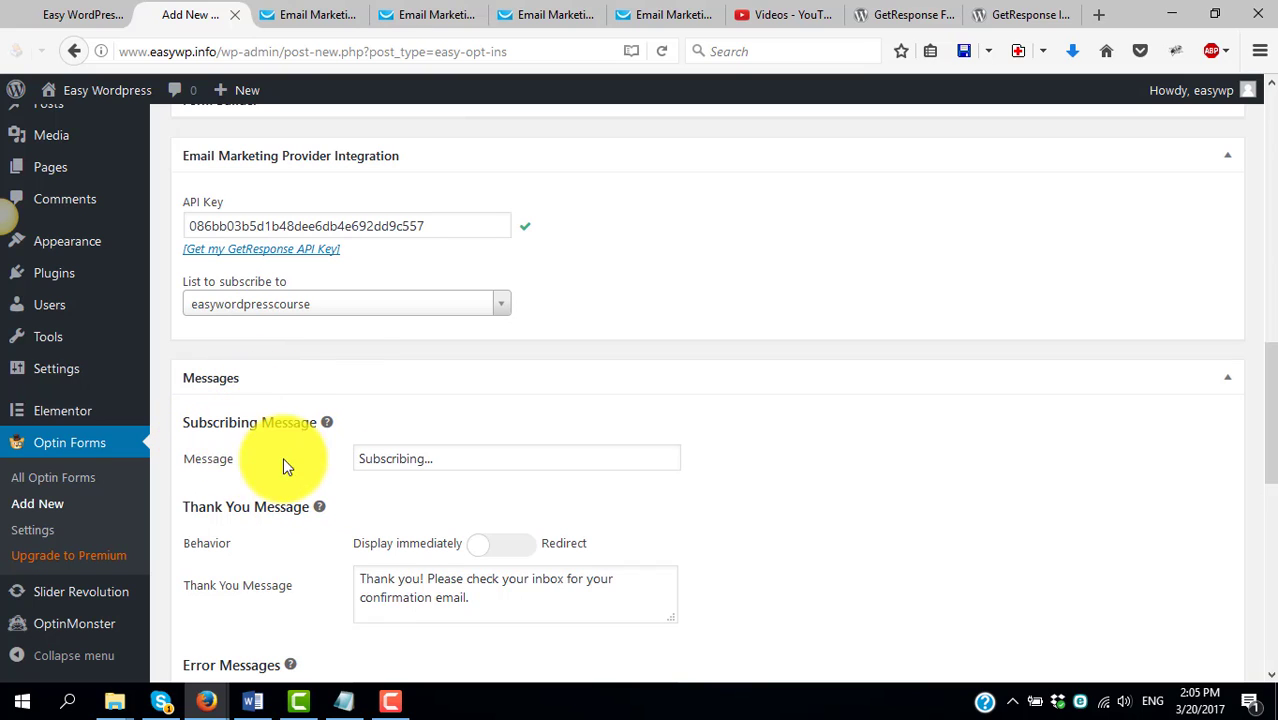
pyautogui.moveTo(478, 467); pyautogui.dragTo(324, 459)
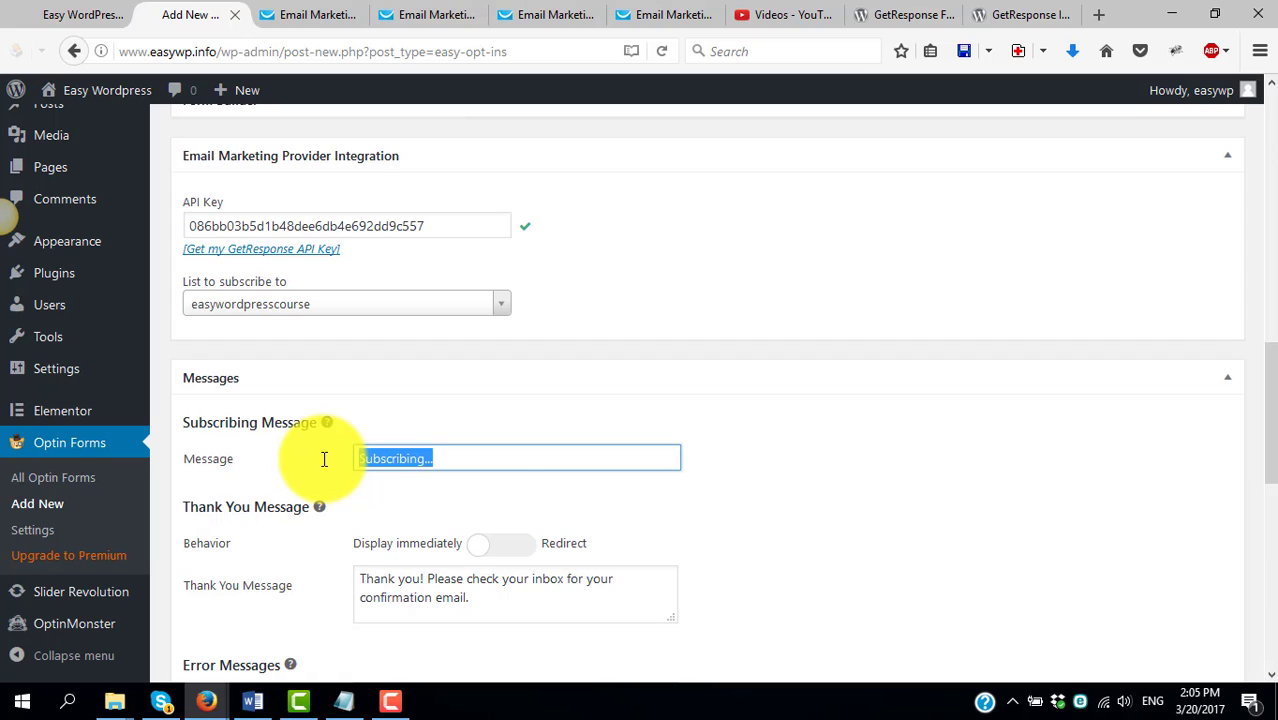
pyautogui.hotkey('ctrl', 'v')
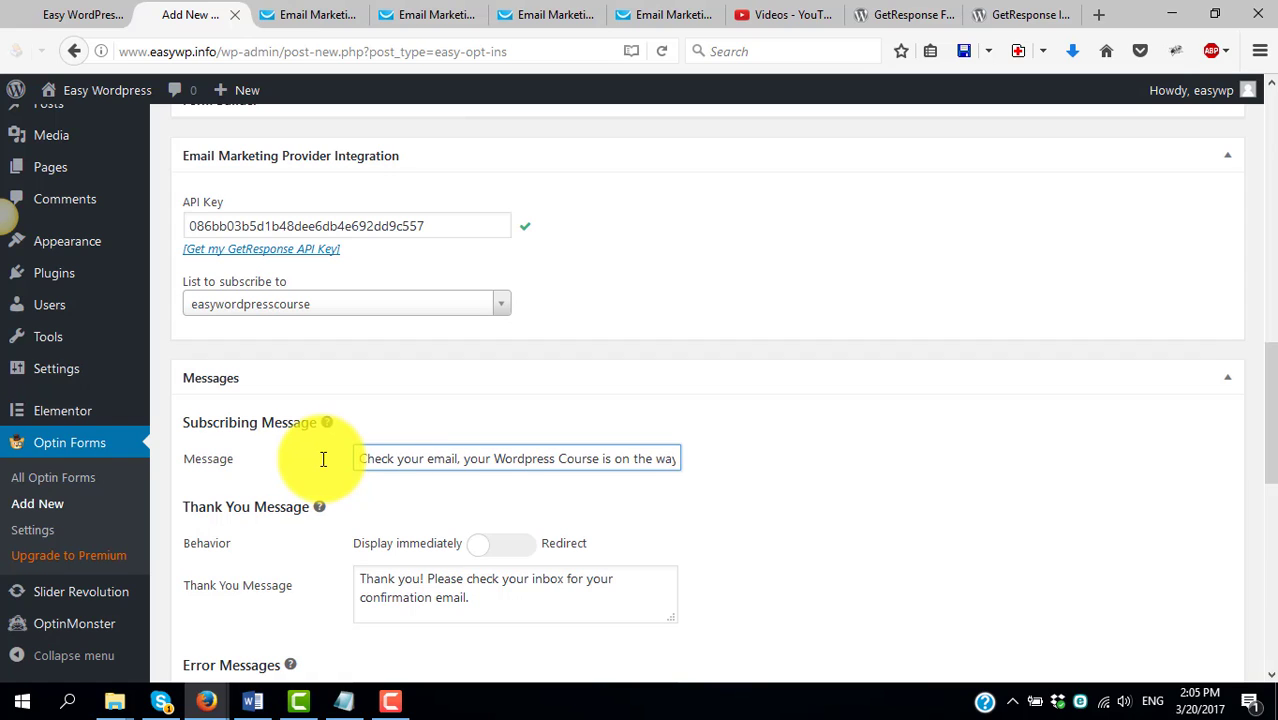
# Set the thank-you behavior to redirect subscribers to the page "Video 1 - An introduction to Wordpress"
pyautogui.scroll(-4, 300, 420)
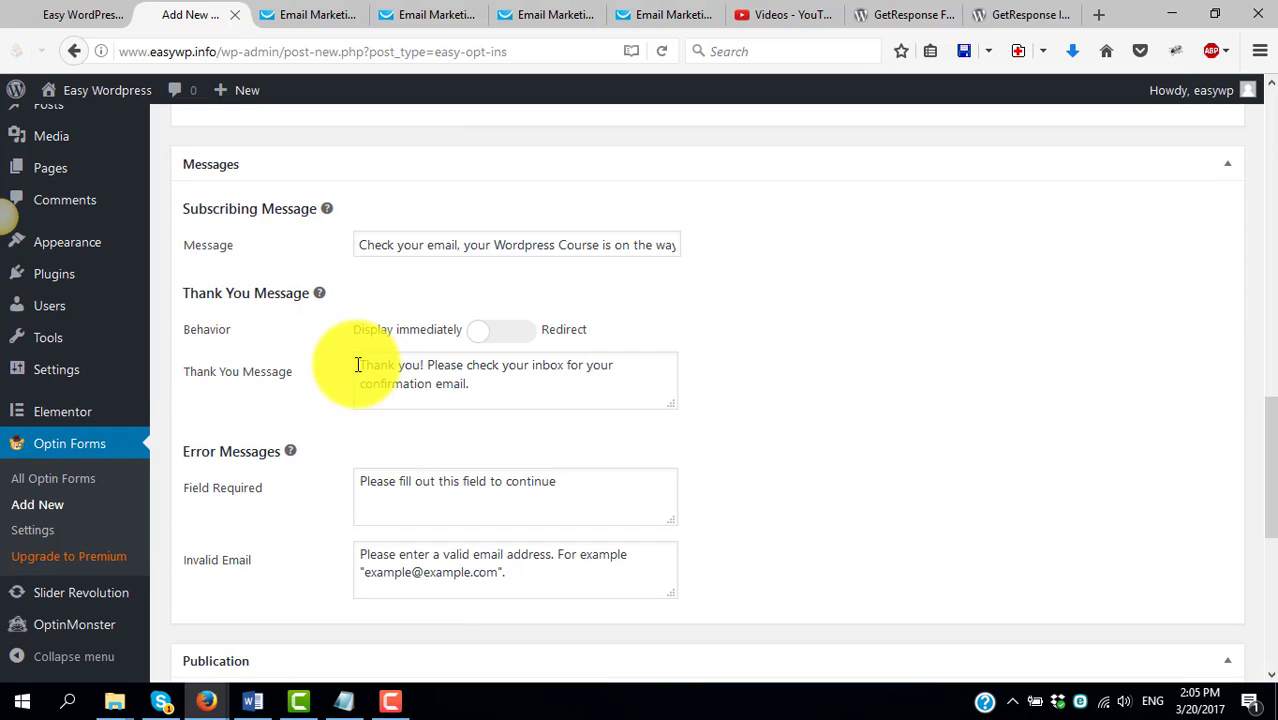
pyautogui.moveTo(358, 364); pyautogui.dragTo(511, 380)
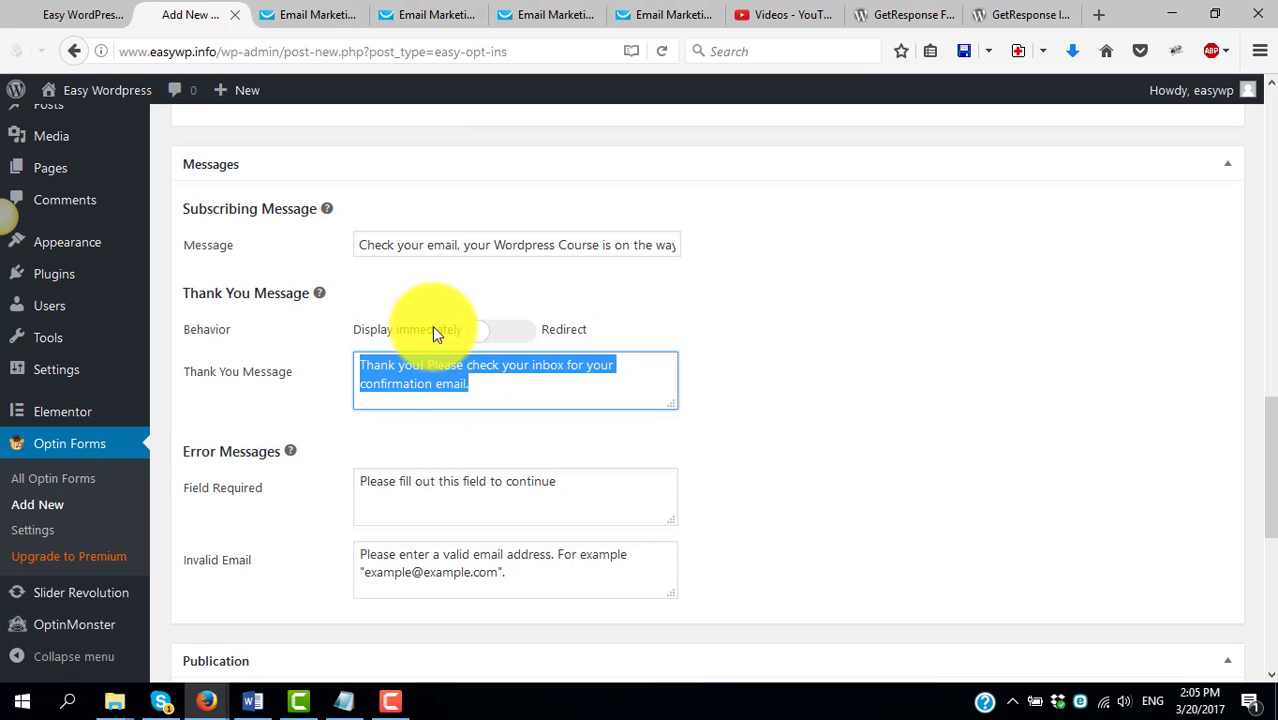
pyautogui.click(483, 341)
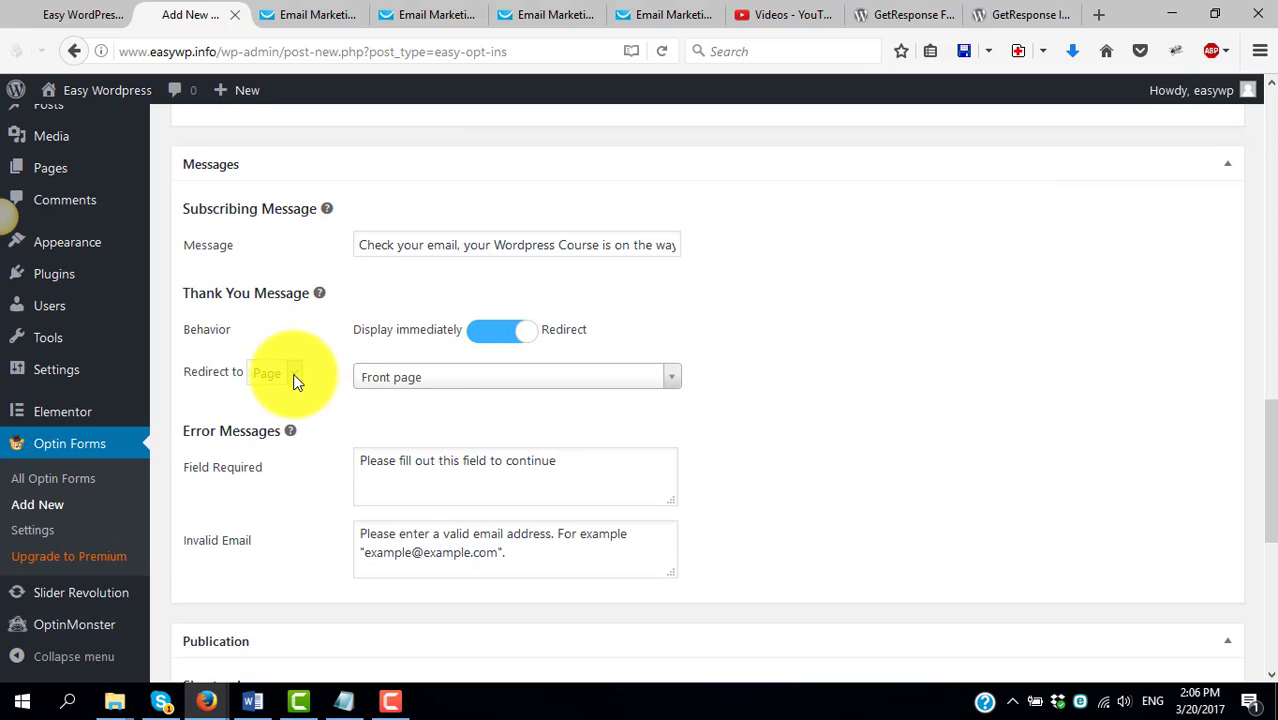
pyautogui.click(422, 388)
pyautogui.scroll(-3, 491, 476)
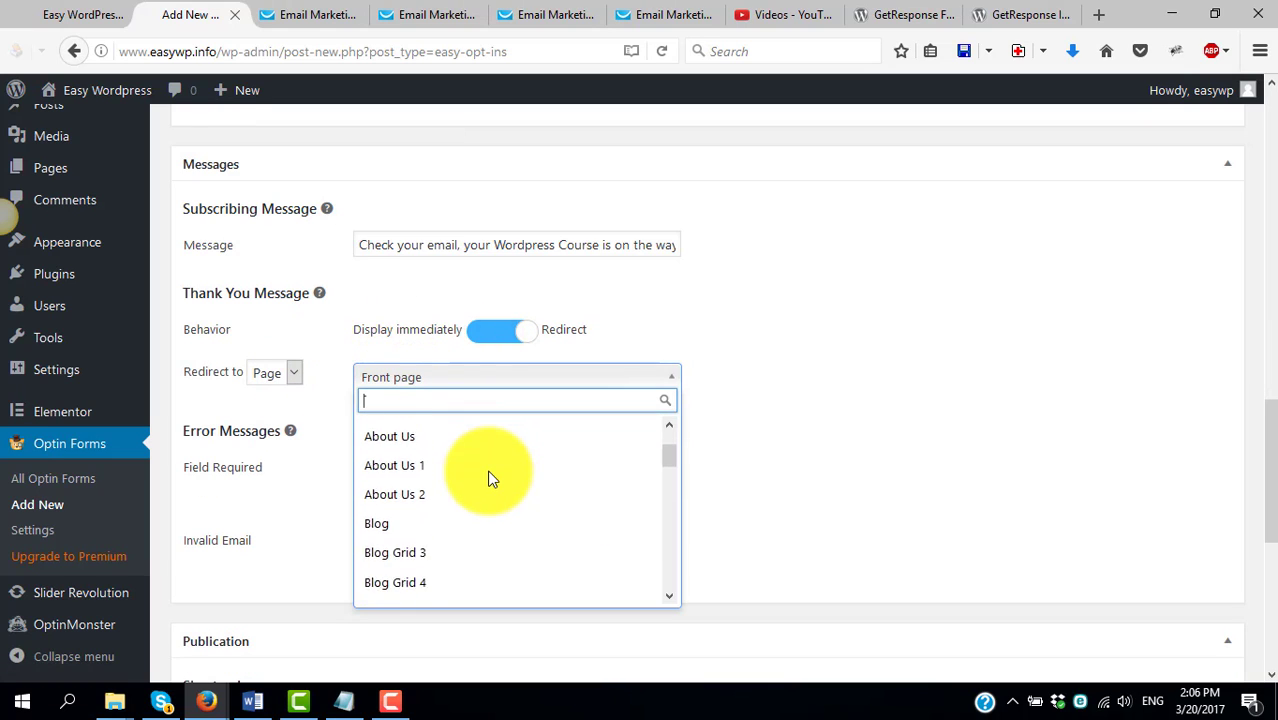
pyautogui.scroll(-5, 504, 510)
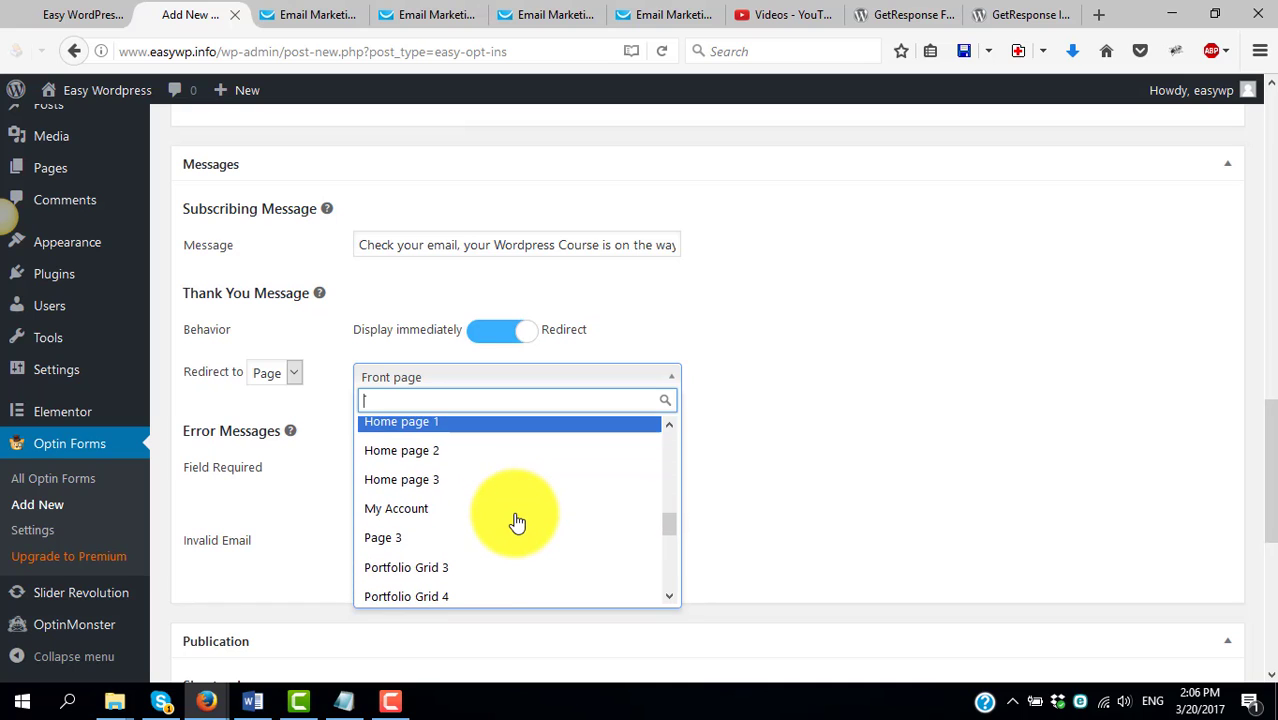
pyautogui.scroll(-5, 516, 520)
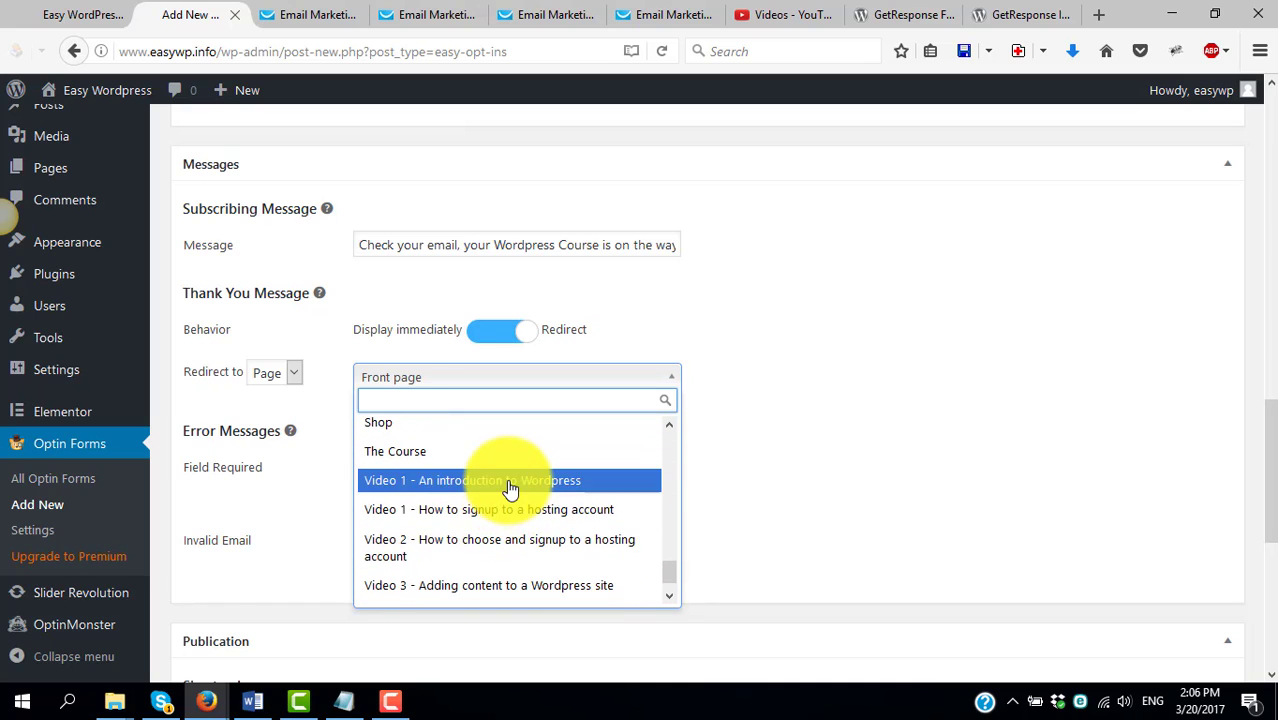
pyautogui.click(503, 478)
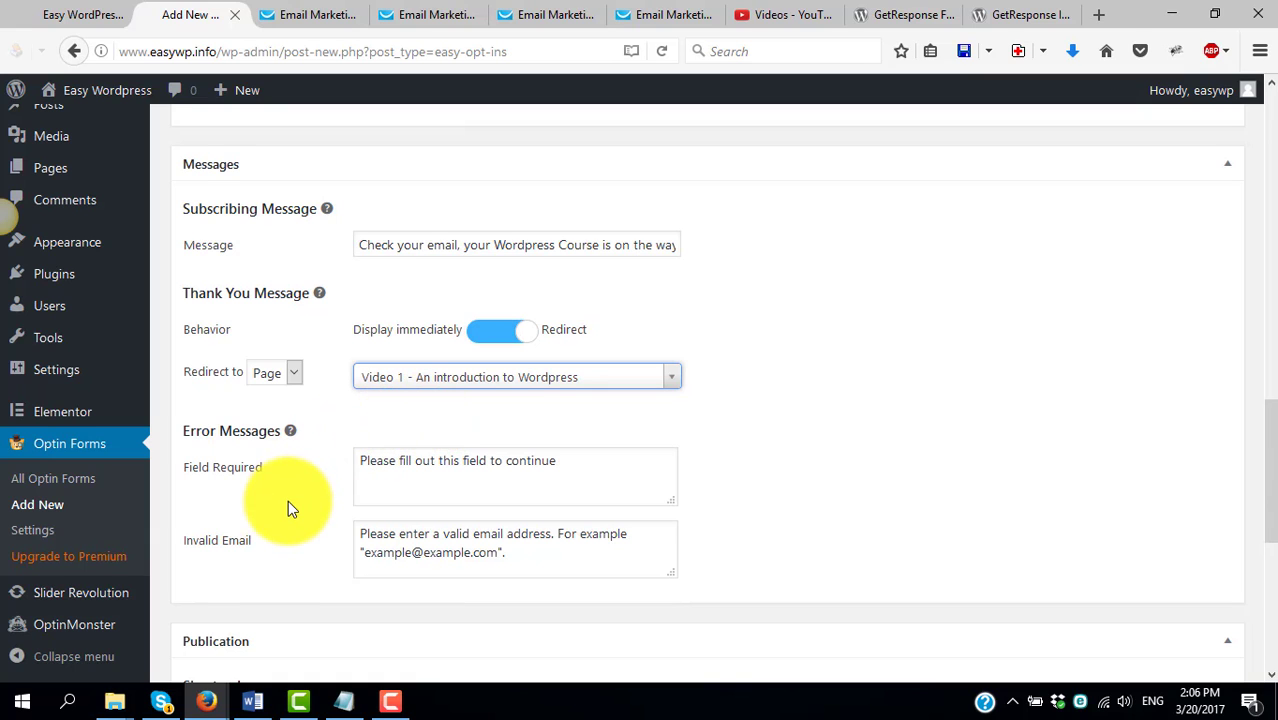
# Copy the optin form's shortcode from its Publication section
pyautogui.scroll(-2, 288, 500)
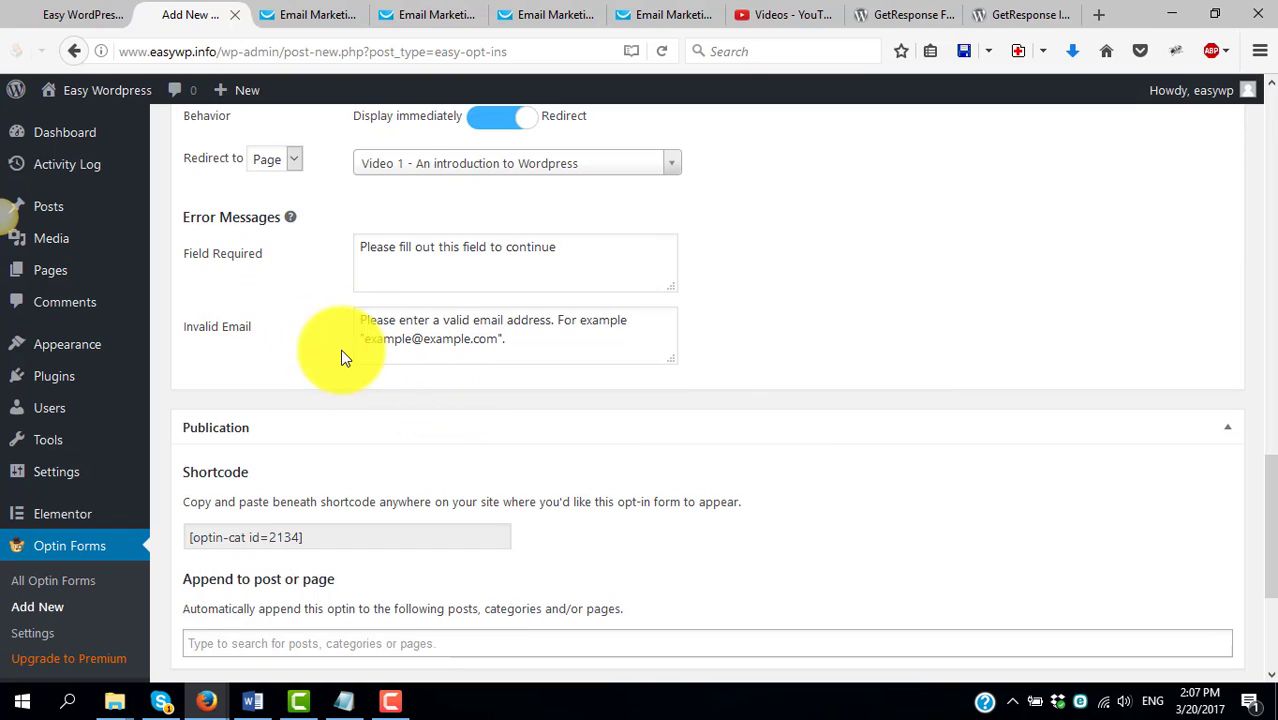
pyautogui.click(435, 541)
pyautogui.hotkey('ctrl', 'c')
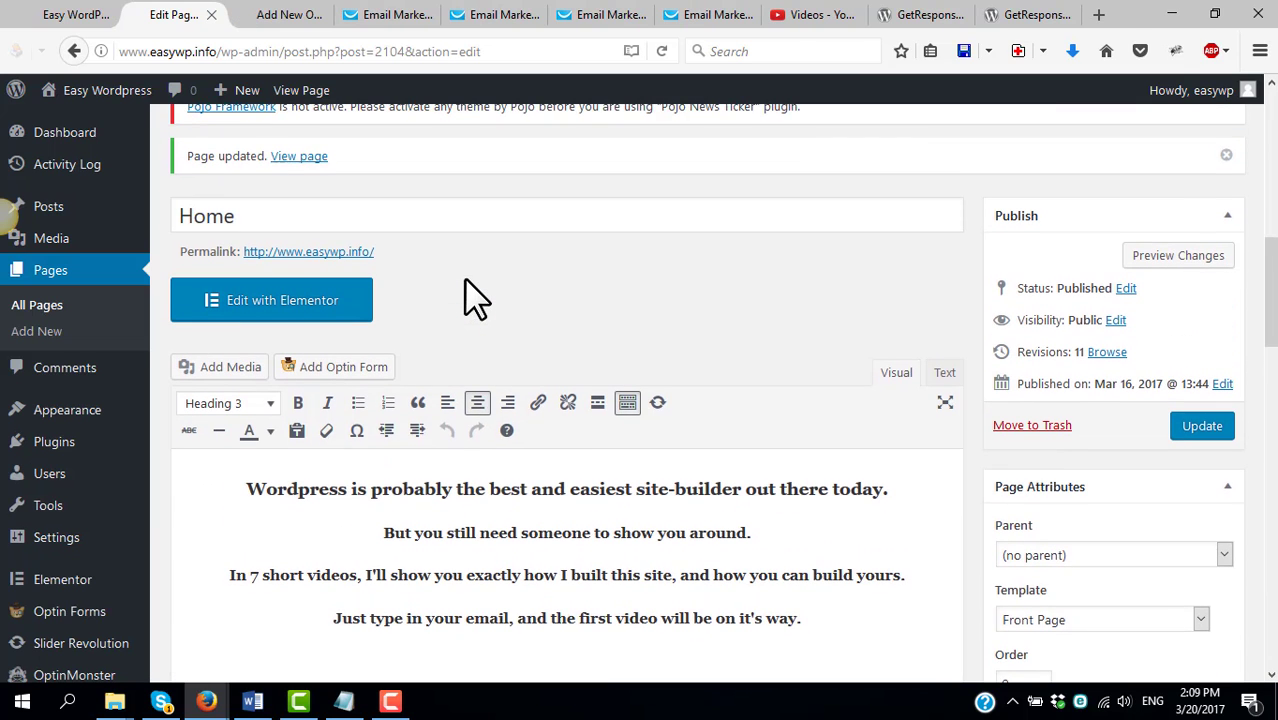
# Compare the Home page's text in the editor with how it appears on the live site
pyautogui.scroll(-4, 495, 500)
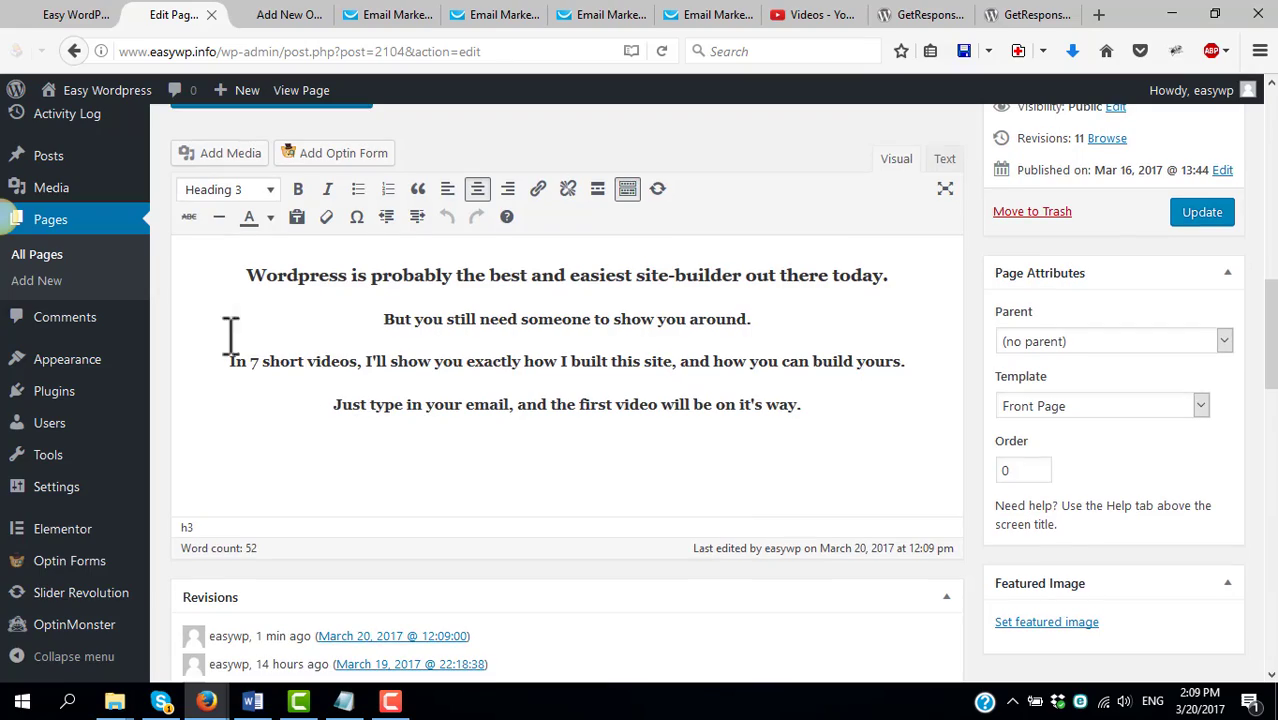
pyautogui.click(75, 20)
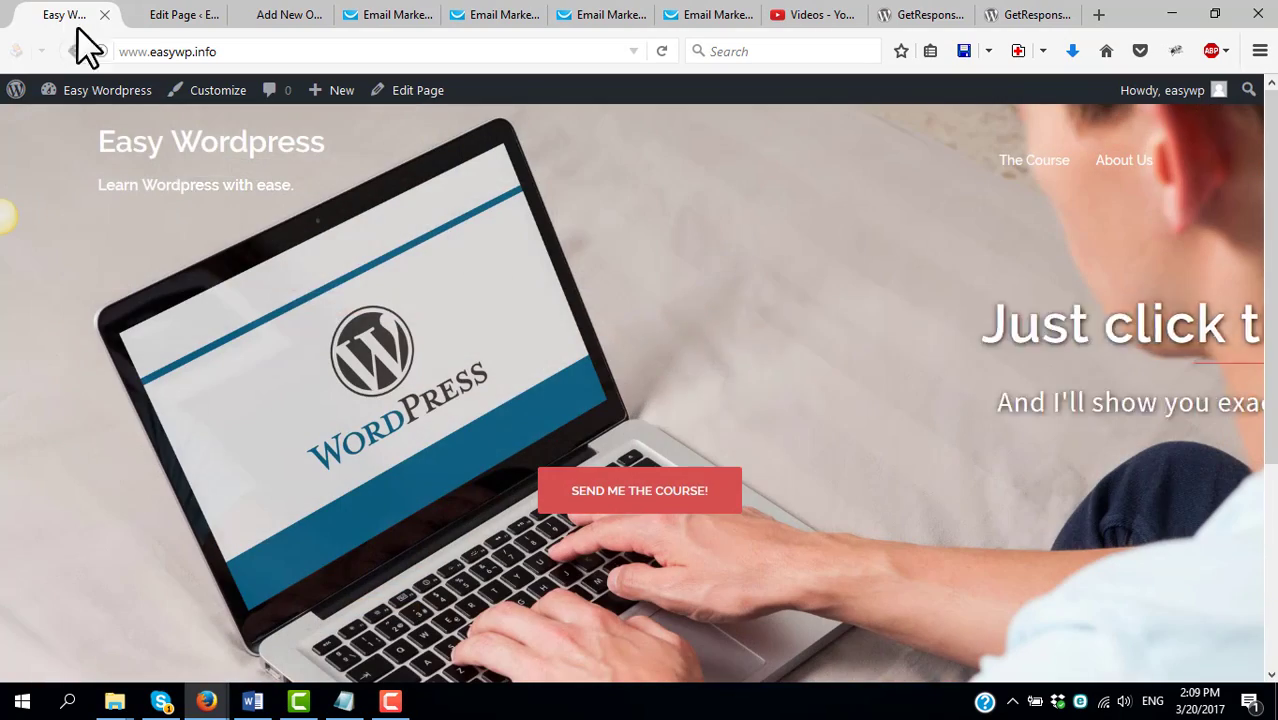
pyautogui.scroll(-3, 330, 292)
pyautogui.scroll(3, 391, 405)
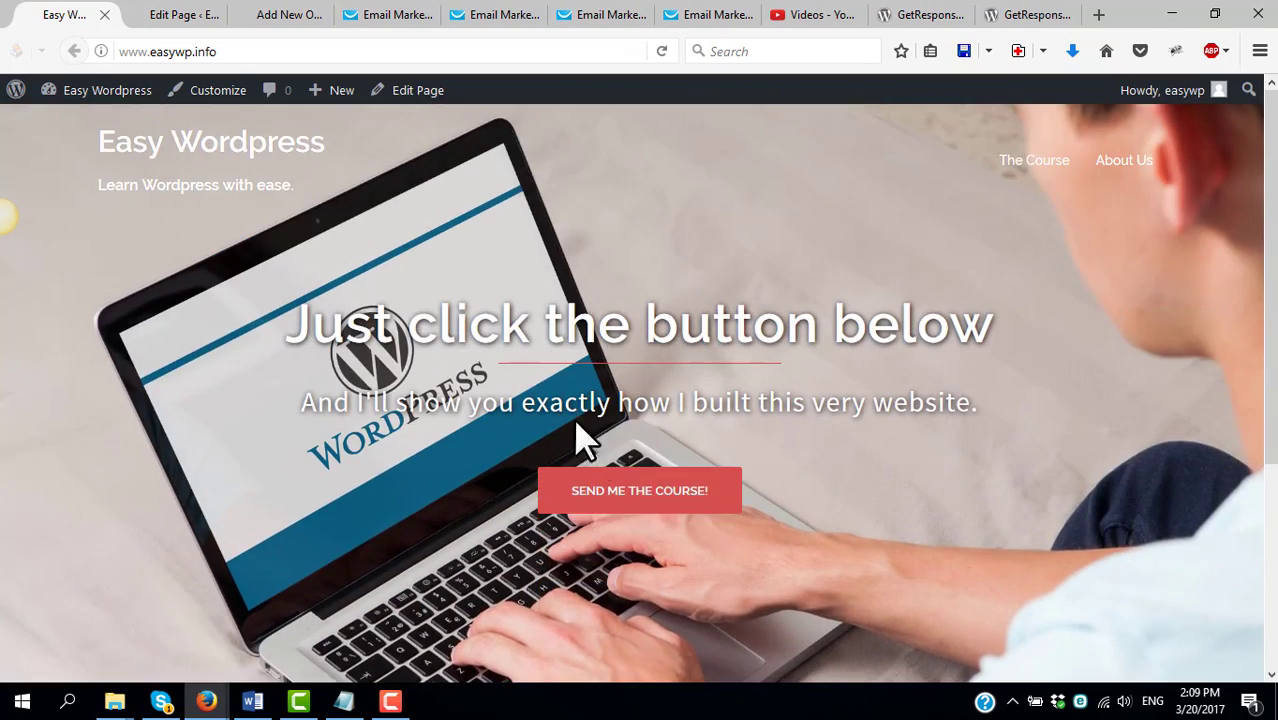
pyautogui.scroll(-3, 489, 487)
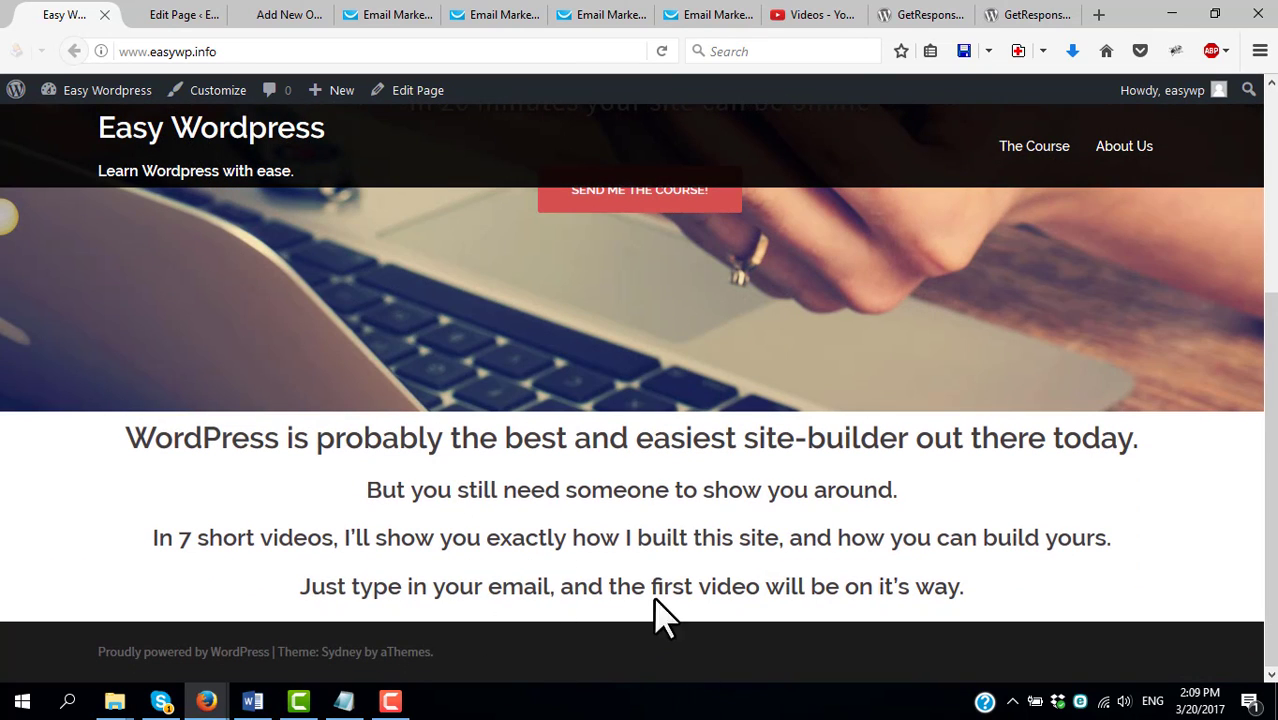
# Add the shortcode [optin-cat id=2134] as a centered line below the last line of the Home page text and update the page
pyautogui.click(181, 26)
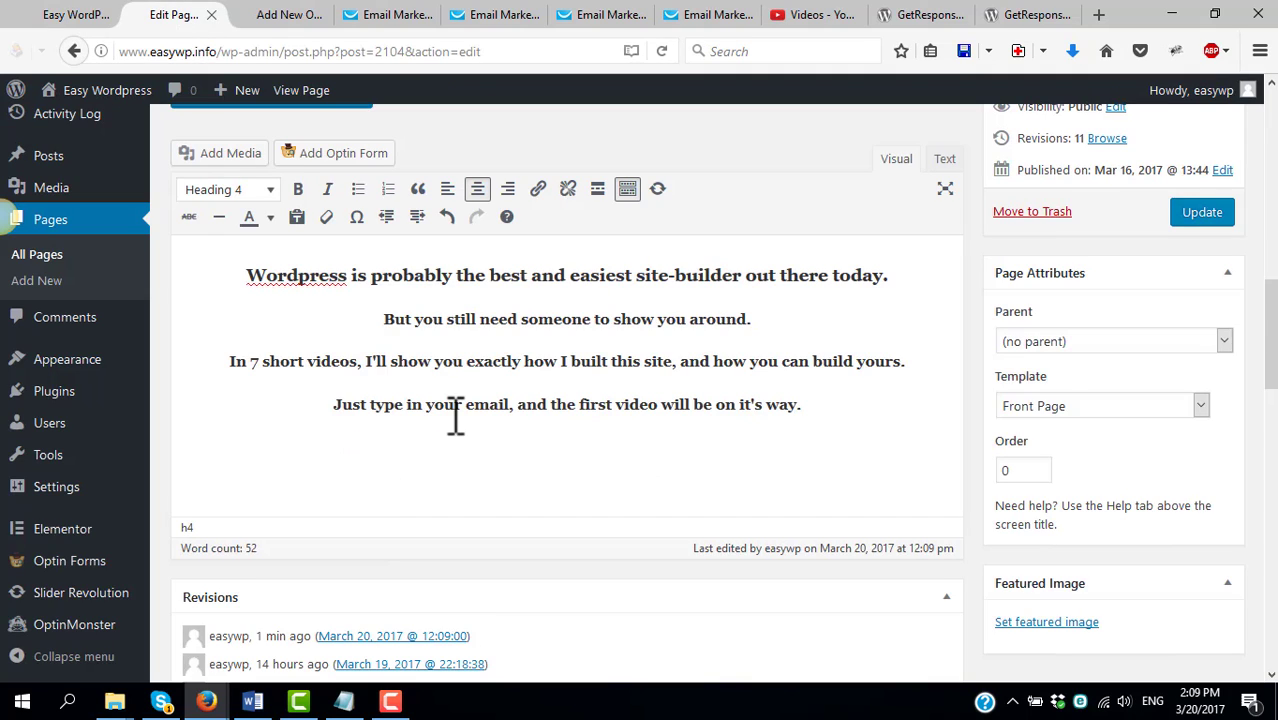
pyautogui.press('Return')
pyautogui.hotkey('ctrl', 'v')
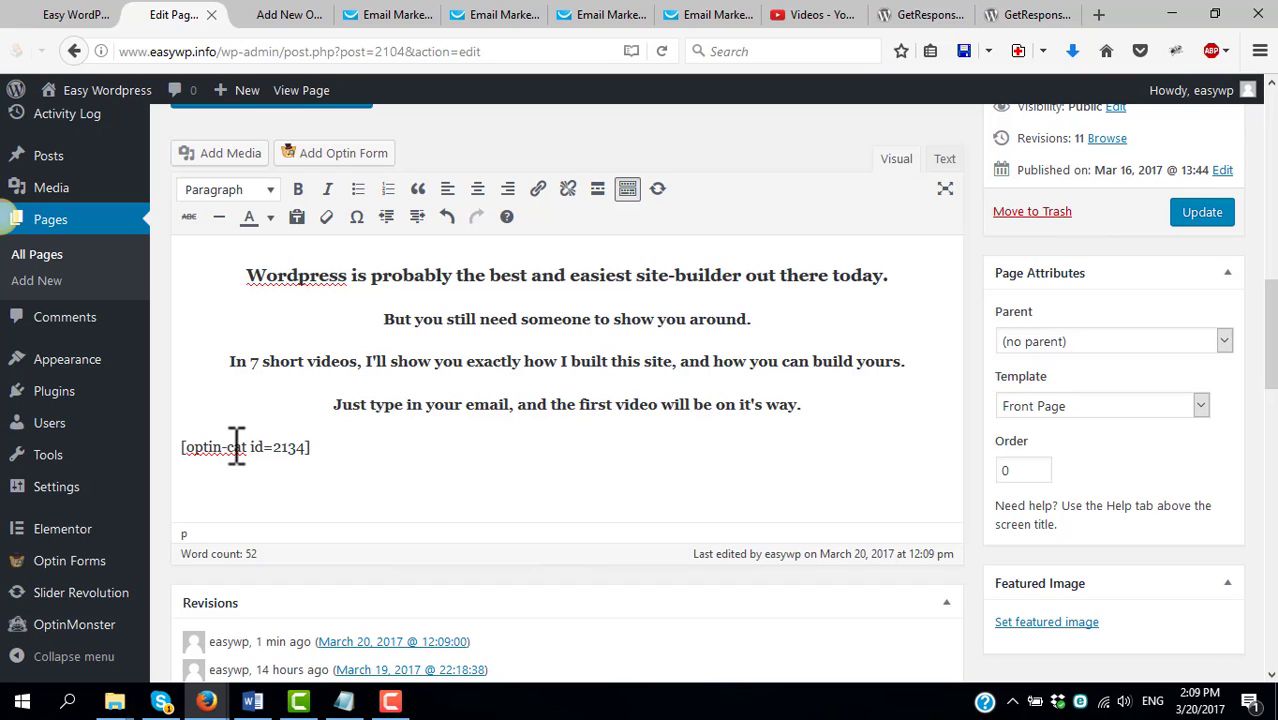
pyautogui.click(478, 192)
pyautogui.click(1203, 216)
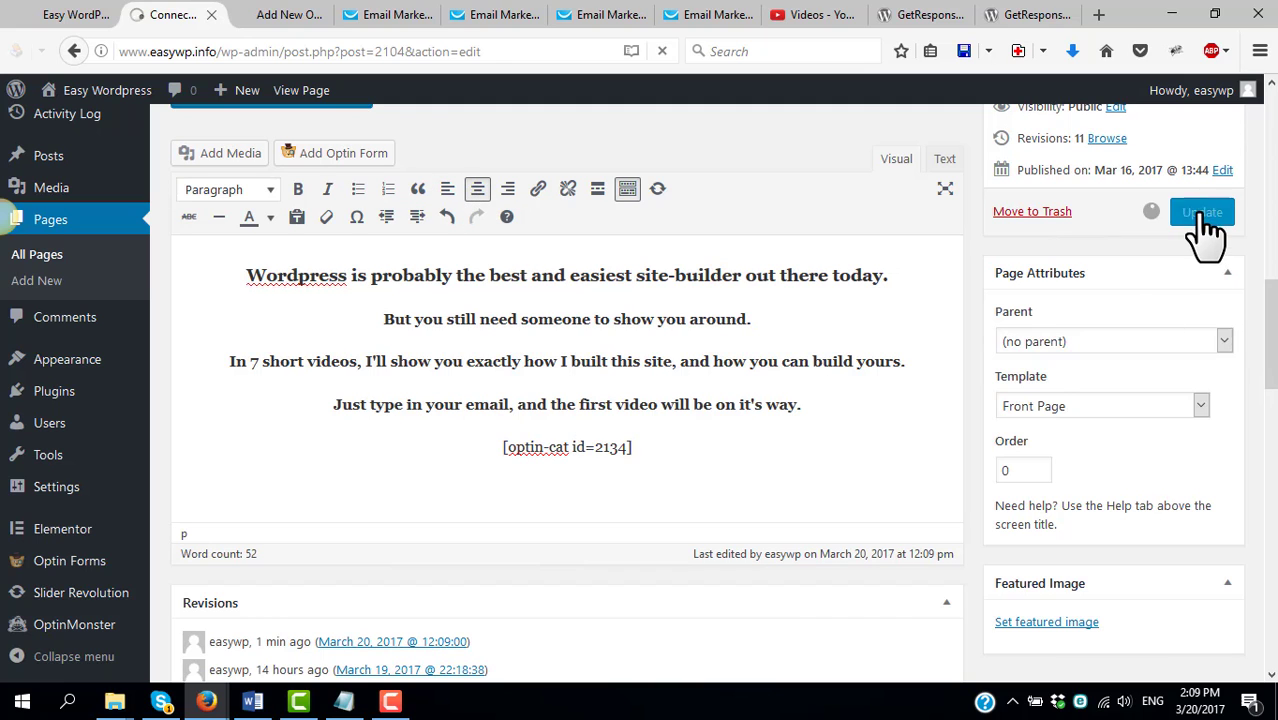
# Reload the live home page to check for the optin form, and save the optin form again in the dashboard
pyautogui.click(65, 14)
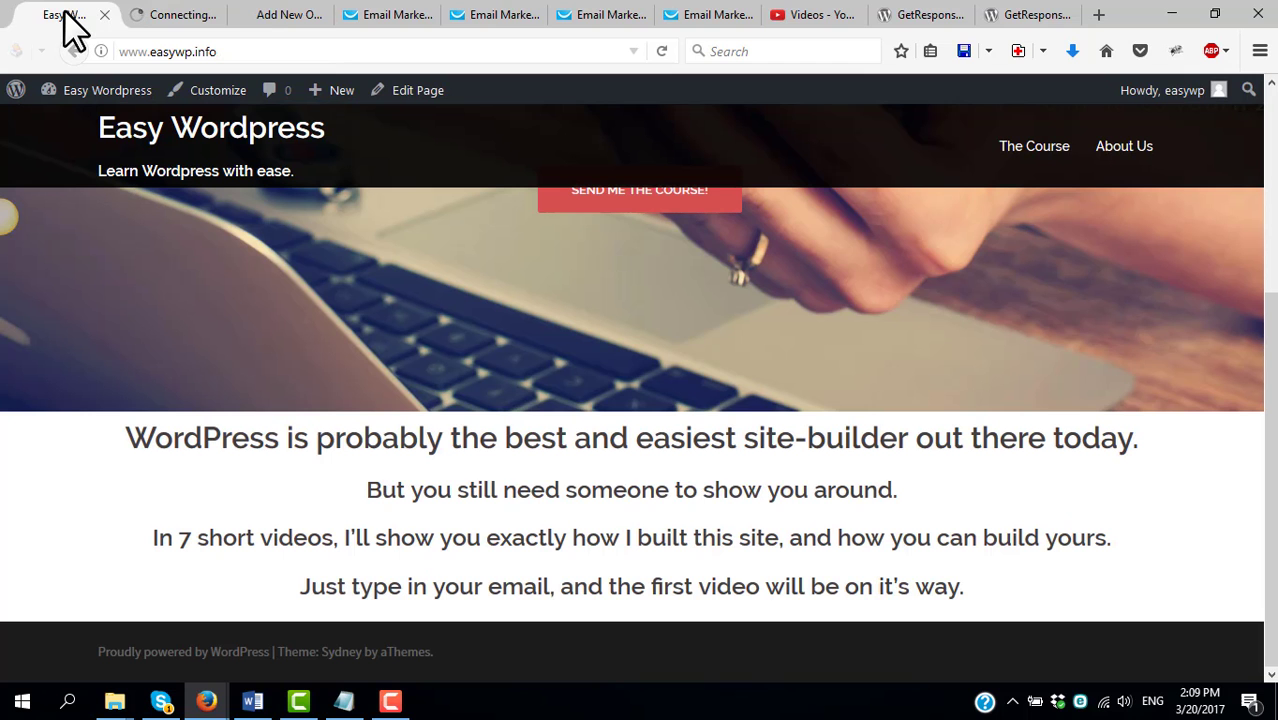
pyautogui.click(662, 51)
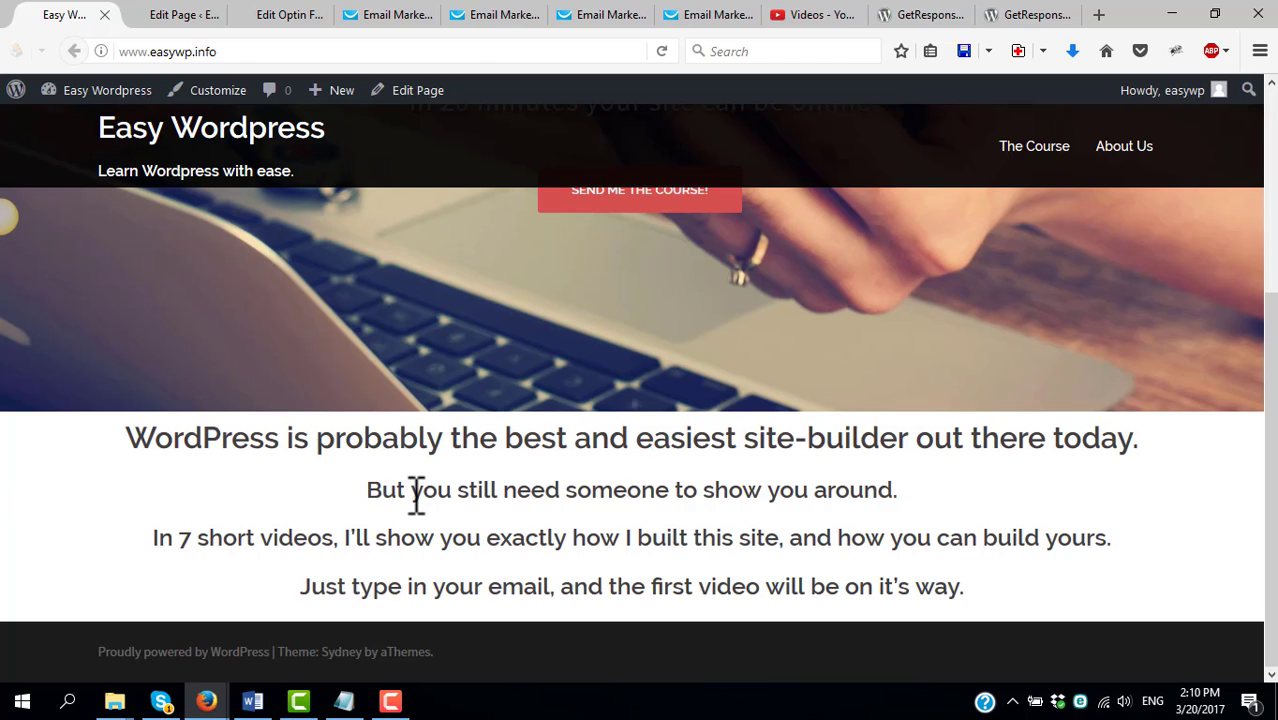
pyautogui.click(283, 14)
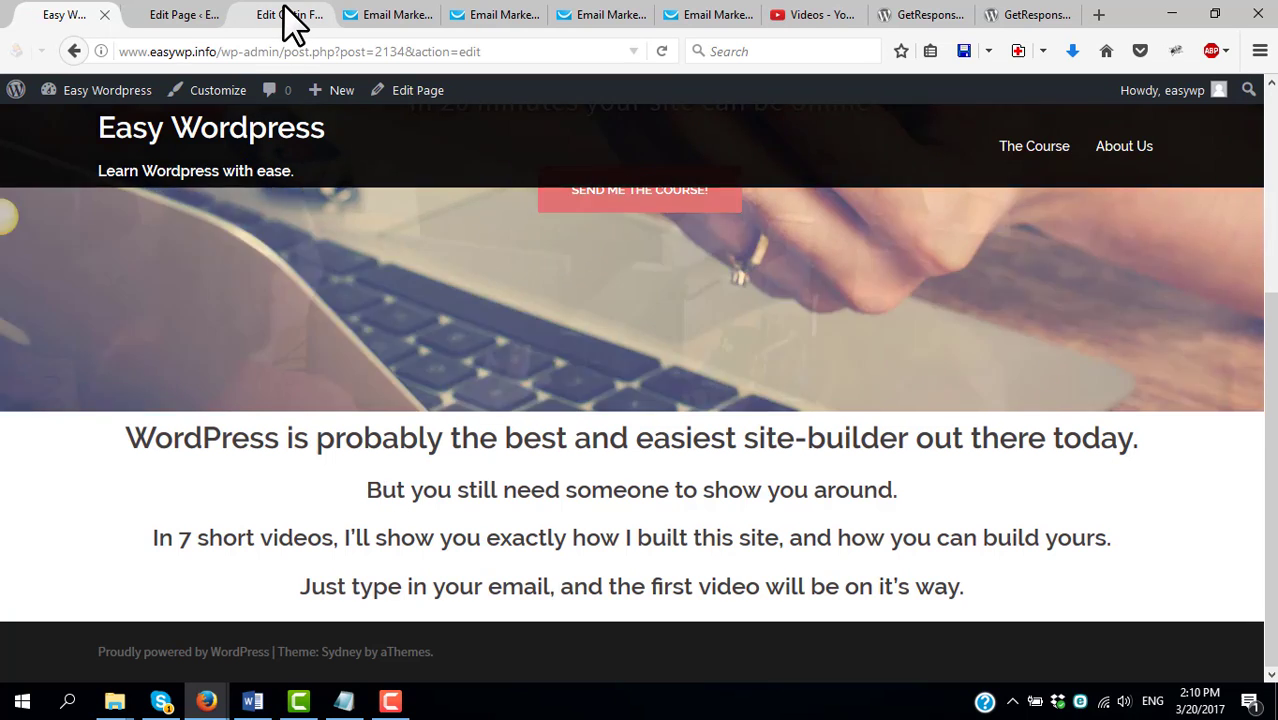
pyautogui.scroll(-10, 870, 420)
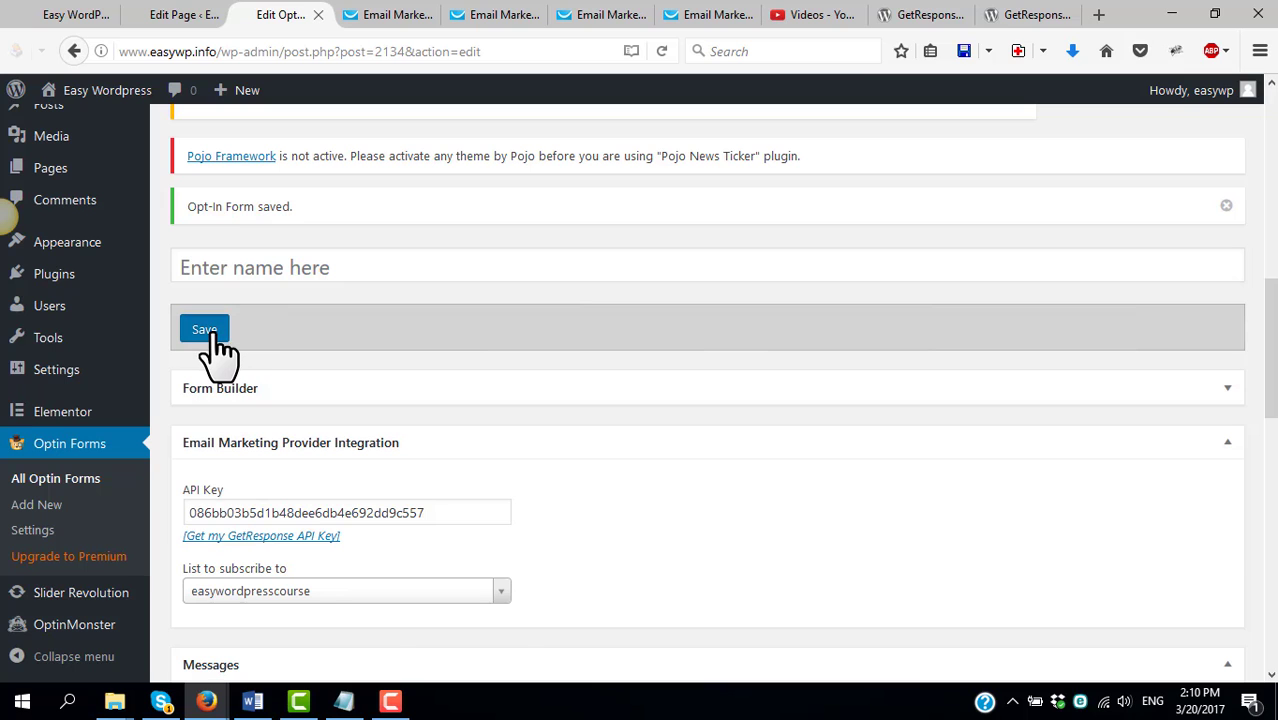
pyautogui.click(213, 333)
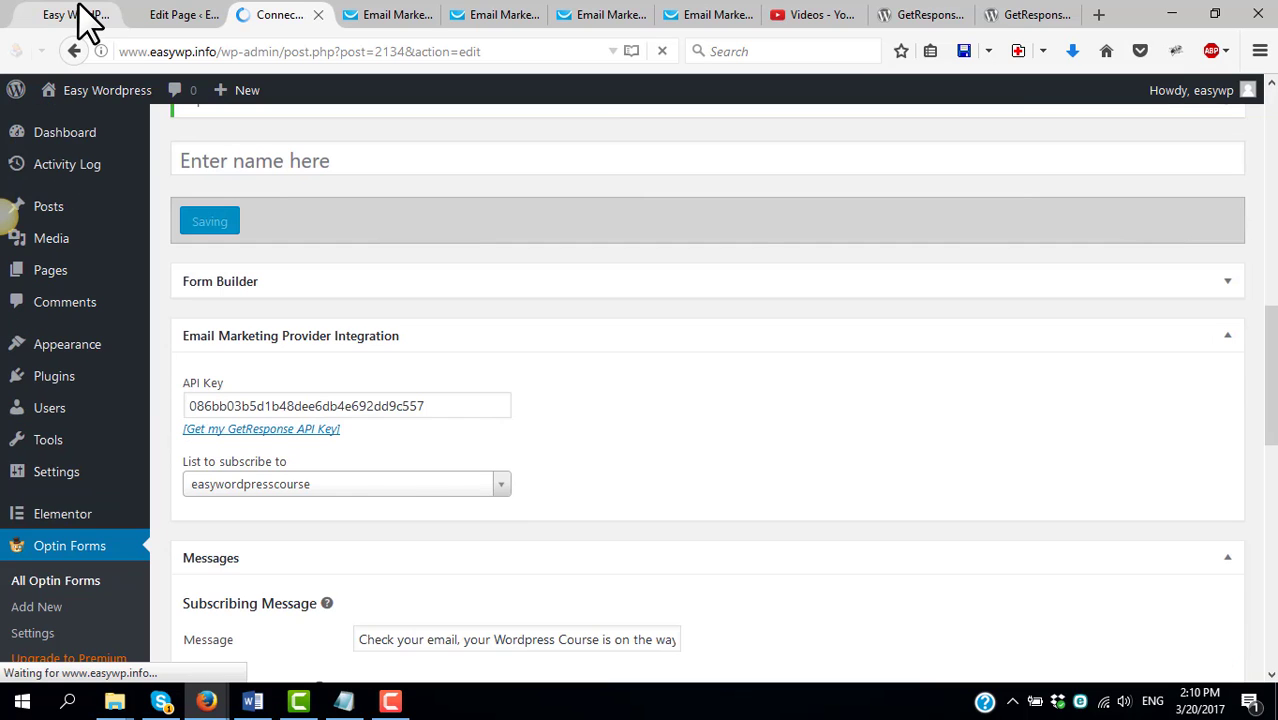
# Examine the end of the live home page for the optin form below the text
pyautogui.click(80, 15)
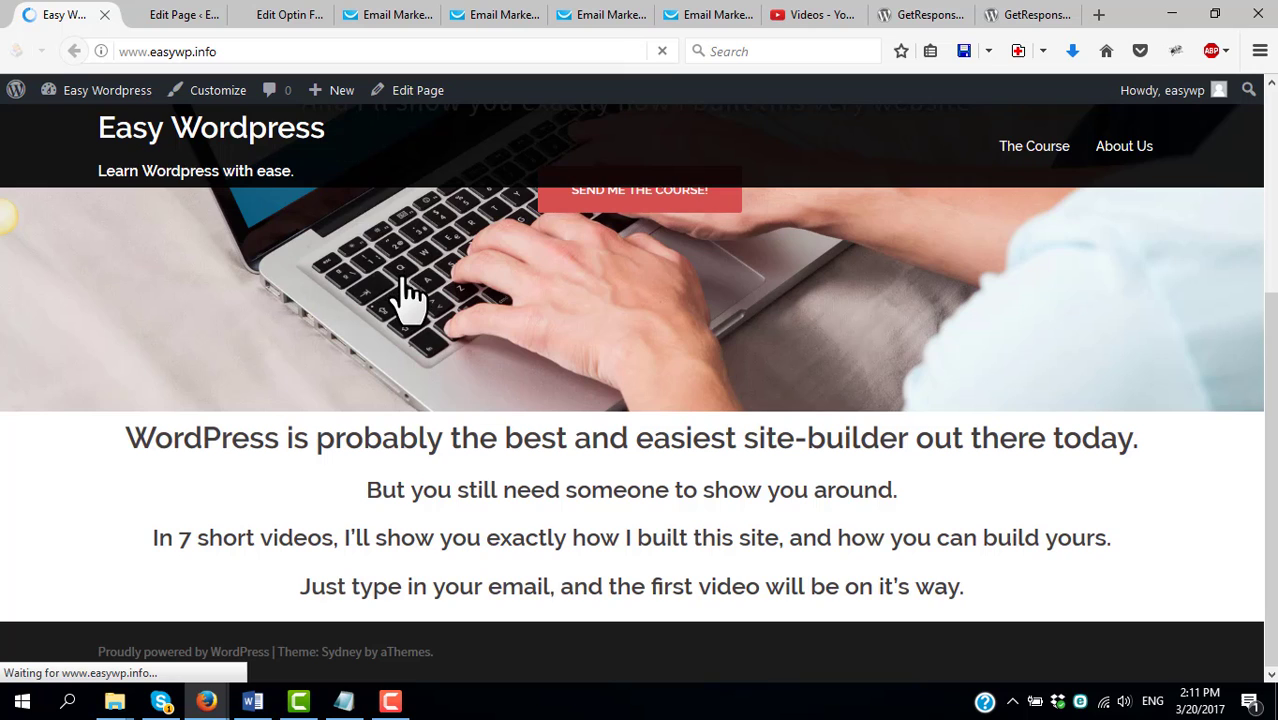
pyautogui.scroll(-5, 385, 315)
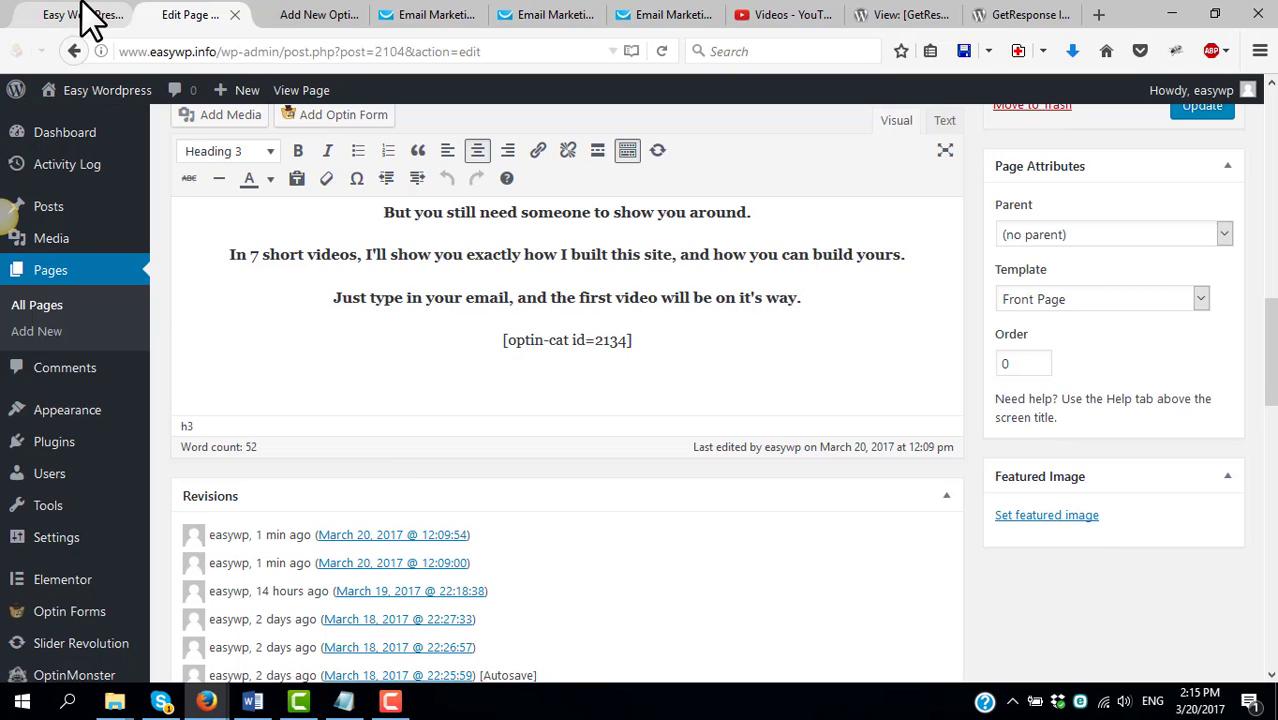
pyautogui.click(92, 12)
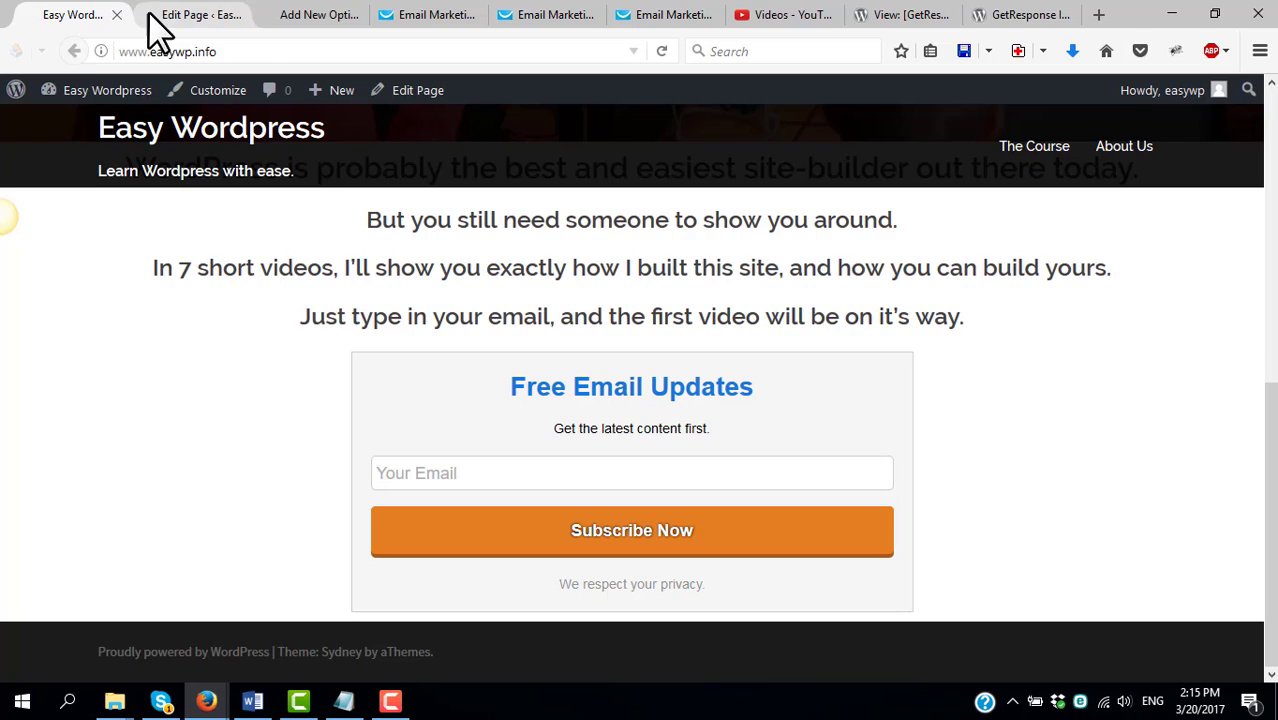
# Change the optin form's headline to "Build your new Website in 20 minutes!" in the form builder
pyautogui.click(312, 16)
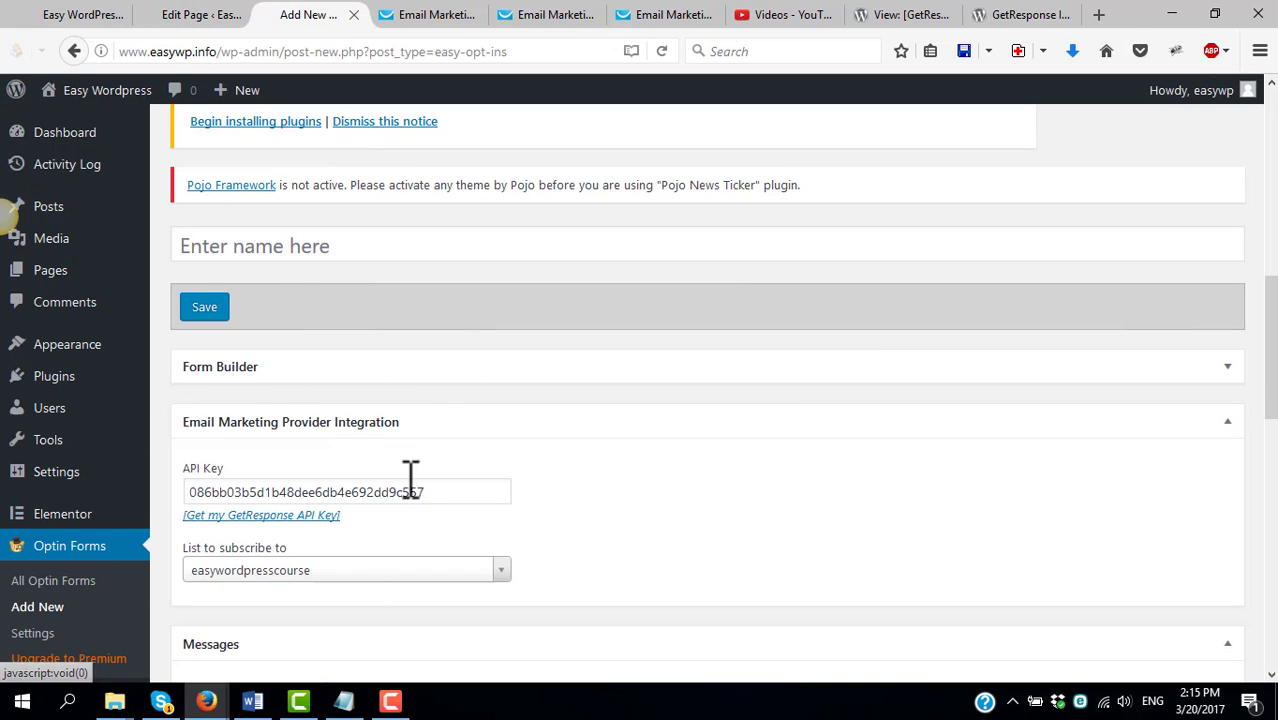
pyautogui.click(277, 369)
pyautogui.scroll(-3, 322, 430)
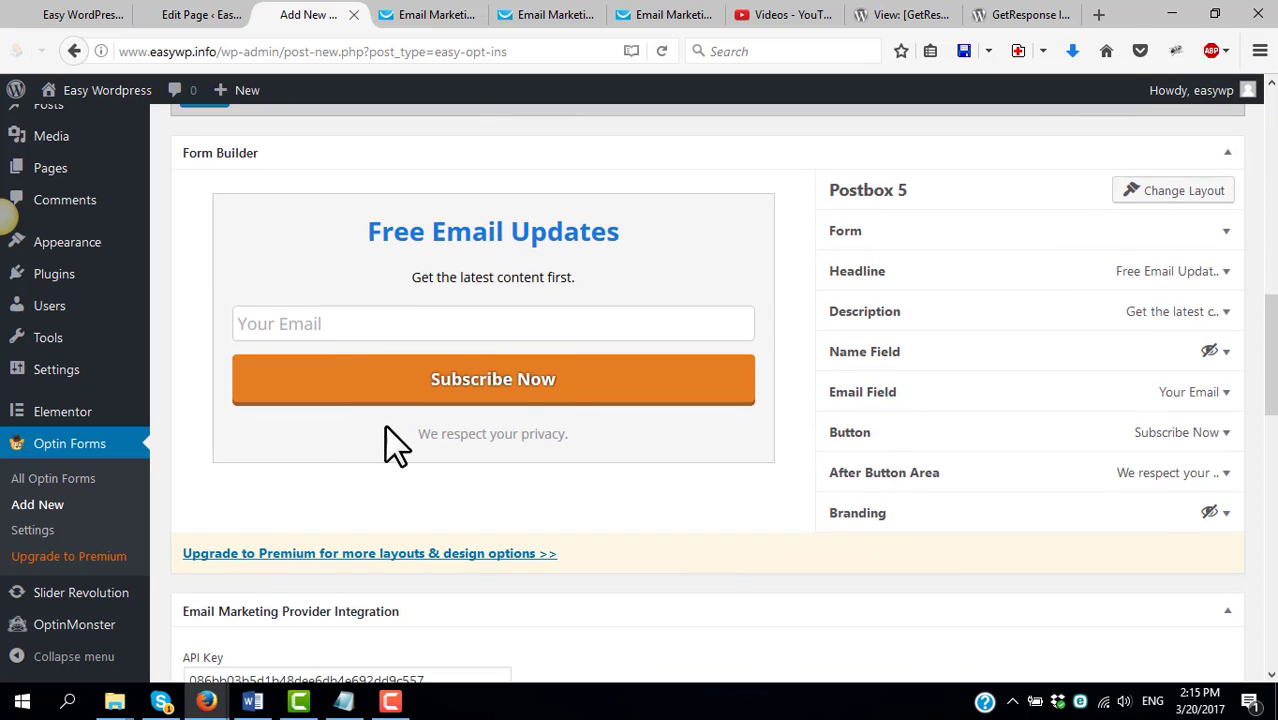
pyautogui.click(475, 233)
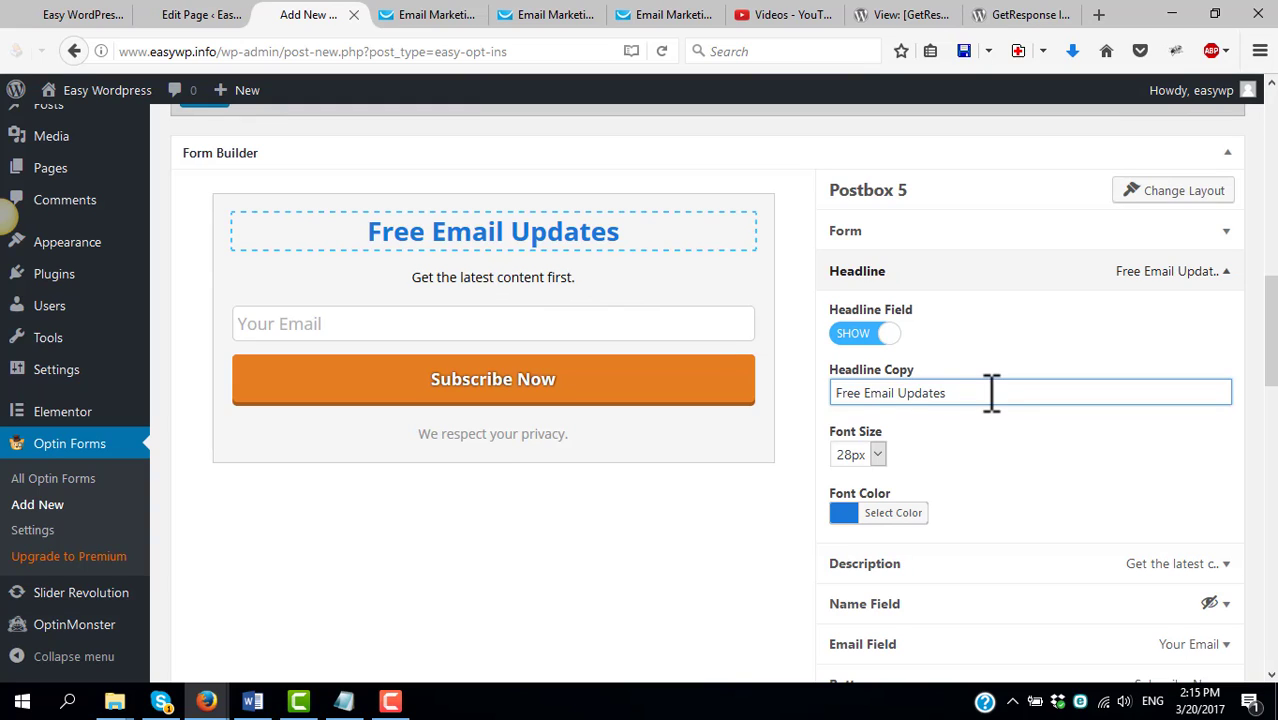
pyautogui.moveTo(990, 392); pyautogui.dragTo(815, 390)
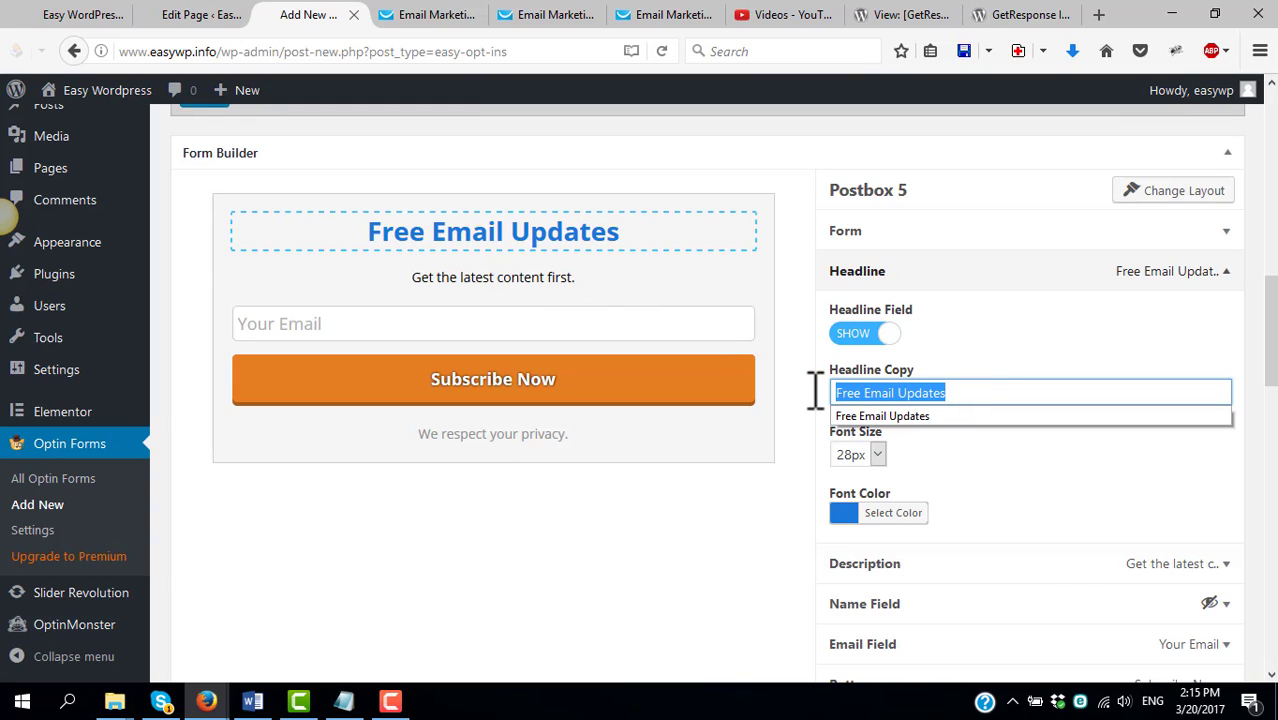
pyautogui.write('Buil')
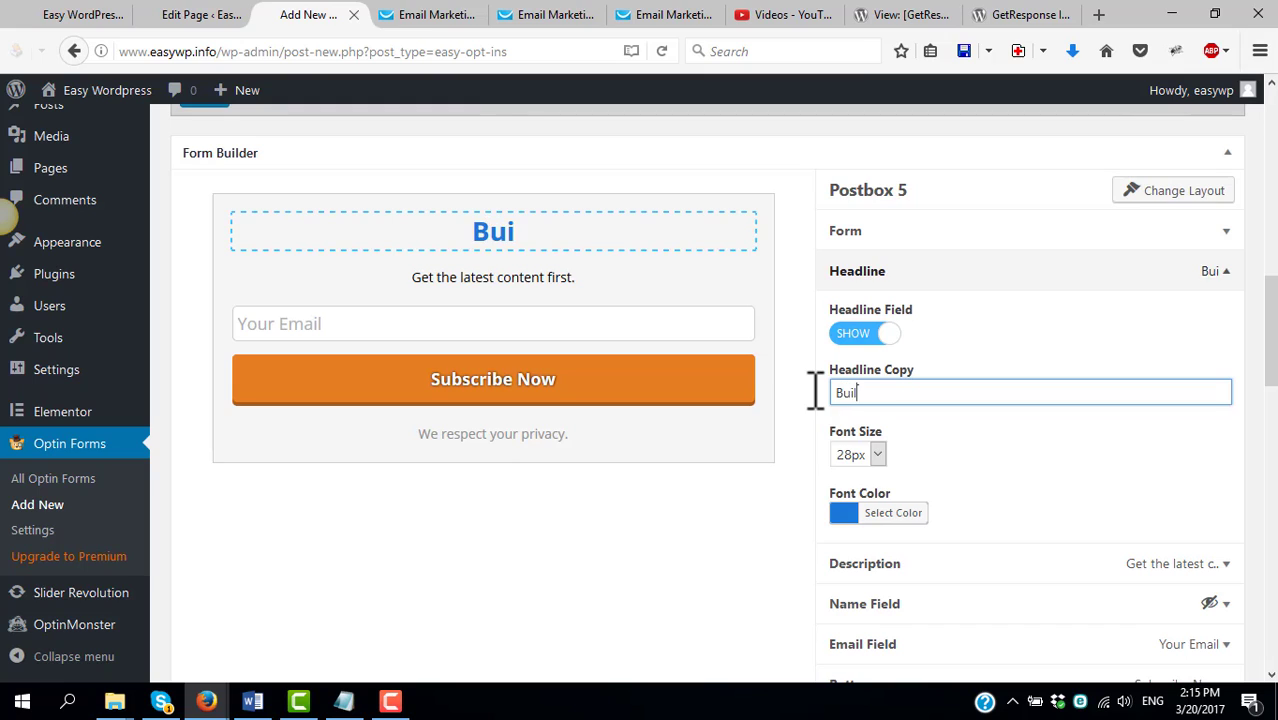
pyautogui.write('d your new')
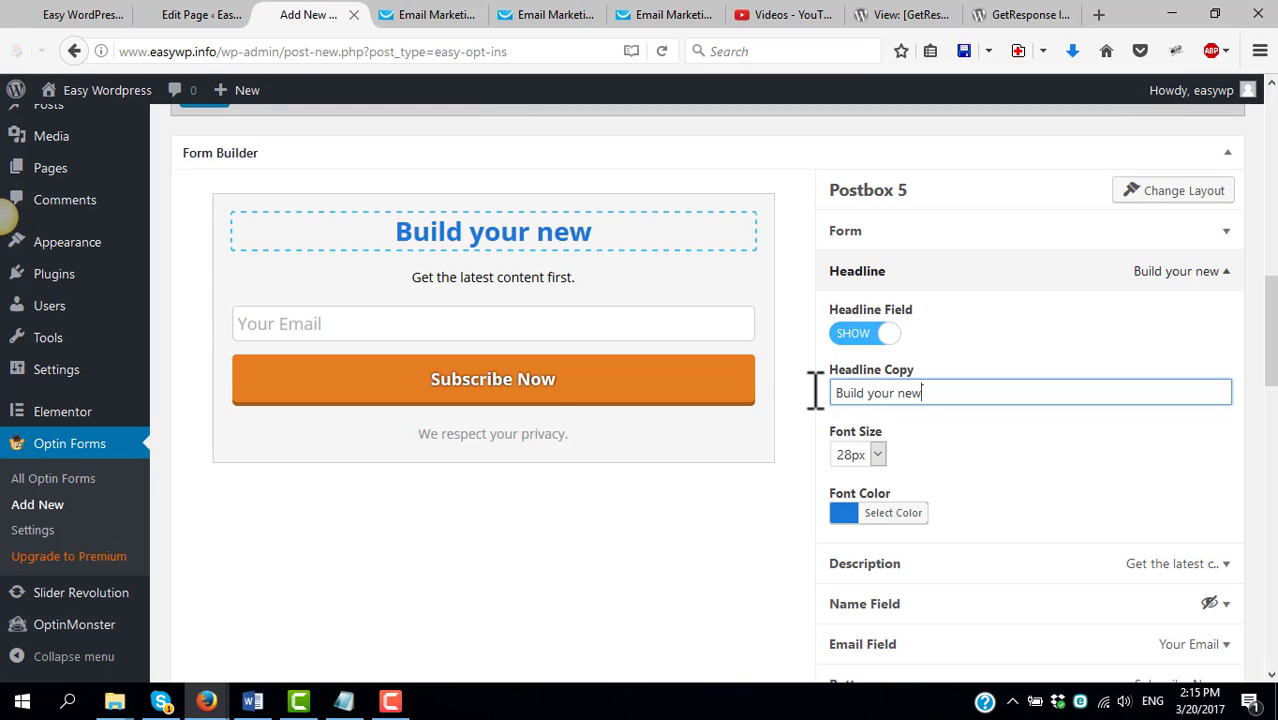
pyautogui.write(' Web')
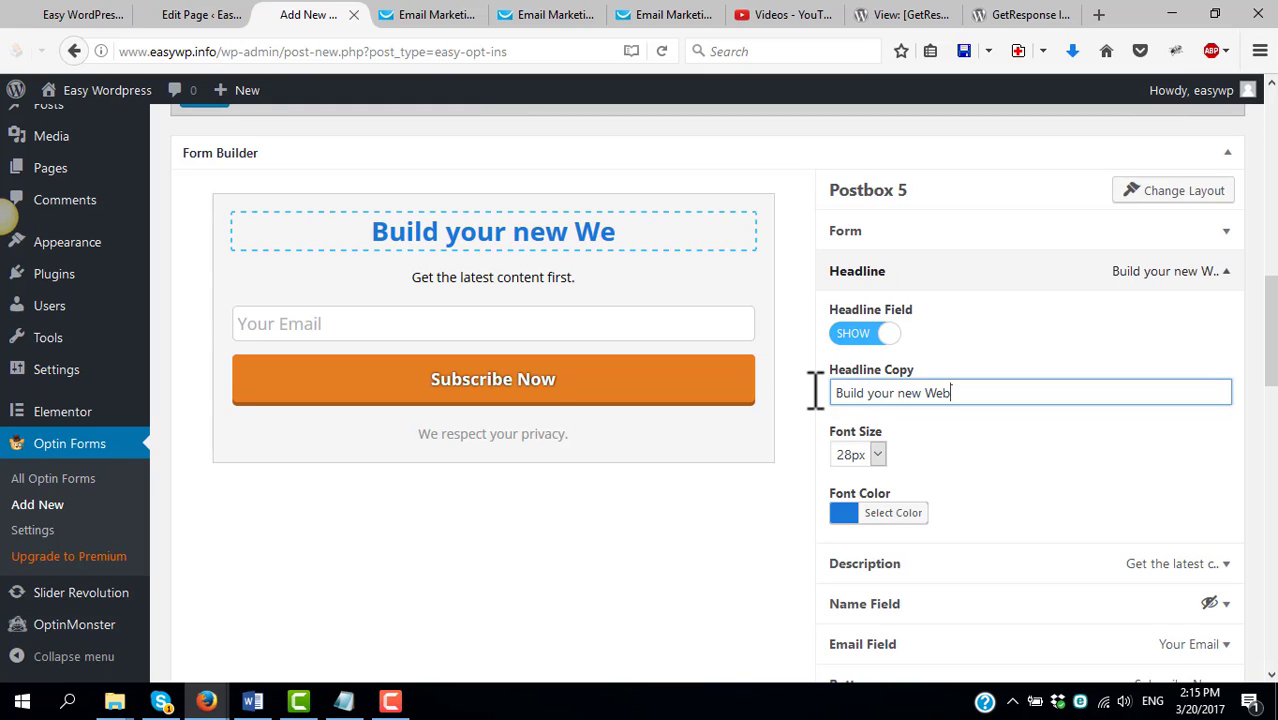
pyautogui.write('site i')
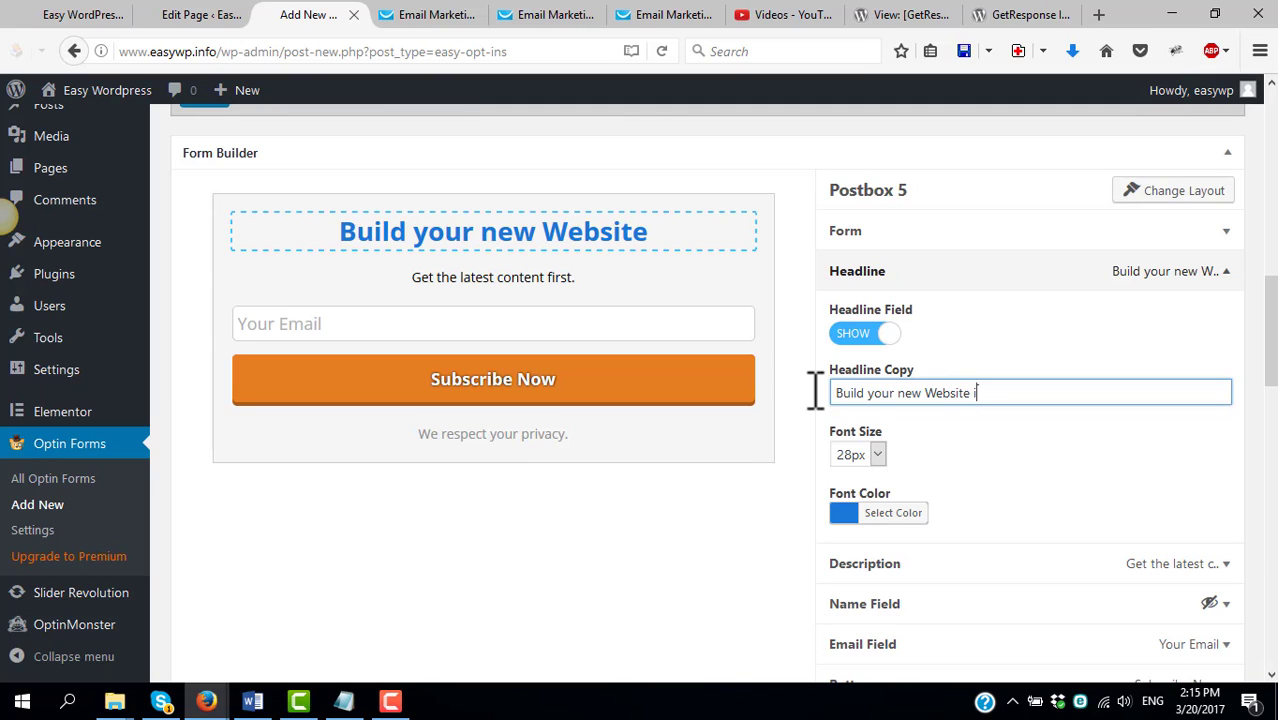
pyautogui.write('n 20 minu')
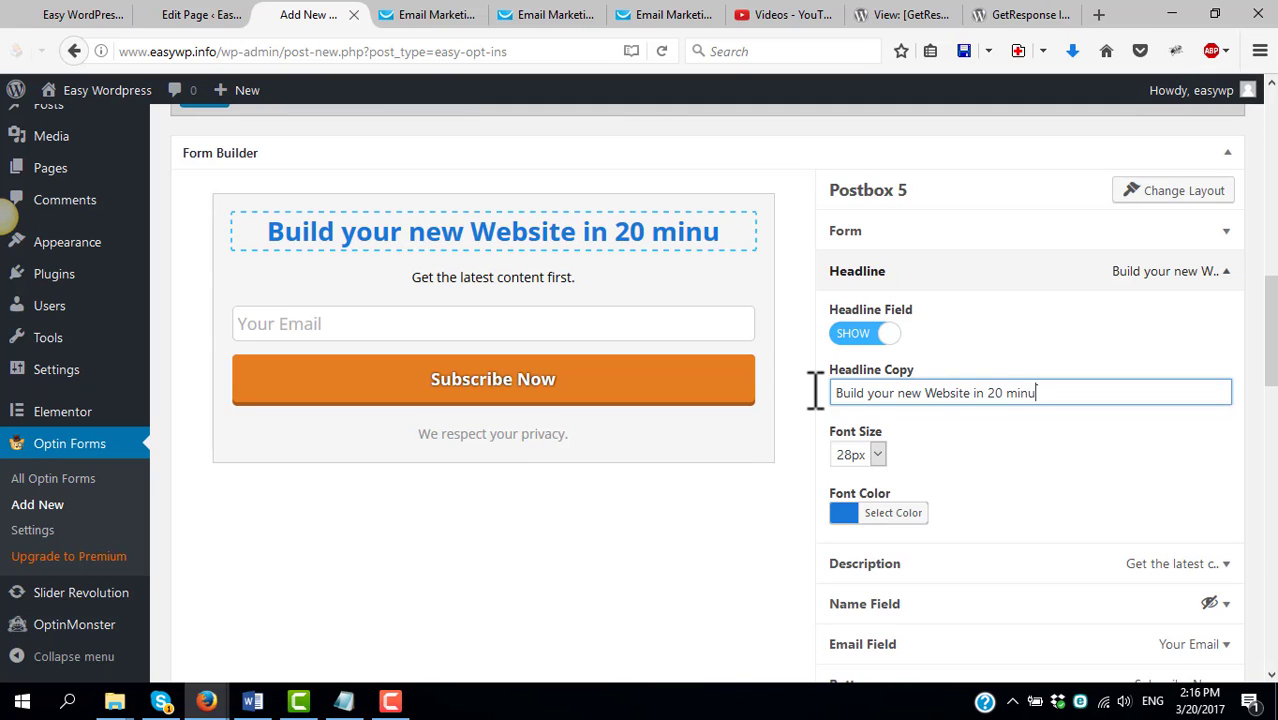
pyautogui.write('tes!')
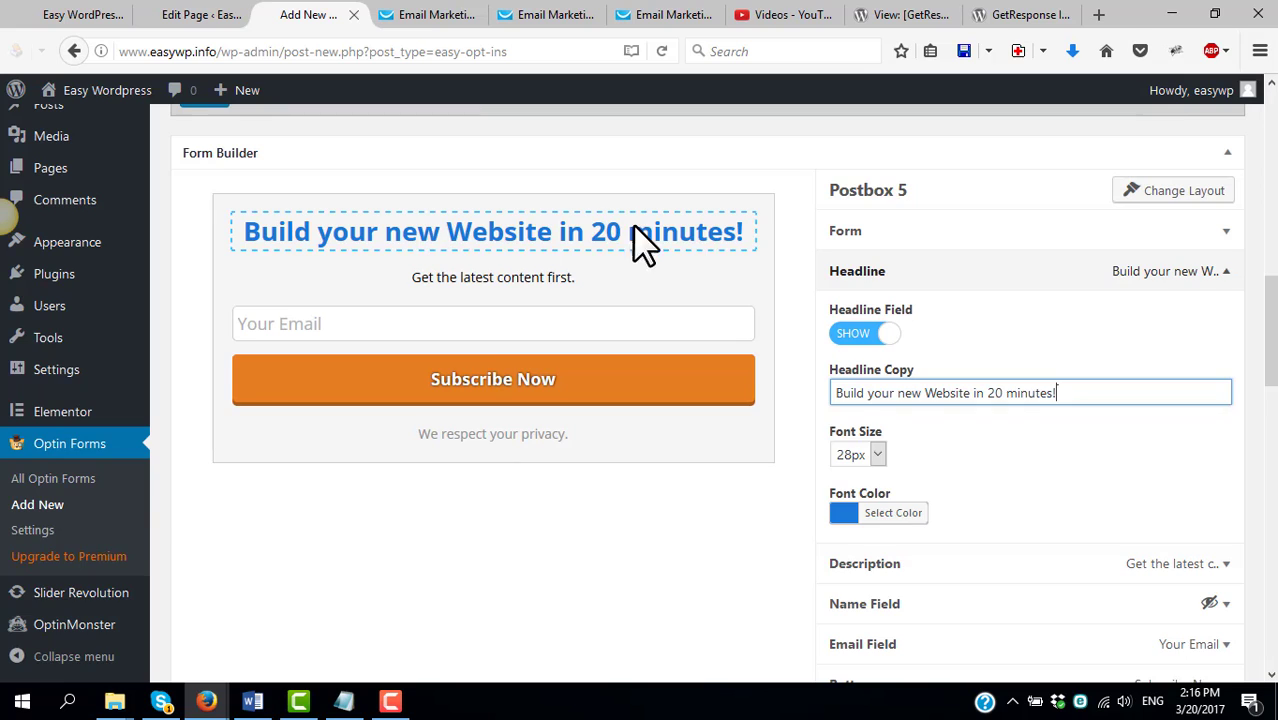
# Hide the optin form's description and set its button text to "Please send me the course"
pyautogui.click(490, 278)
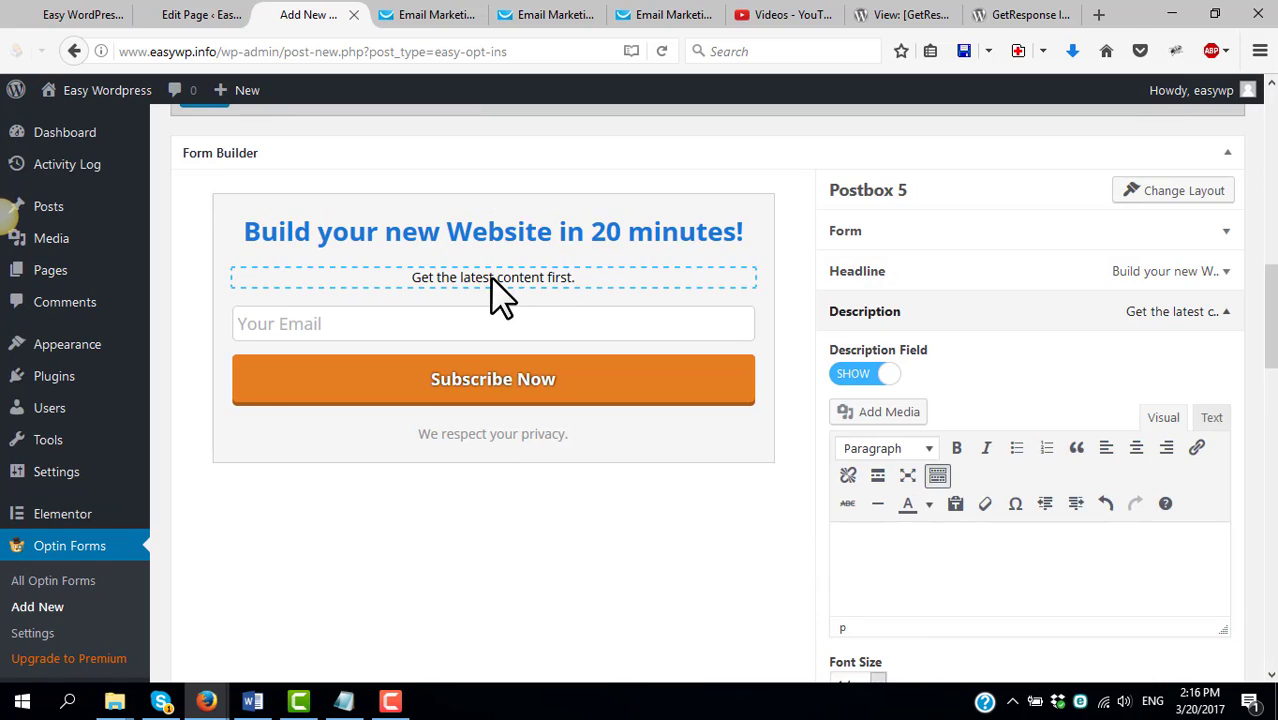
pyautogui.click(883, 374)
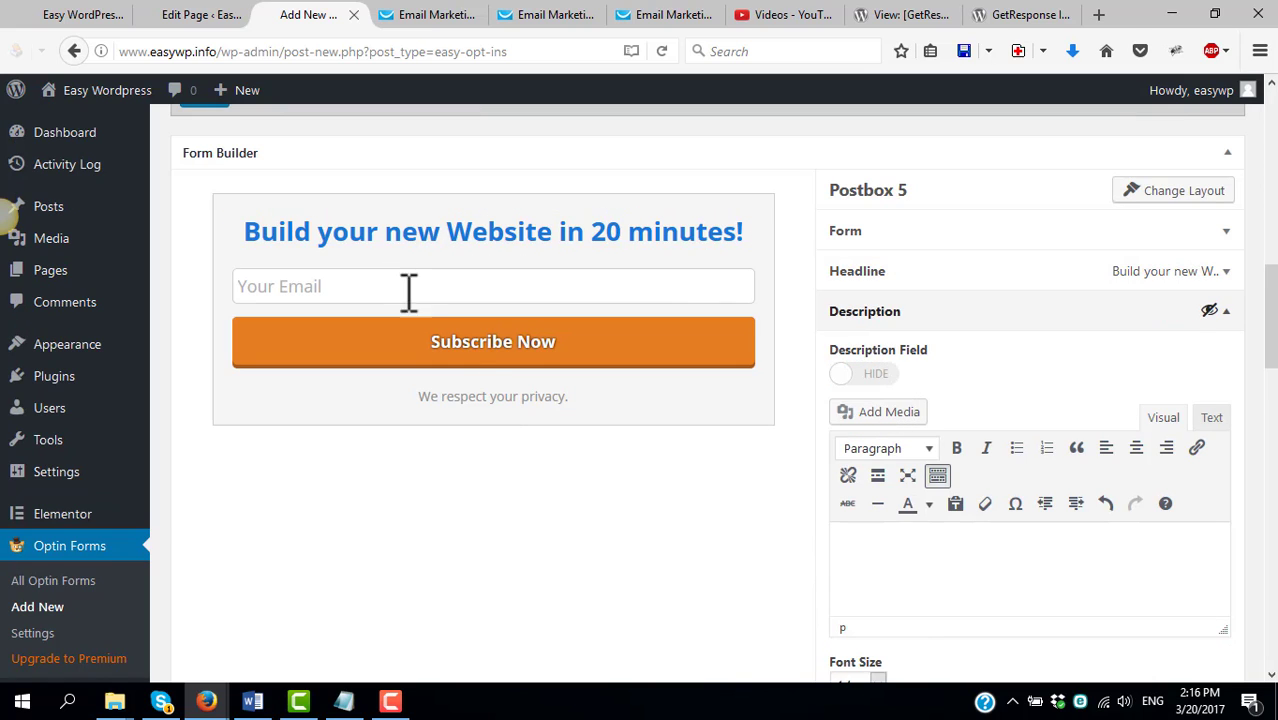
pyautogui.click(599, 363)
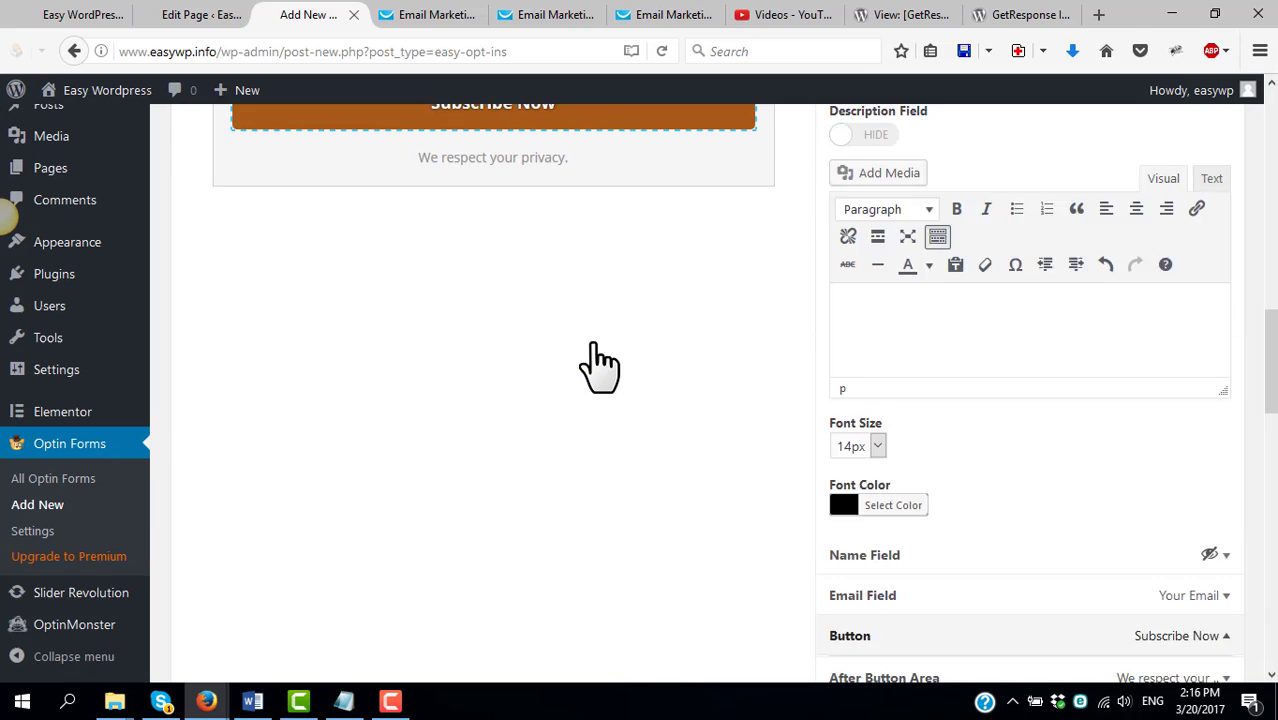
pyautogui.tripleClick(950, 257)
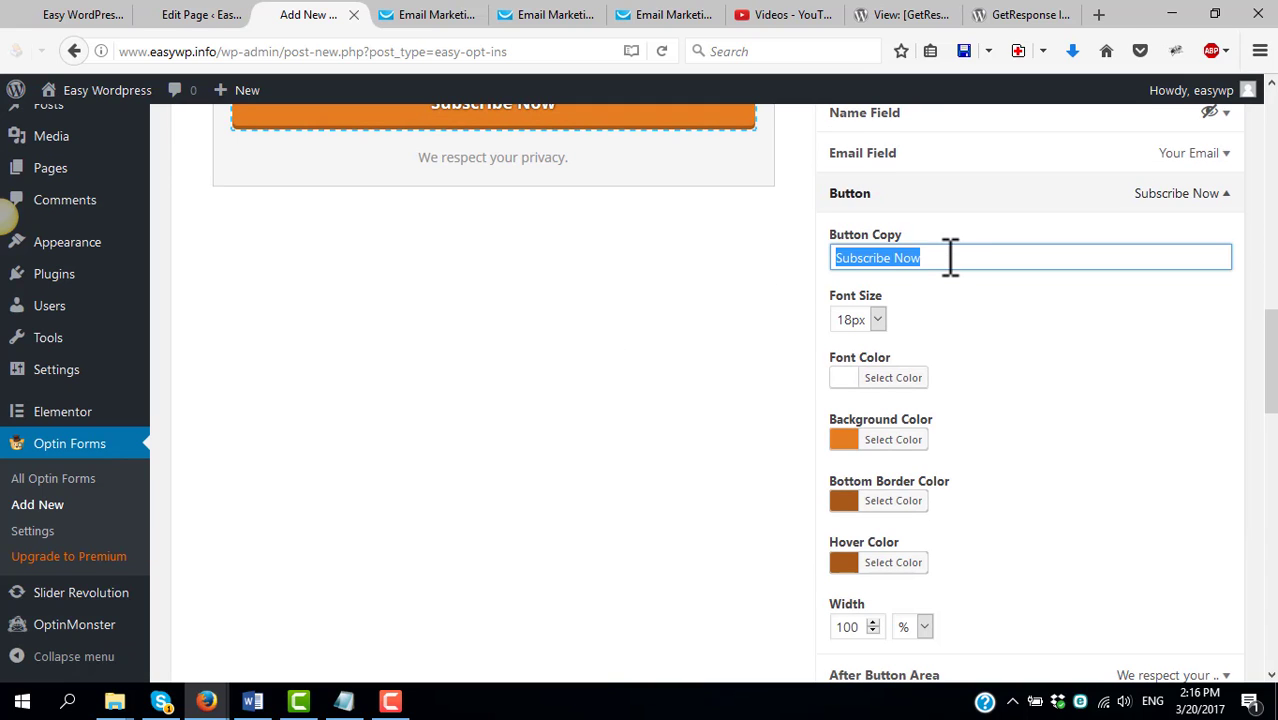
pyautogui.write('Pleas')
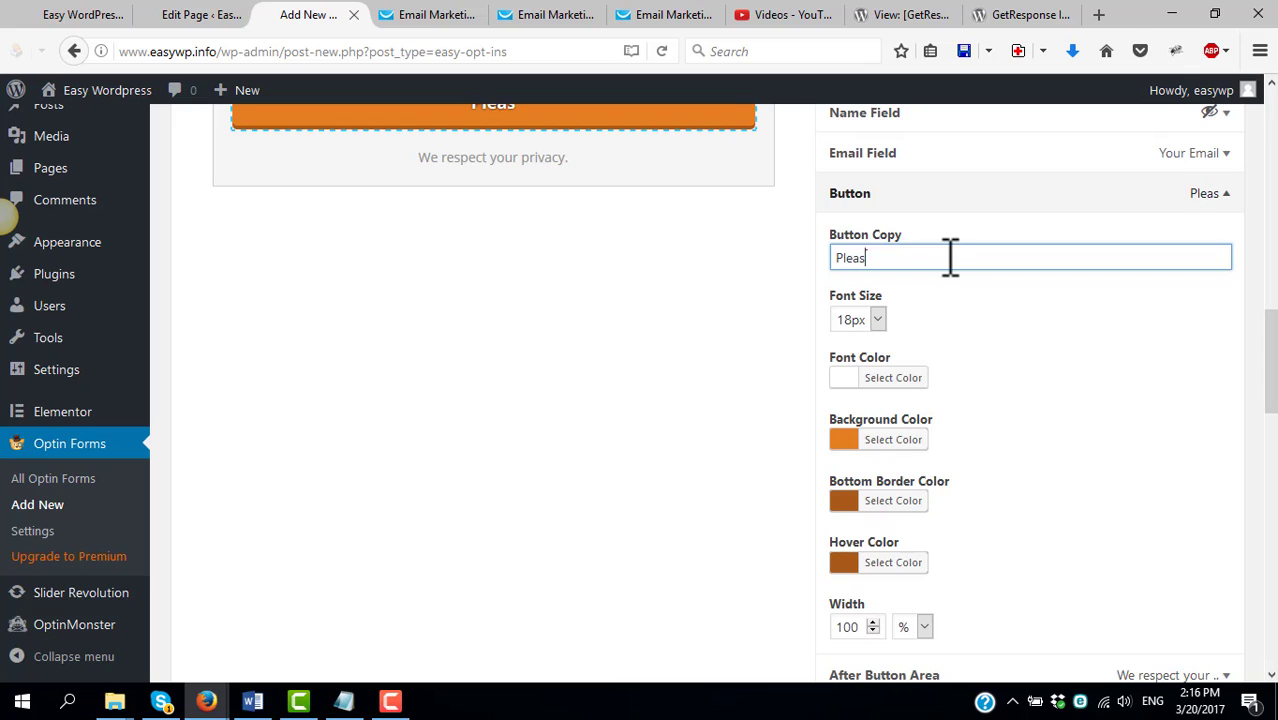
pyautogui.write('e send me ')
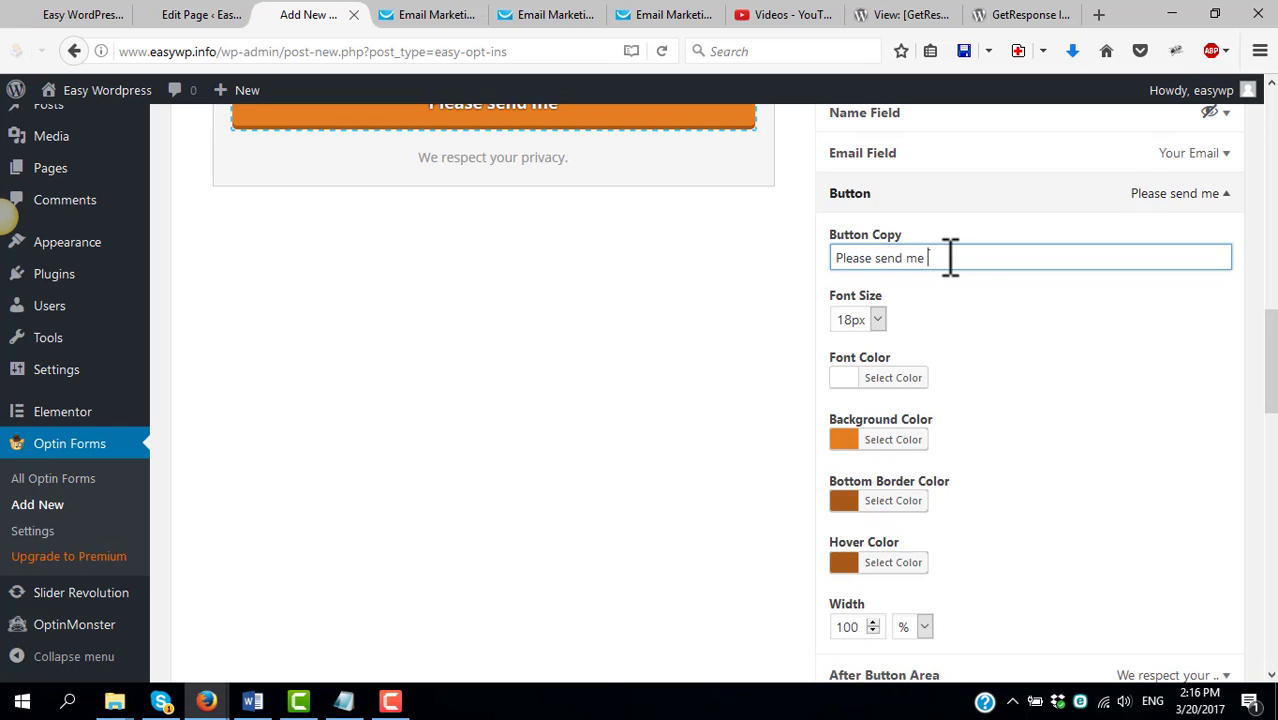
pyautogui.write('the course')
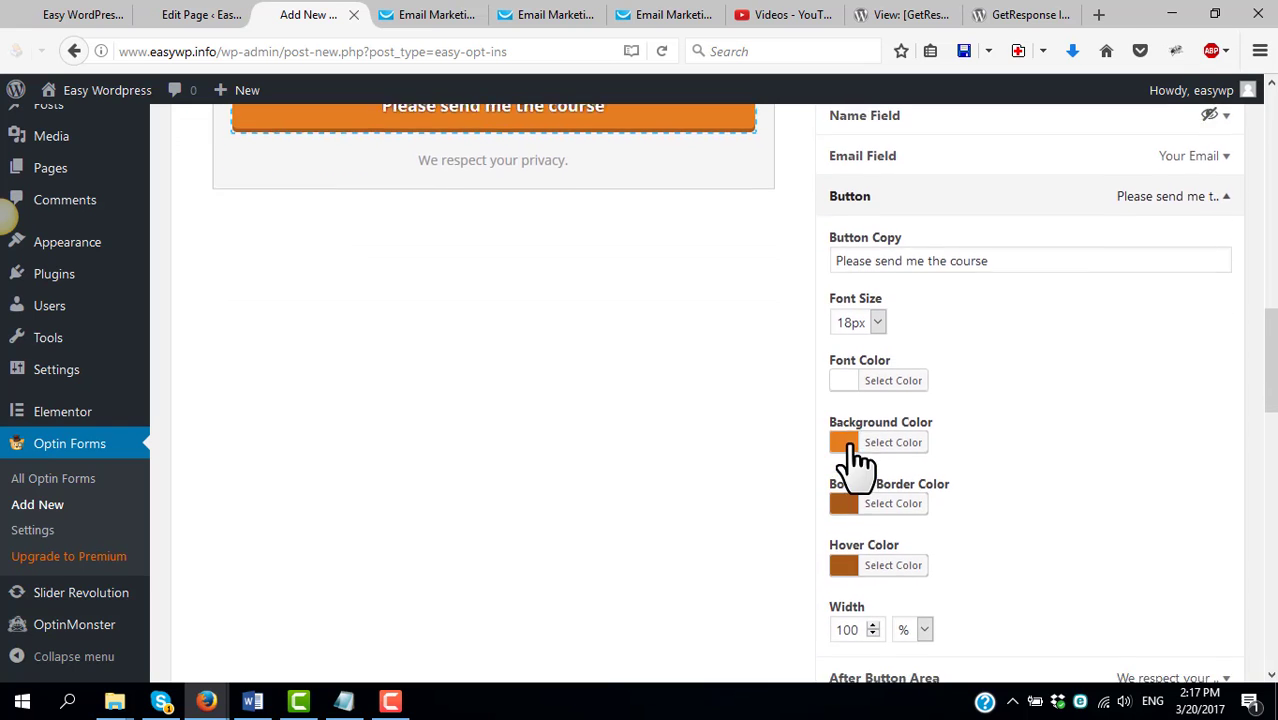
# Save the edited optin form and reload the live home page
pyautogui.scroll(-2, 870, 430)
pyautogui.scroll(8, 995, 305)
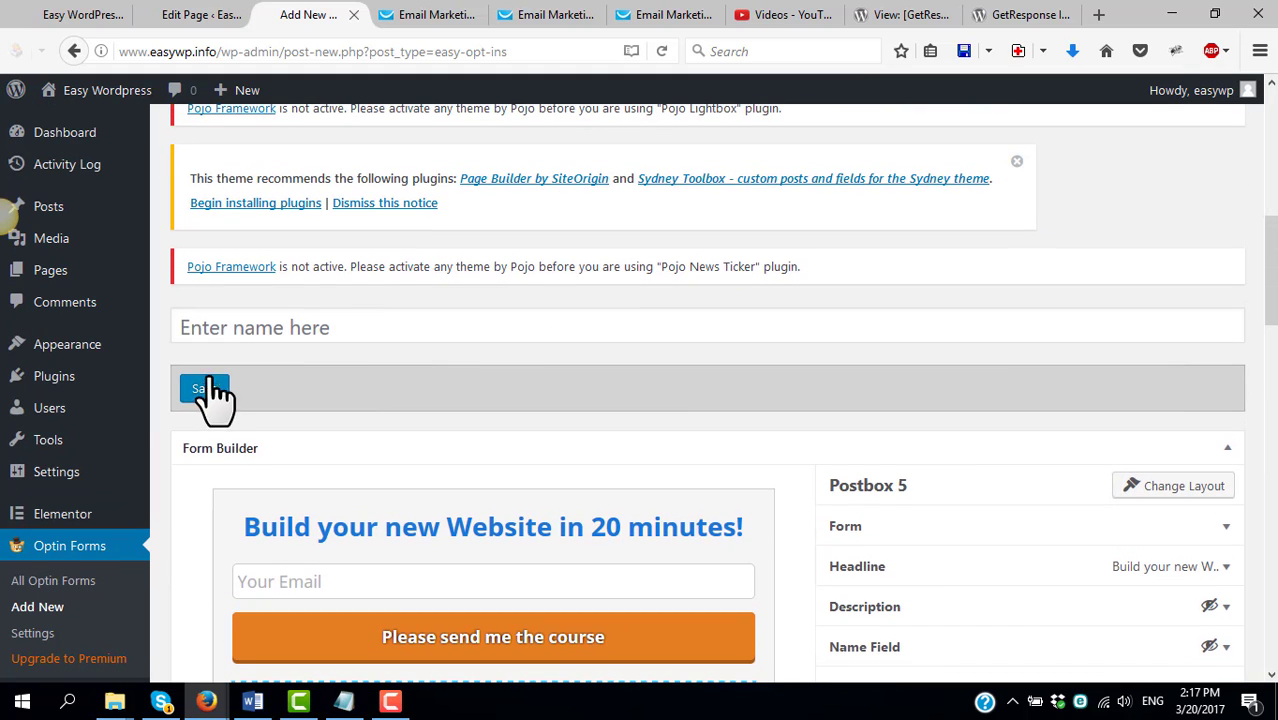
pyautogui.click(203, 390)
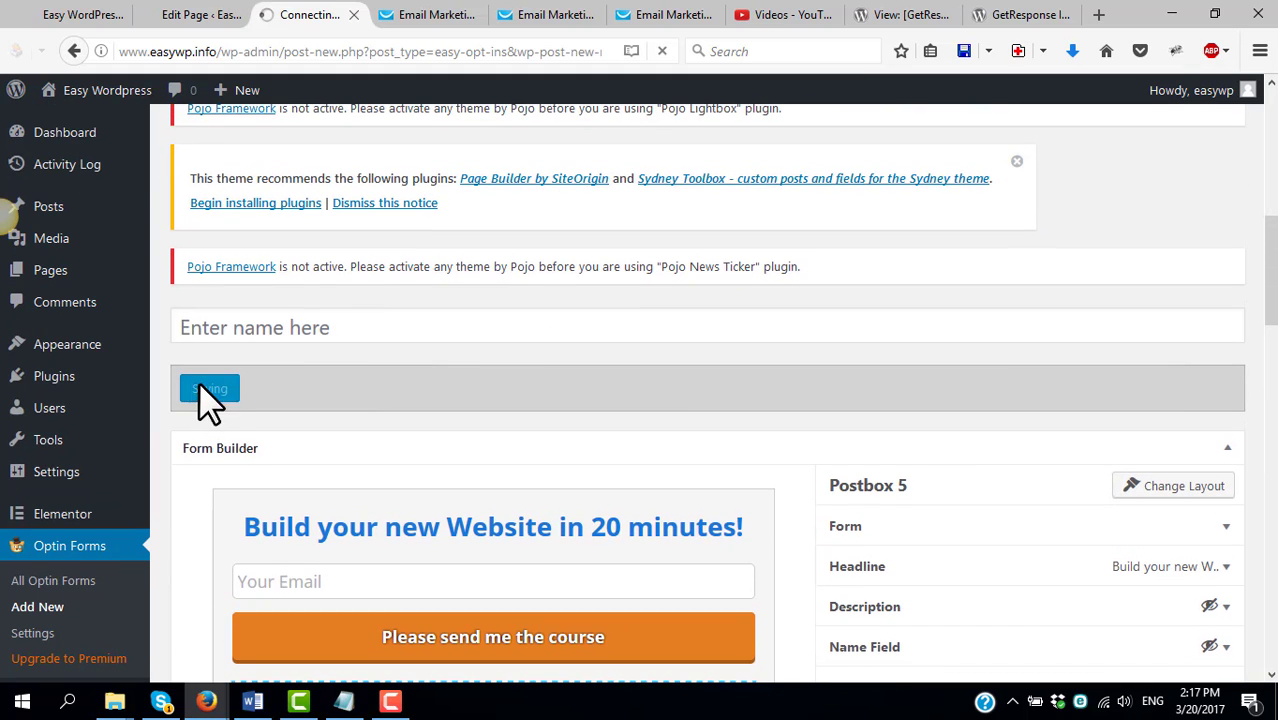
pyautogui.click(72, 18)
pyautogui.press('F5')
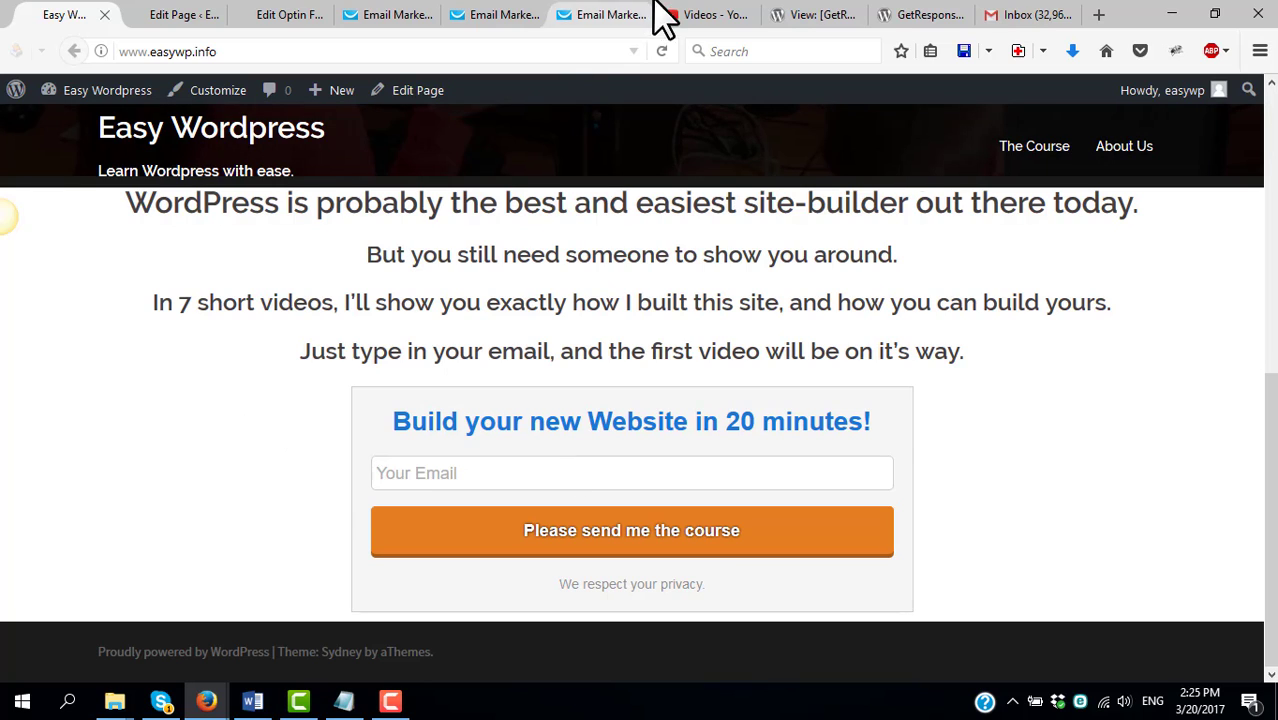
# Open the watch page of "Easy Wordpress Course - For Beginners" from the YouTube video manager, copy its URL and pause the video
pyautogui.click(706, 14)
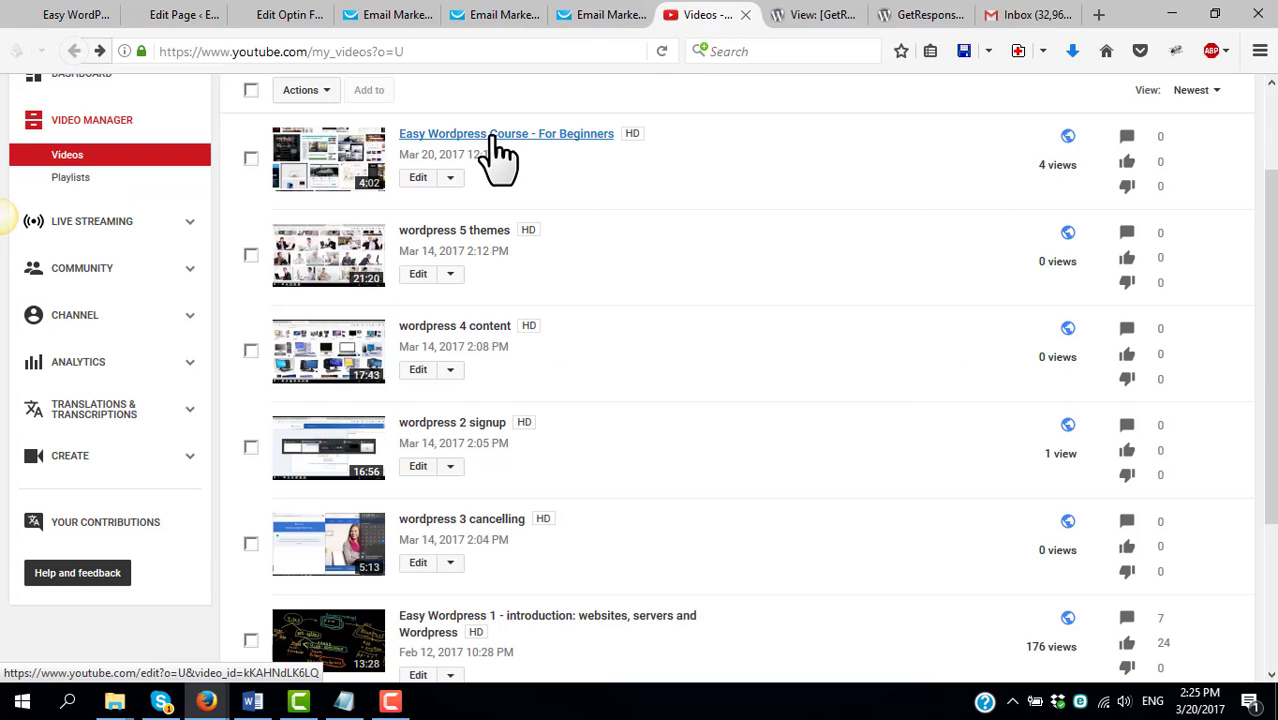
pyautogui.middleClick(531, 136)
pyautogui.click(740, 14)
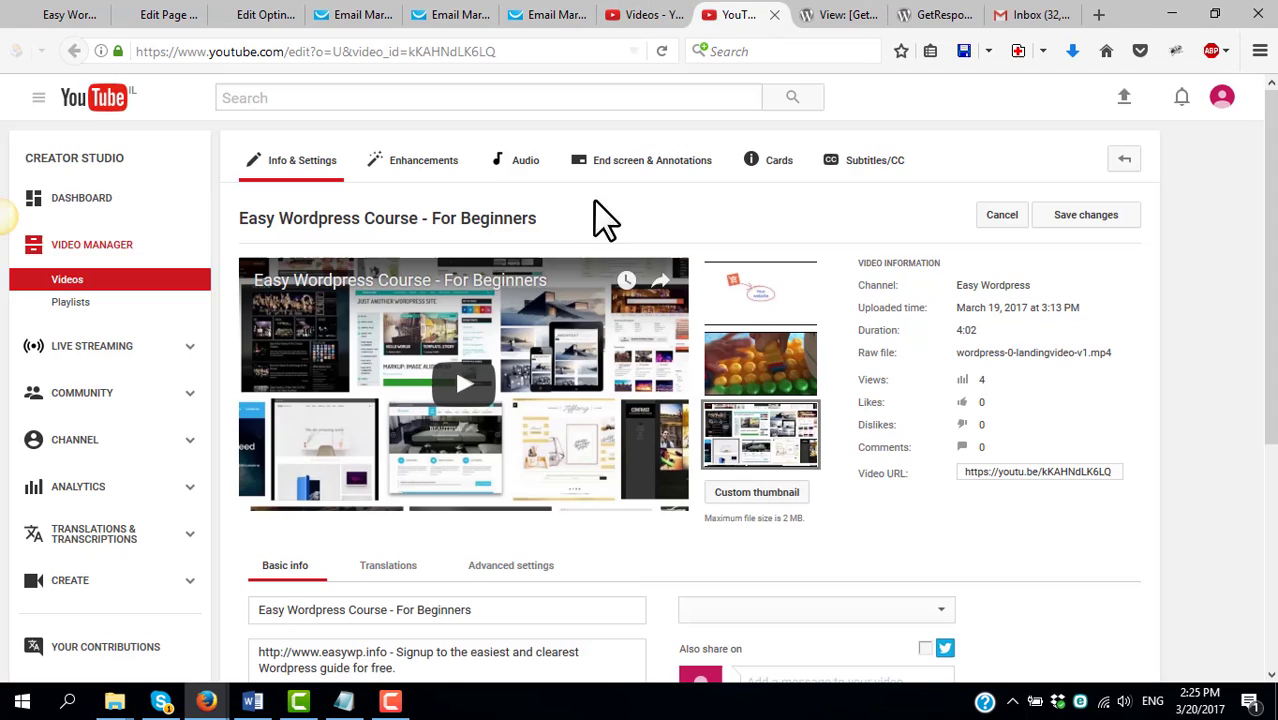
pyautogui.click(393, 222)
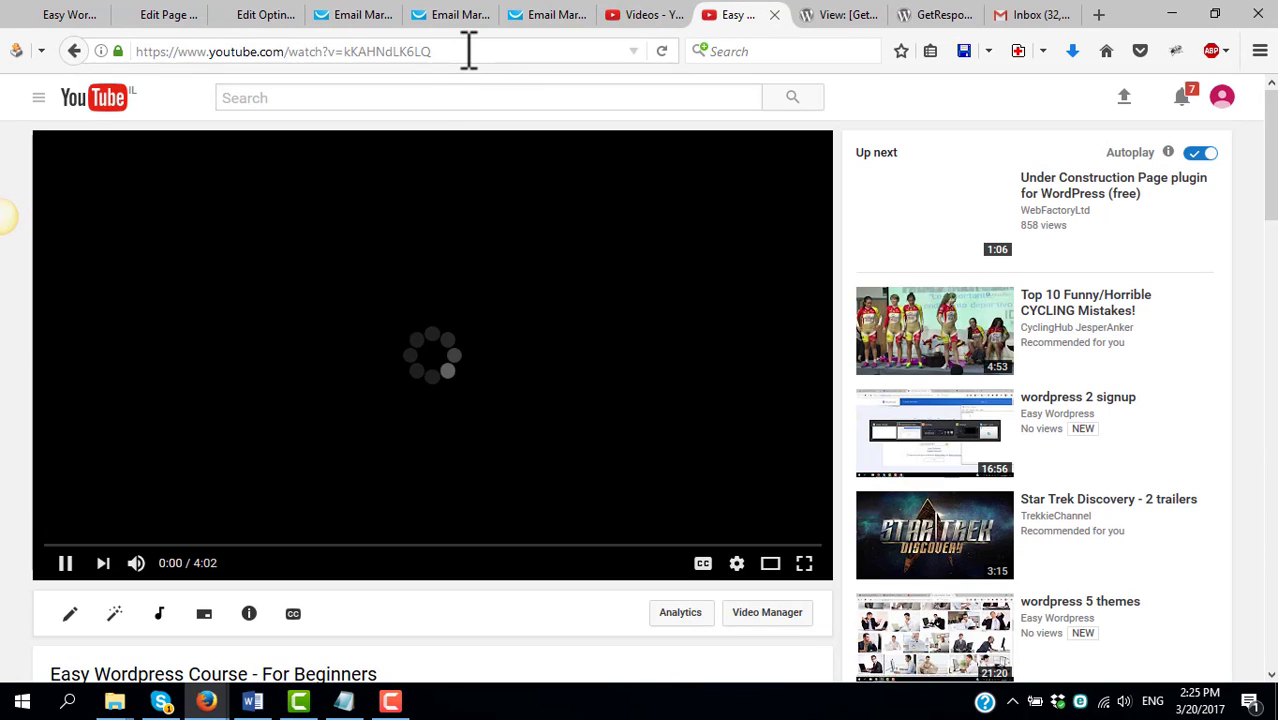
pyautogui.click(468, 50)
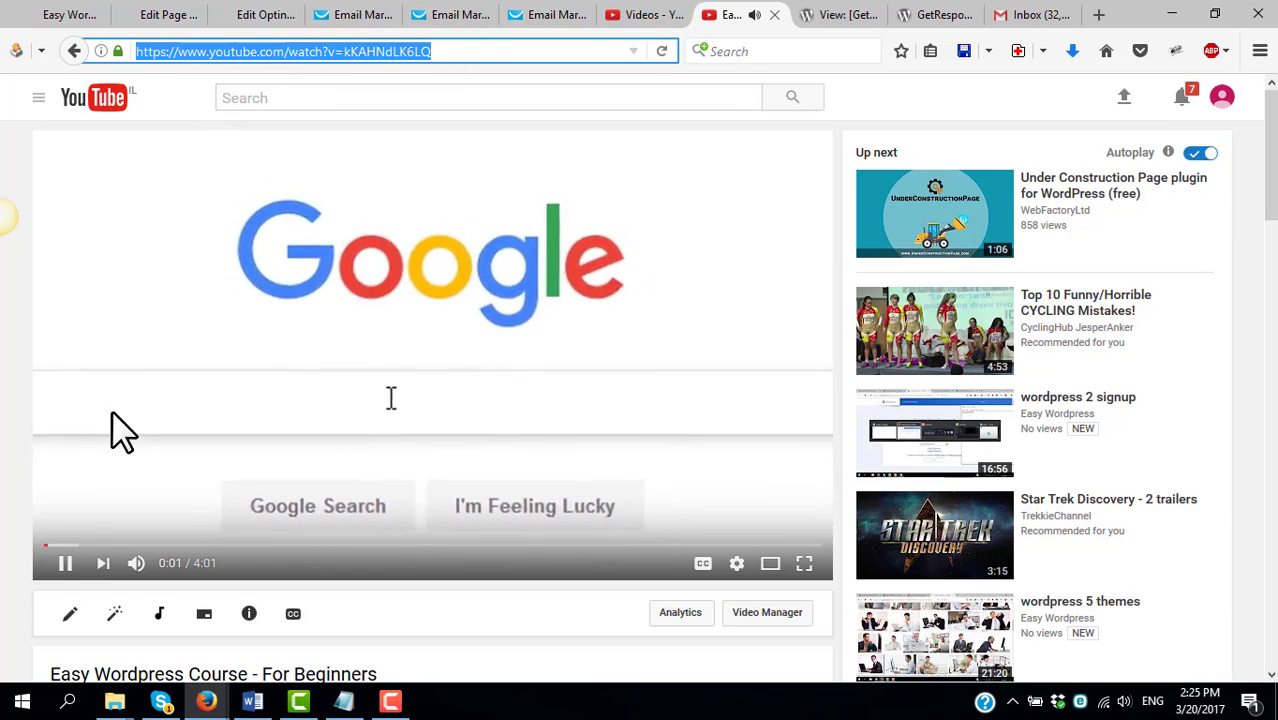
pyautogui.click(64, 563)
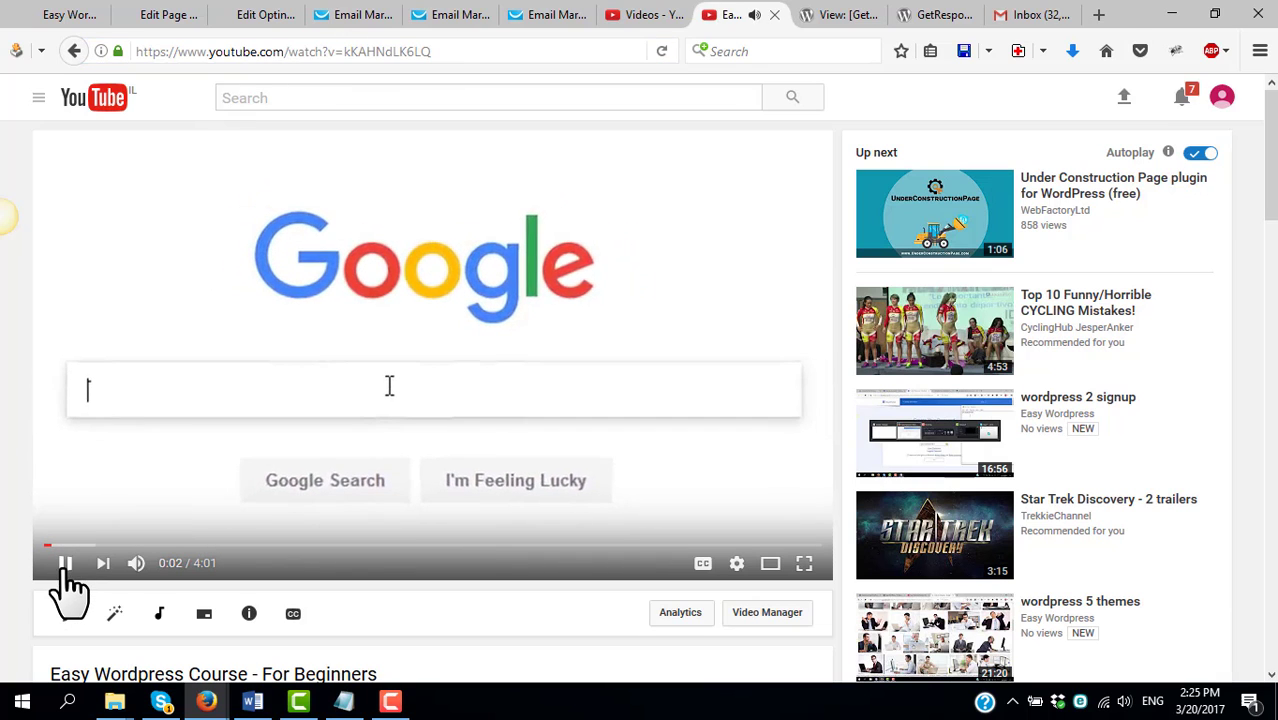
# Embed the copied YouTube video below the optin shortcode on the Home page and delete the blank line above the shortcode
pyautogui.click(165, 18)
pyautogui.click(412, 527)
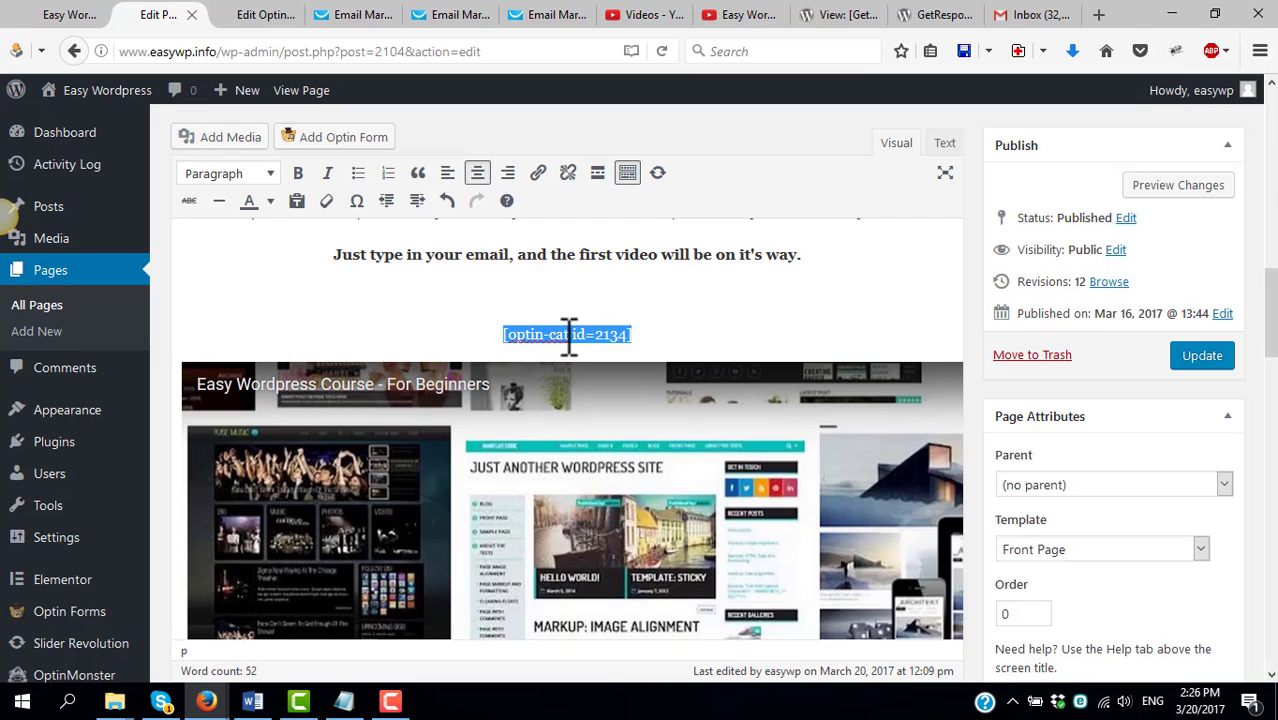
pyautogui.click(500, 287)
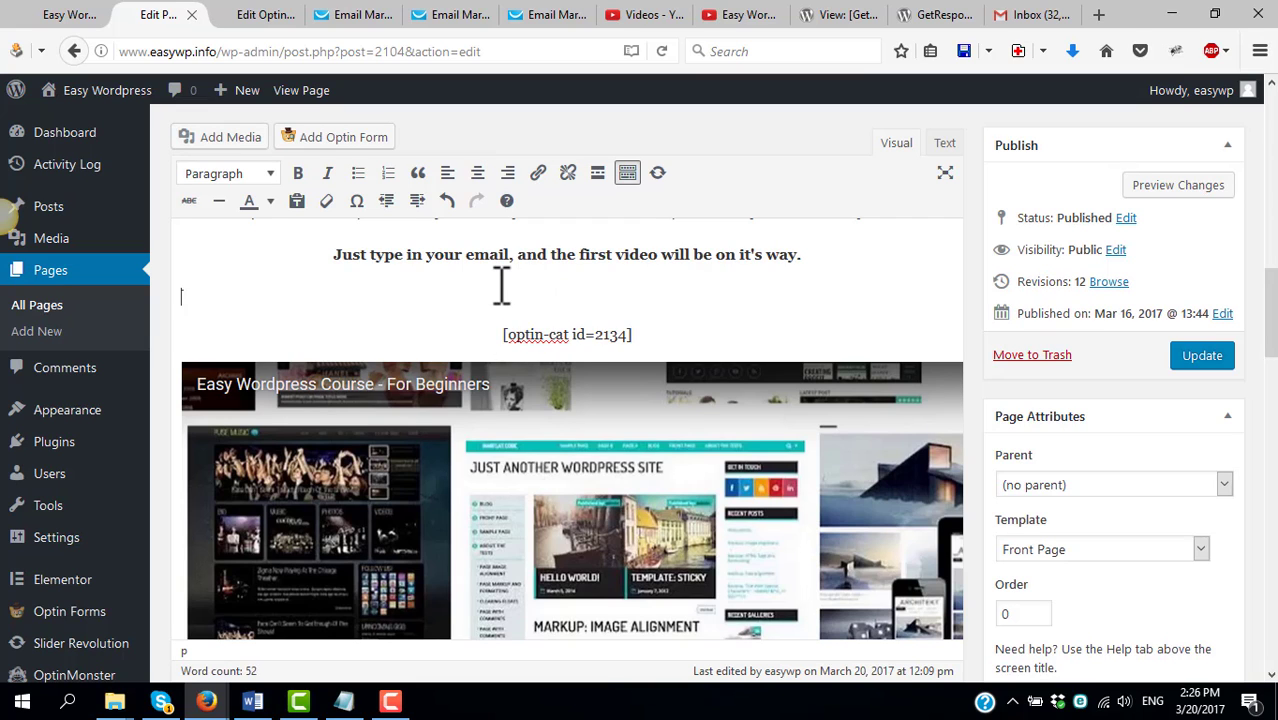
pyautogui.press('BackSpace')
# Add a second [optin-cat id=2134] shortcode centered below the embedded video and update the page
pyautogui.scroll(-10, 522, 342)
pyautogui.scroll(-1, 522, 342)
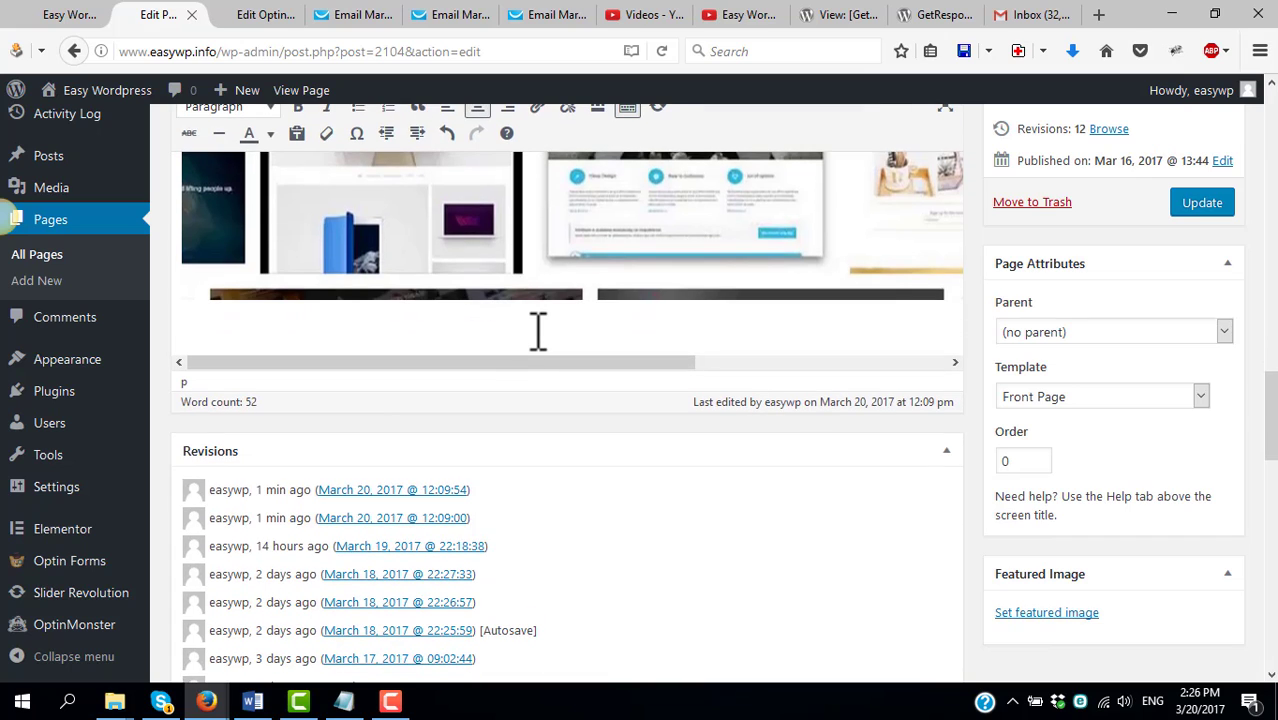
pyautogui.write('[optin-cat id=2134]')
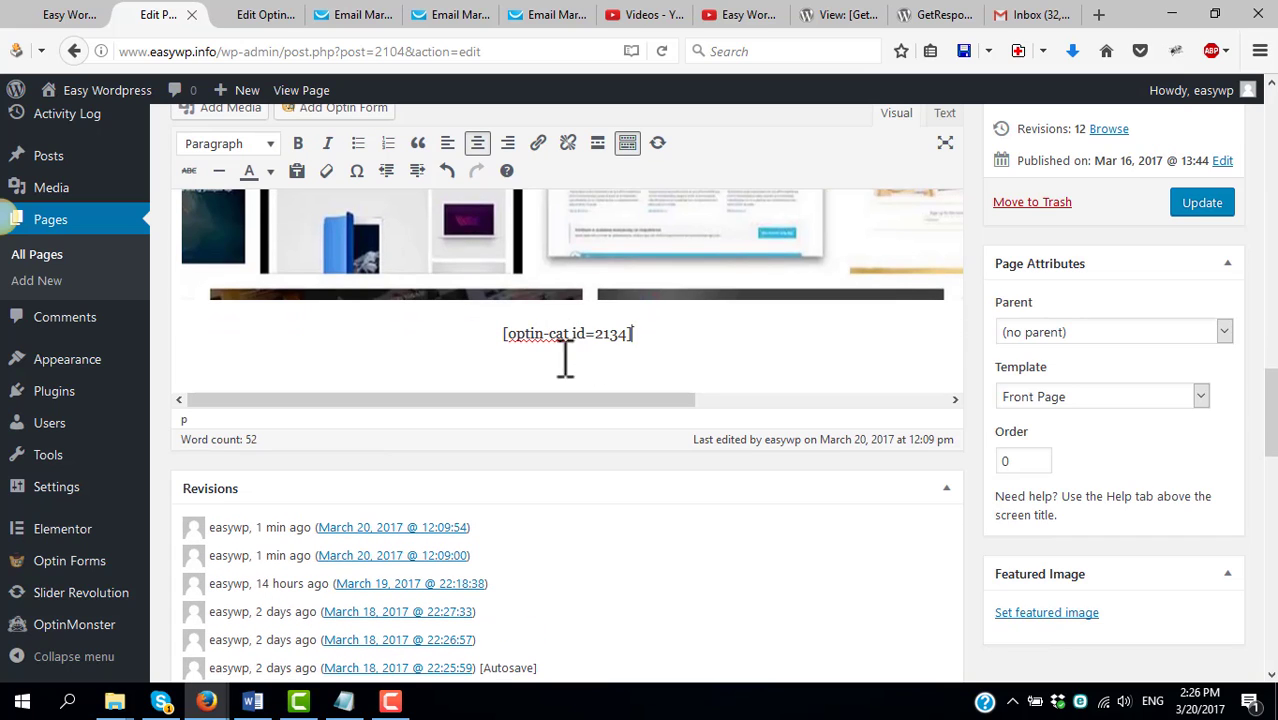
pyautogui.click(1203, 205)
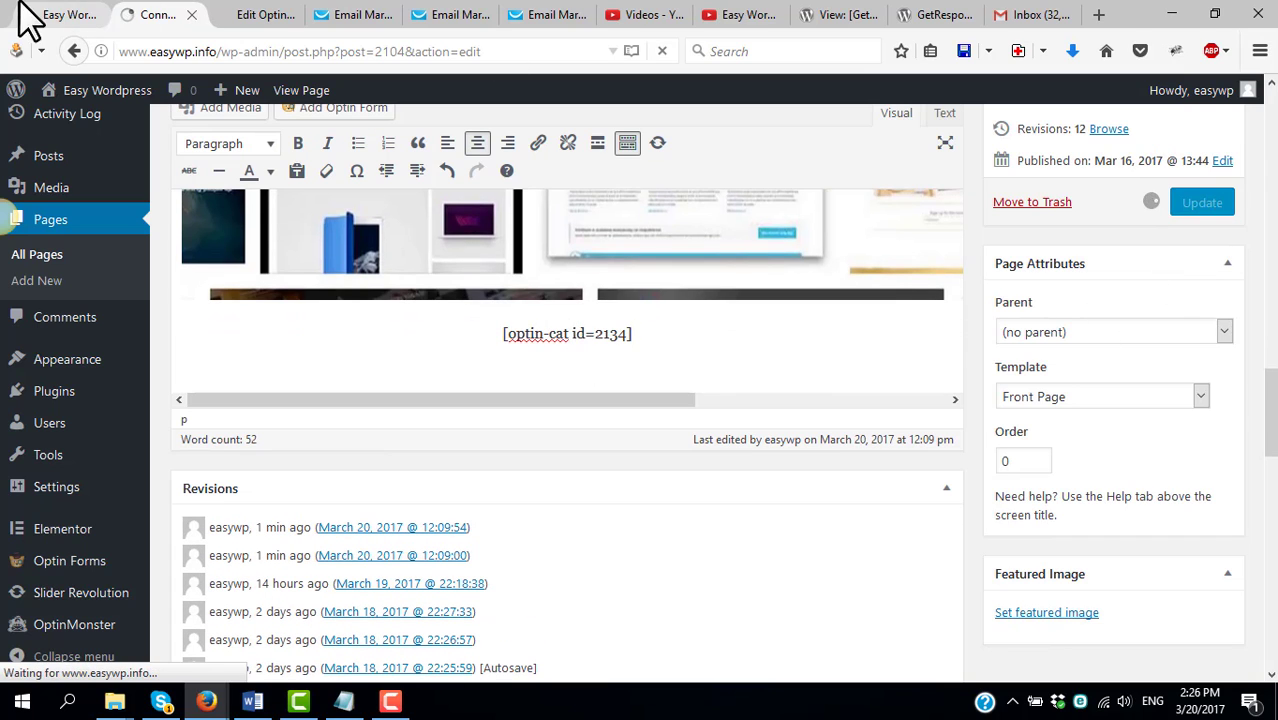
# Reload the live home page and examine the optin forms above and below the embedded video
pyautogui.click(60, 15)
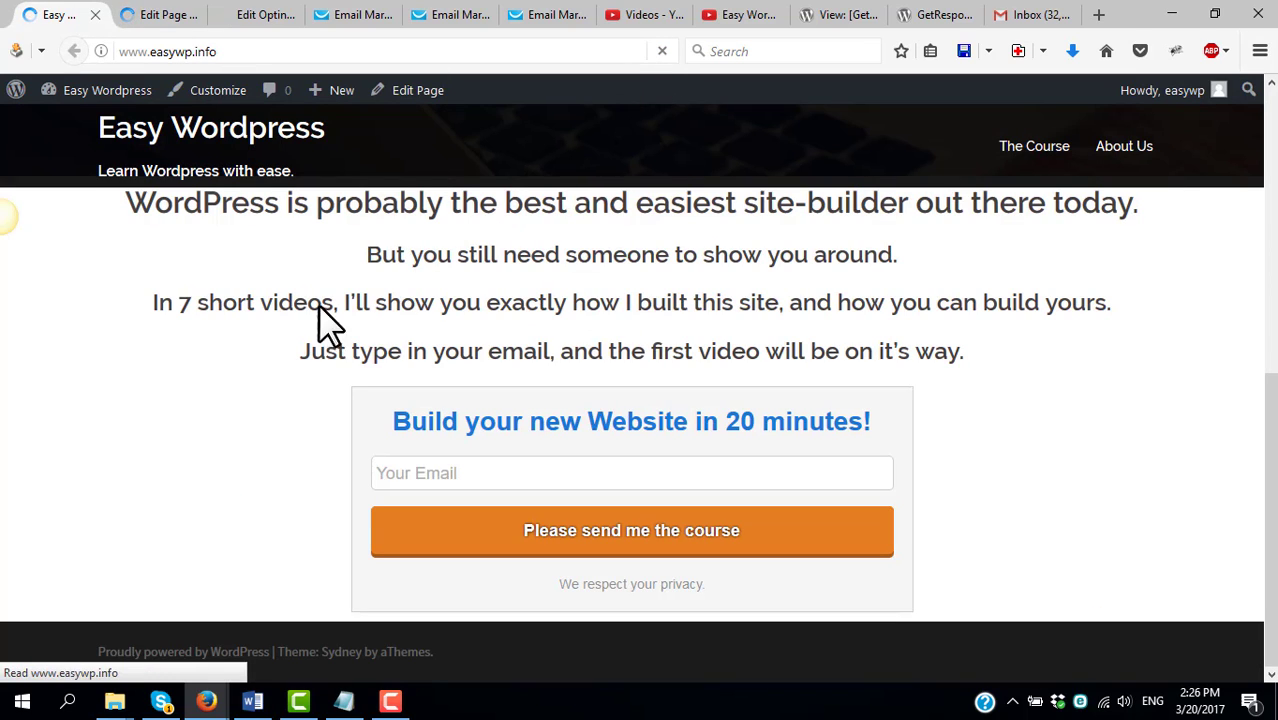
pyautogui.scroll(-5, 233, 430)
pyautogui.scroll(7, 300, 420)
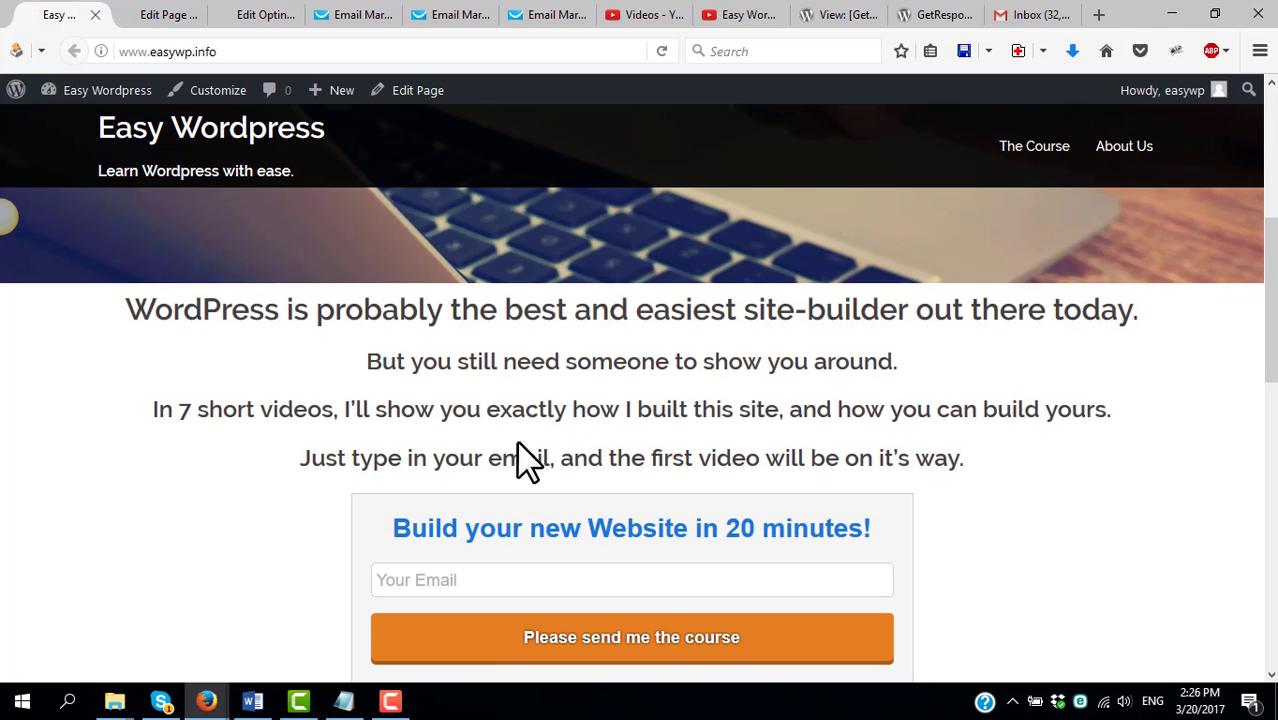
pyautogui.scroll(-7, 516, 450)
pyautogui.scroll(-5, 516, 480)
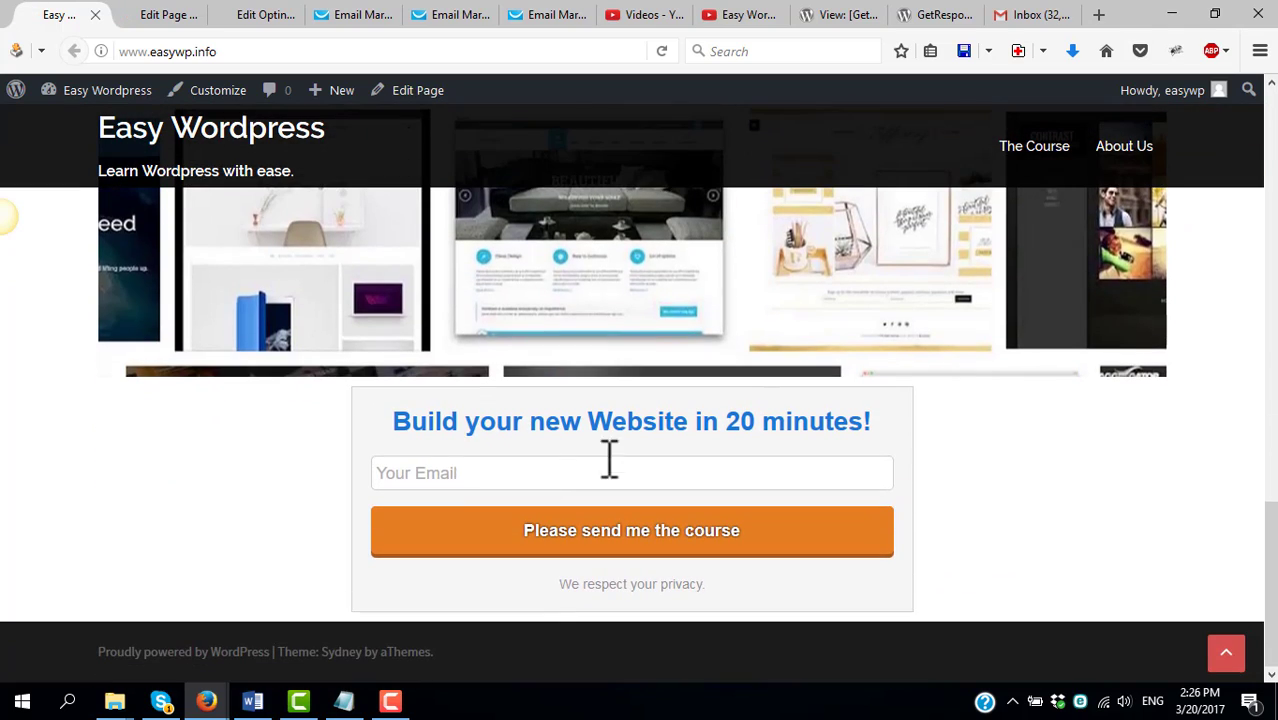
pyautogui.scroll(6, 420, 455)
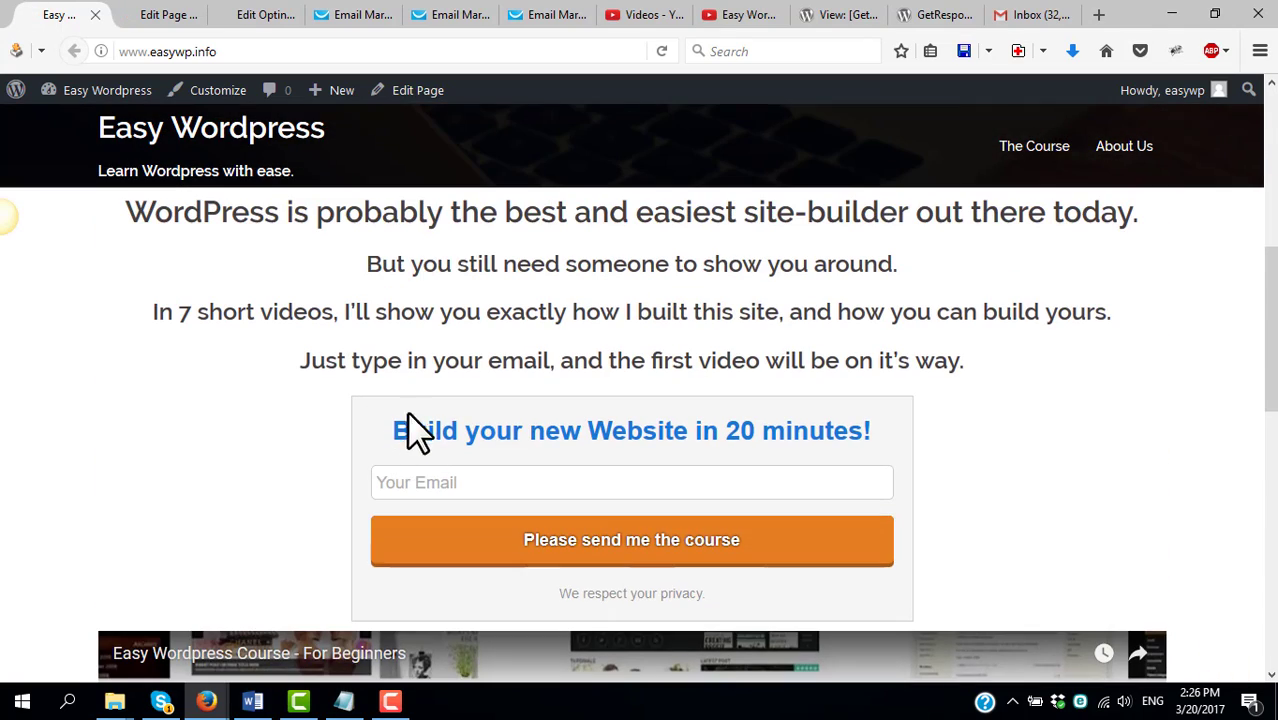
pyautogui.scroll(-8, 230, 445)
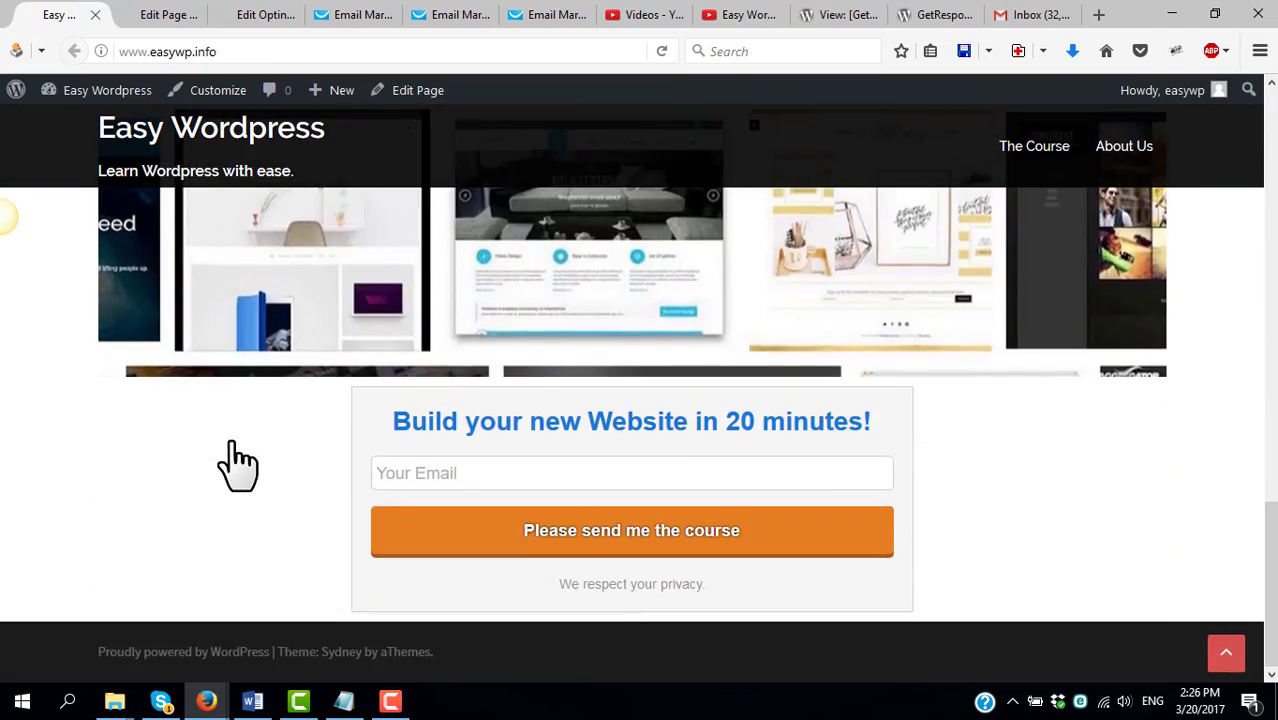
# Delete the [optin-cat id=2134] shortcode and its blank line above the embedded video on the Home page, and update the page
pyautogui.scroll(6, 237, 462)
pyautogui.click(170, 15)
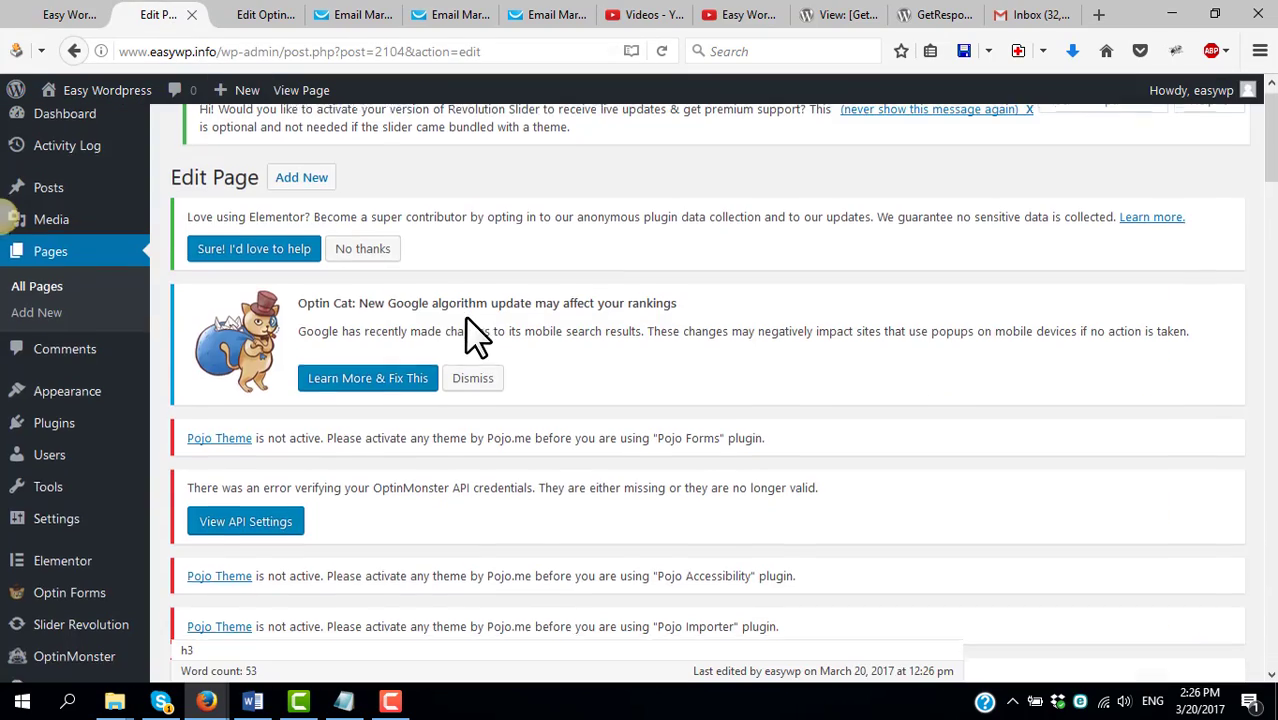
pyautogui.scroll(-5, 470, 335)
pyautogui.scroll(-10, 470, 335)
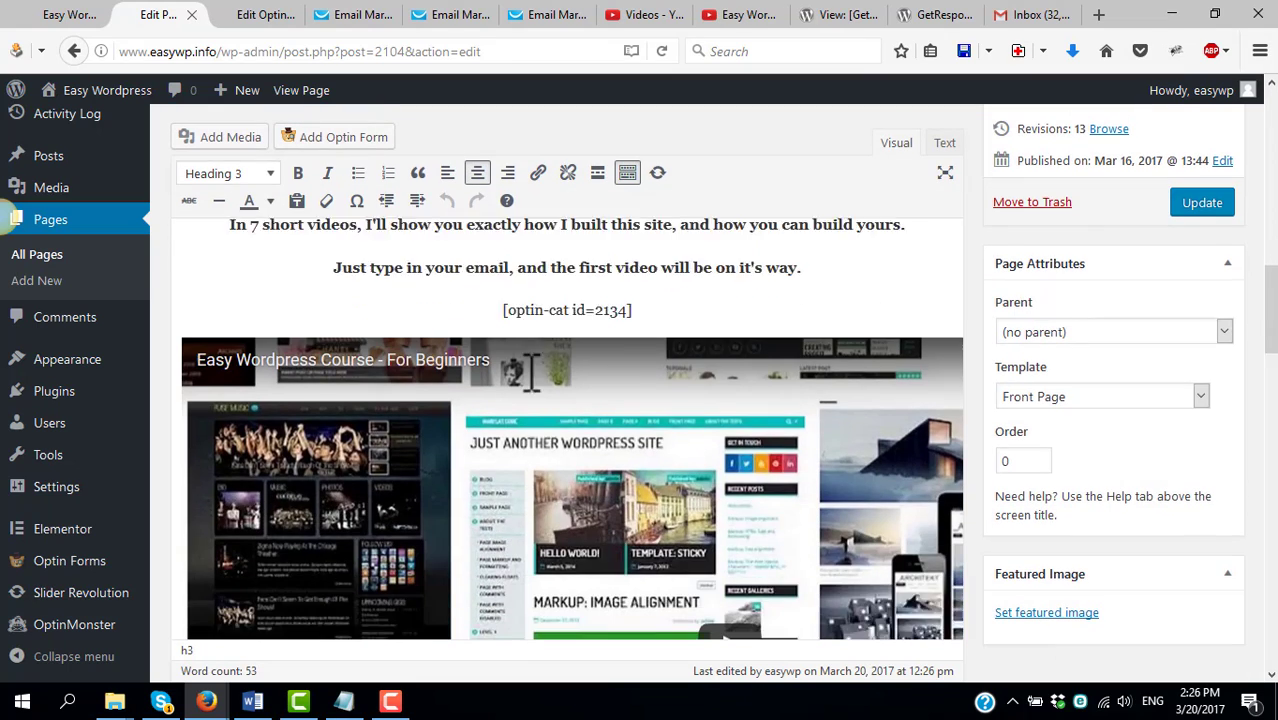
pyautogui.scroll(2, 551, 250)
pyautogui.click(560, 325)
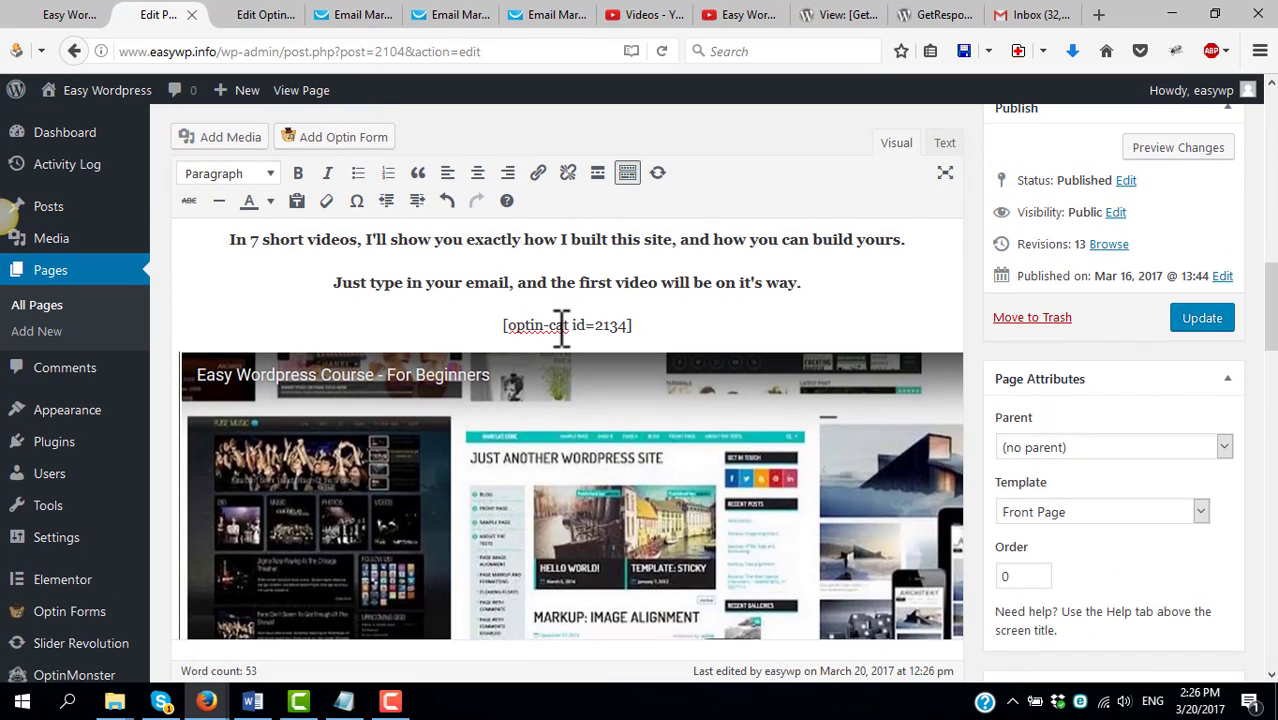
pyautogui.doubleClick(560, 325)
pyautogui.tripleClick(561, 325)
pyautogui.press('BackSpace')
pyautogui.press('BackSpace')
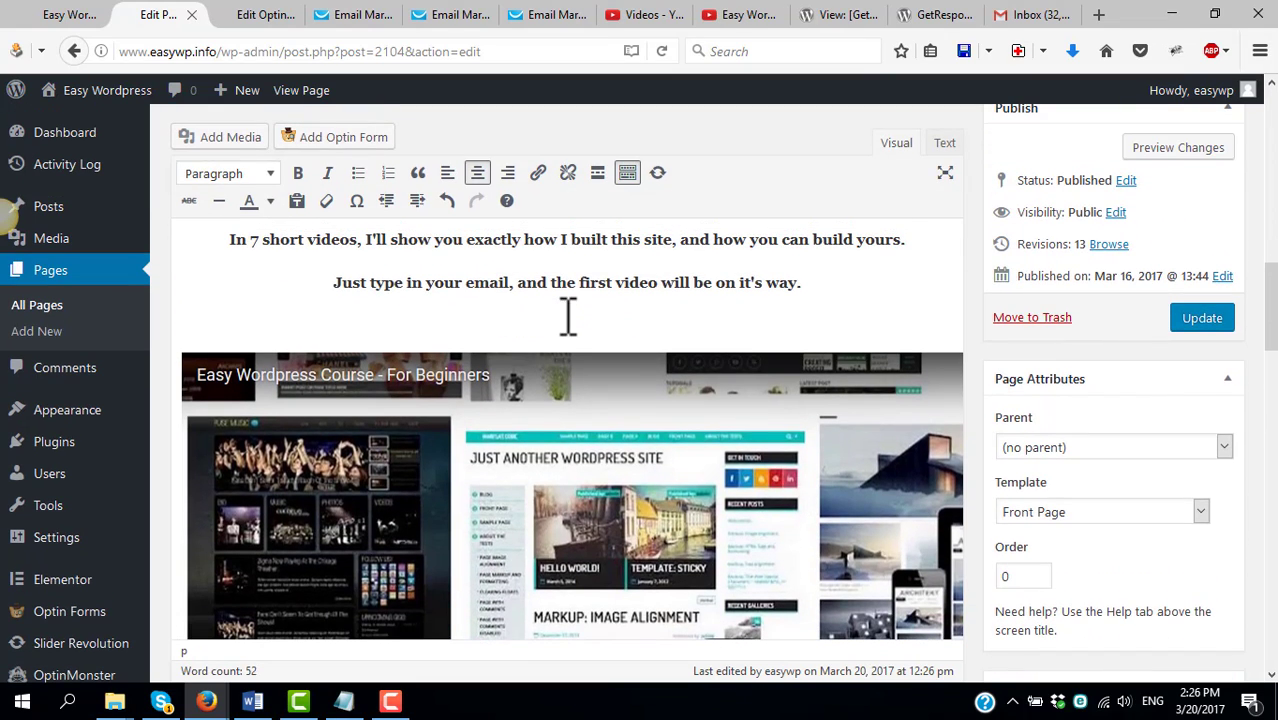
pyautogui.click(1195, 322)
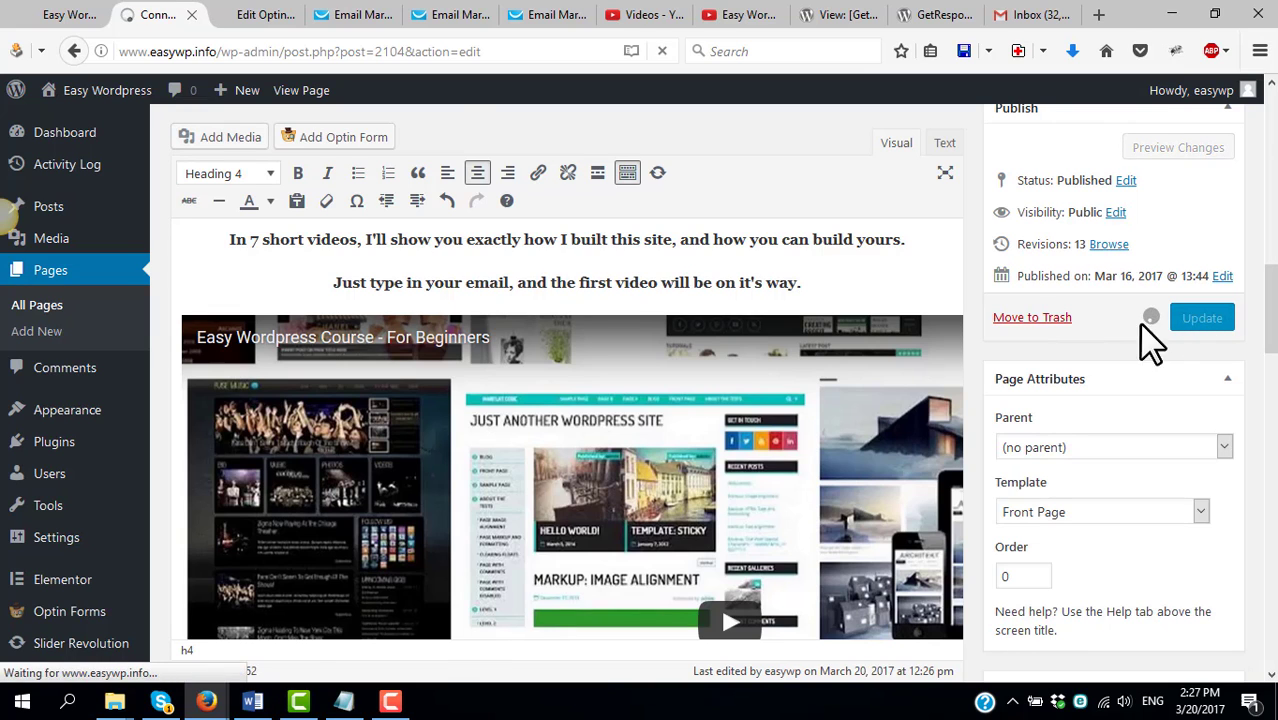
# Reload the live home page and examine the content above the video and the optin form below it
pyautogui.click(72, 18)
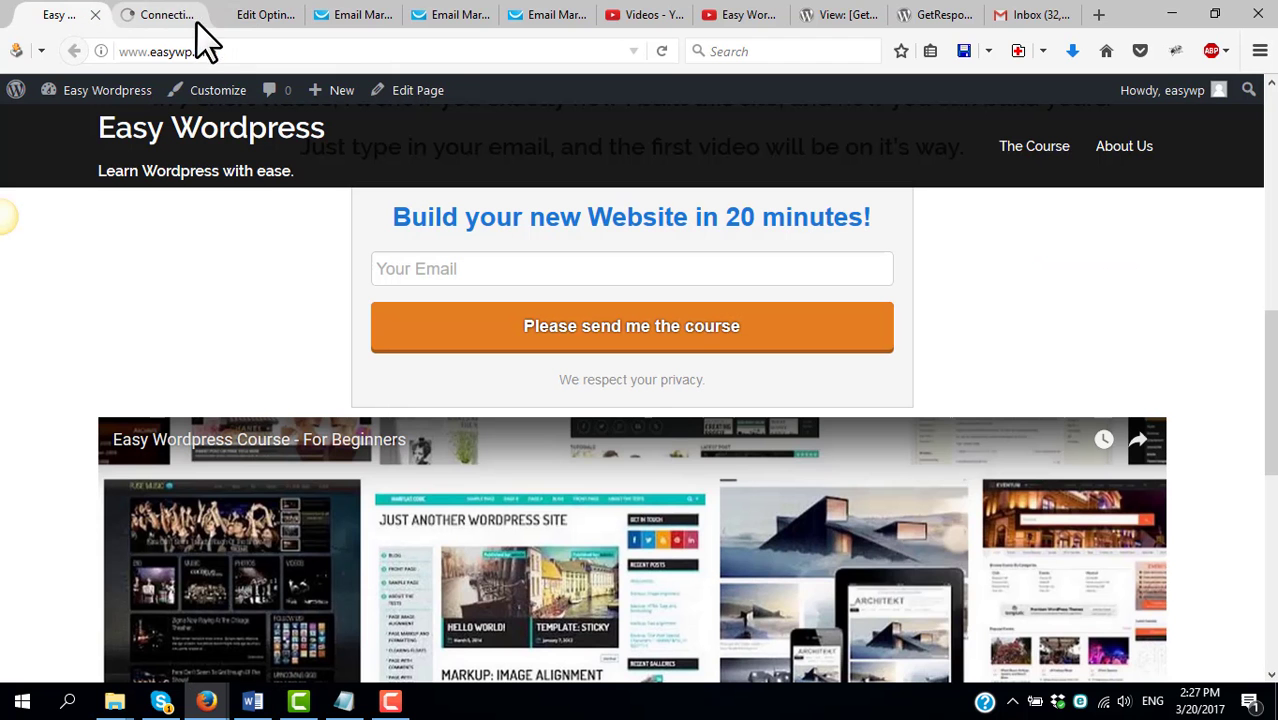
pyautogui.click(662, 50)
pyautogui.scroll(5, 160, 383)
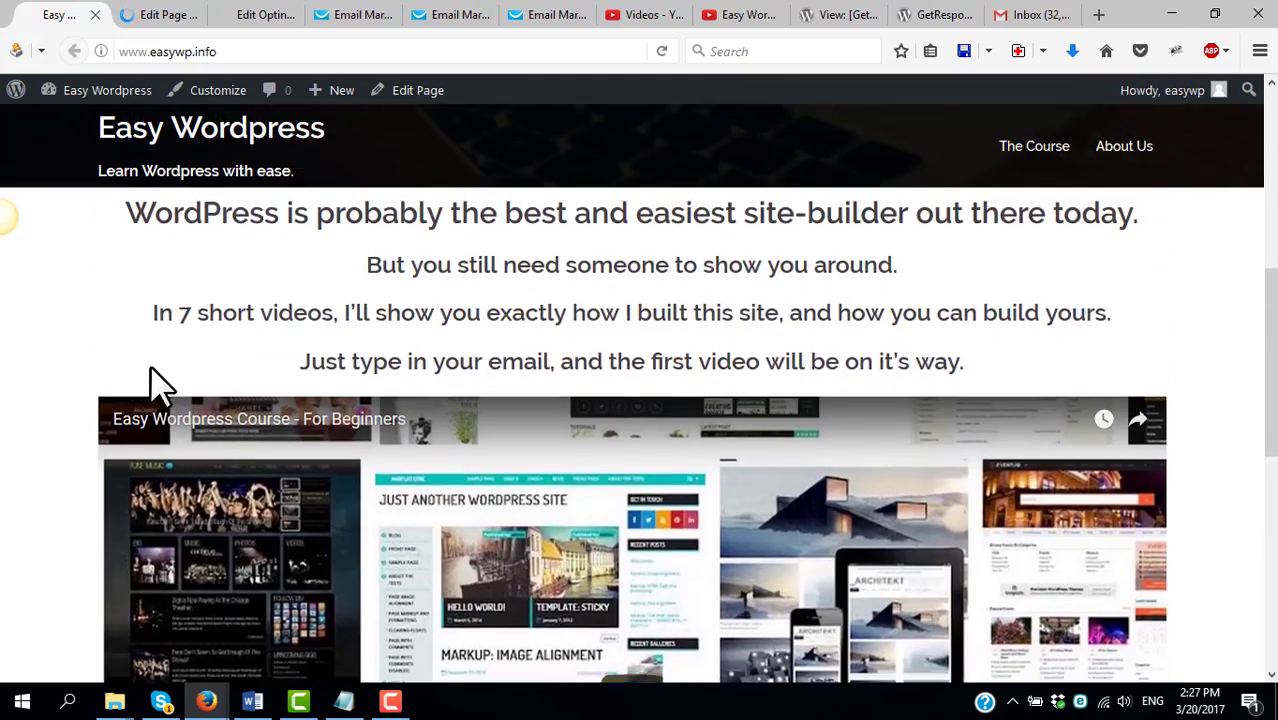
pyautogui.scroll(-10, 284, 375)
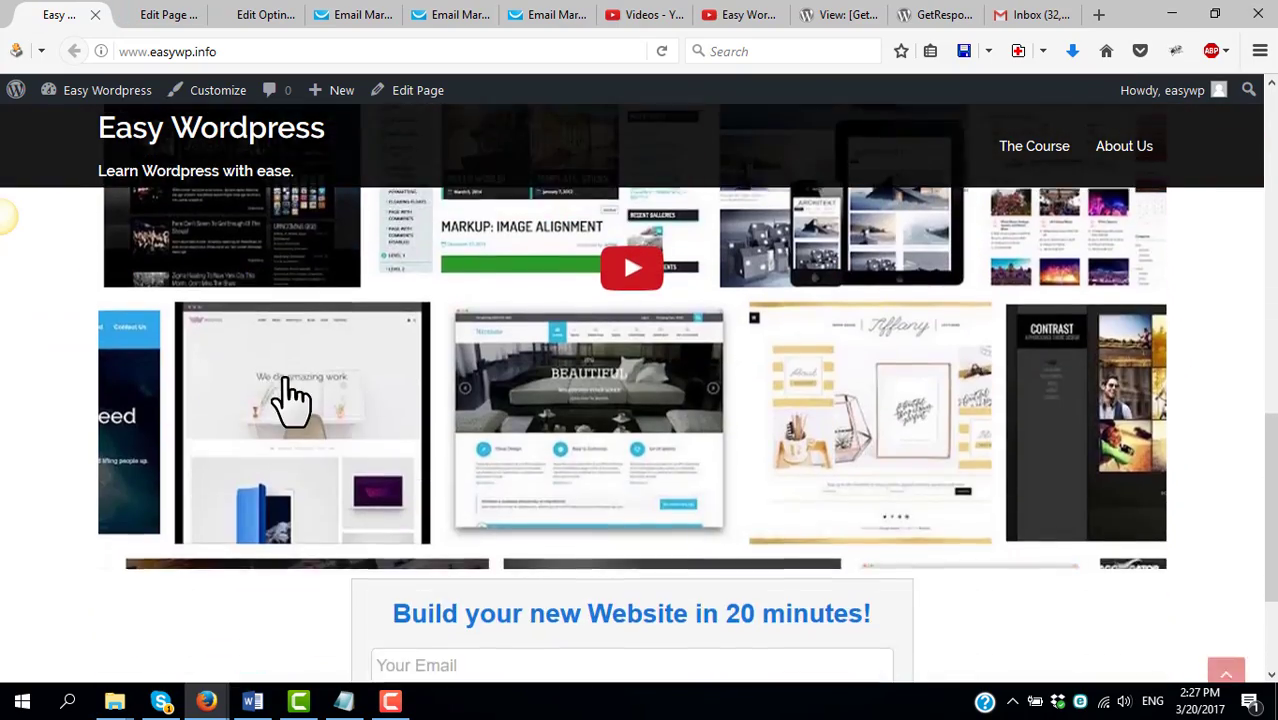
pyautogui.scroll(6, 237, 411)
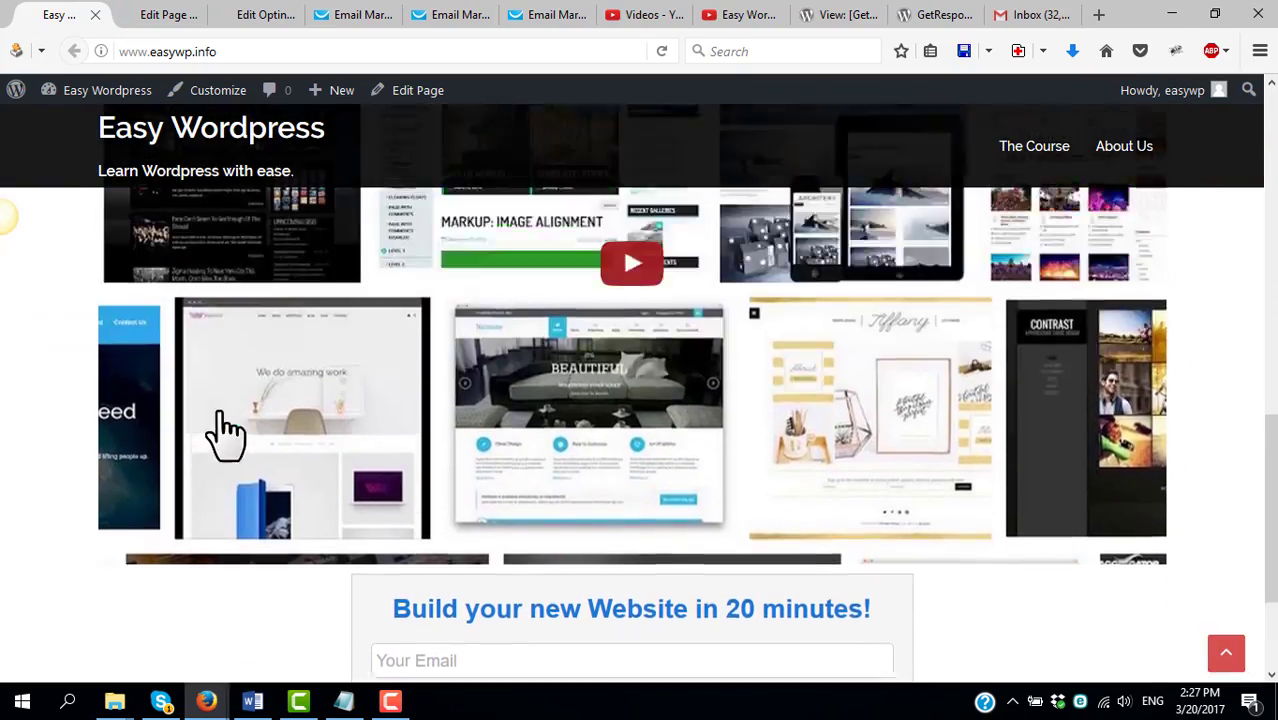
pyautogui.scroll(-6, 228, 425)
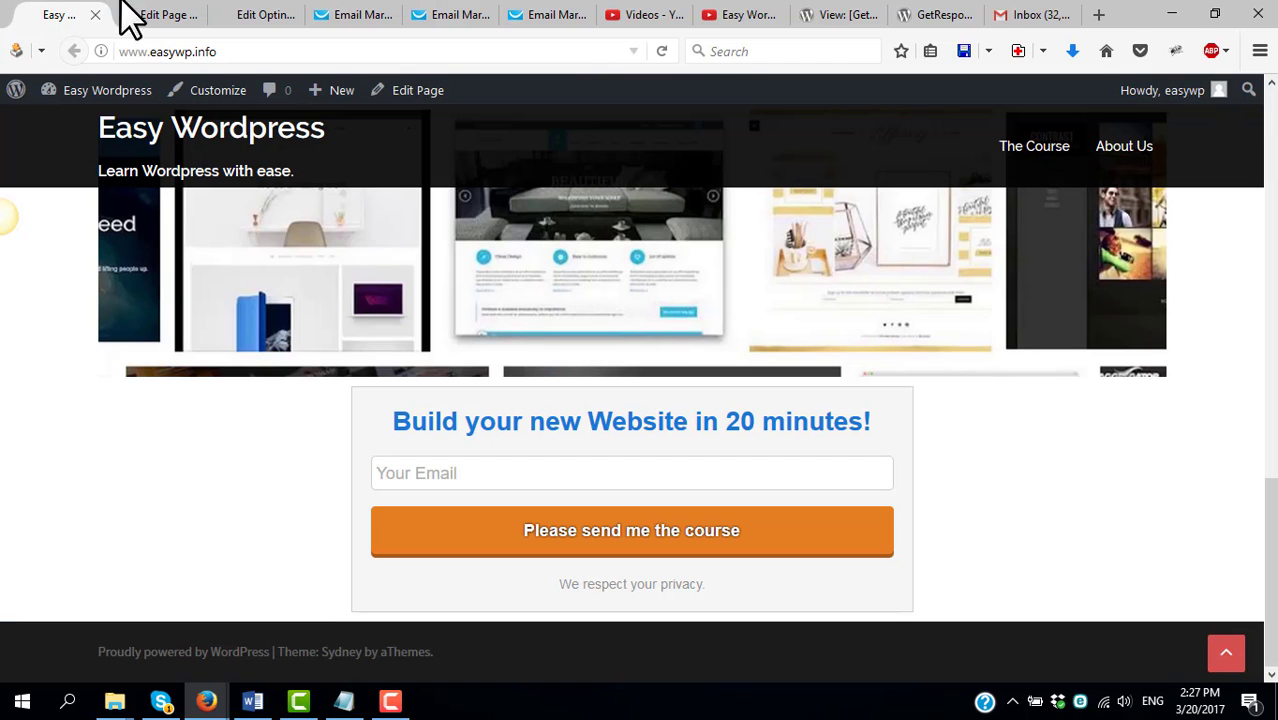
# Switch to GetResponse and start creating an autoresponder message
pyautogui.click(462, 15)
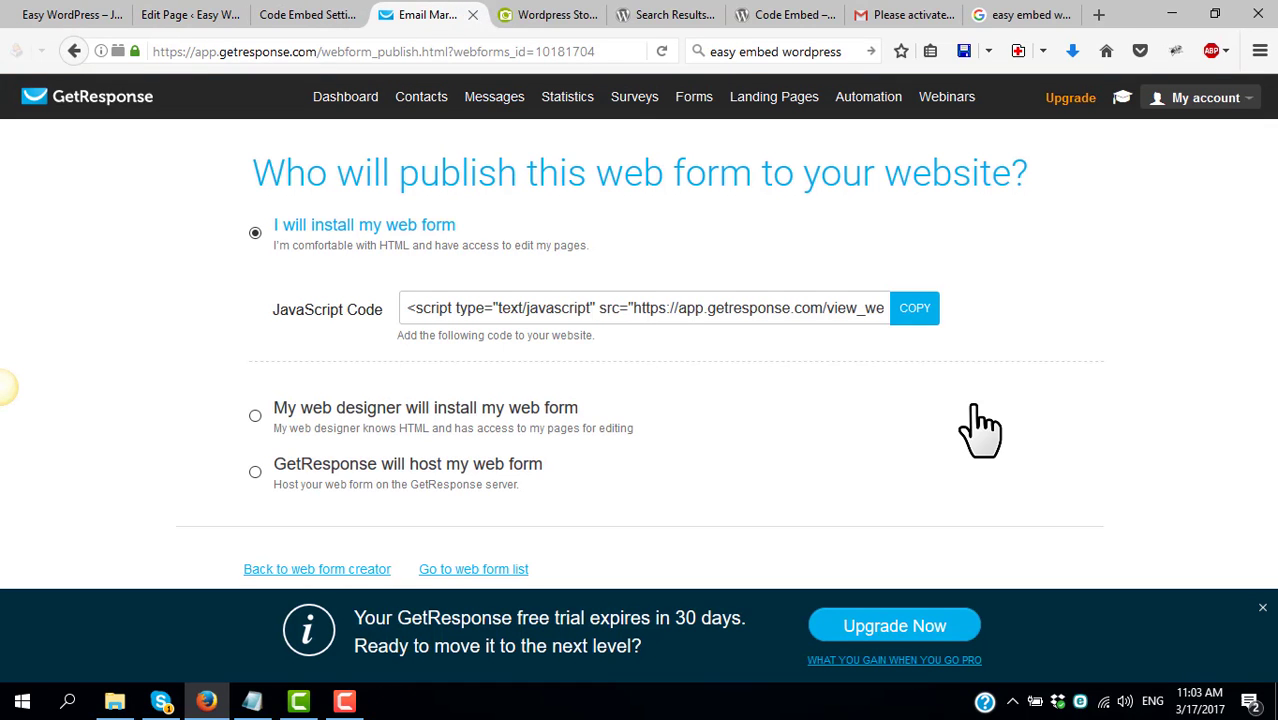
pyautogui.moveTo(497, 98)
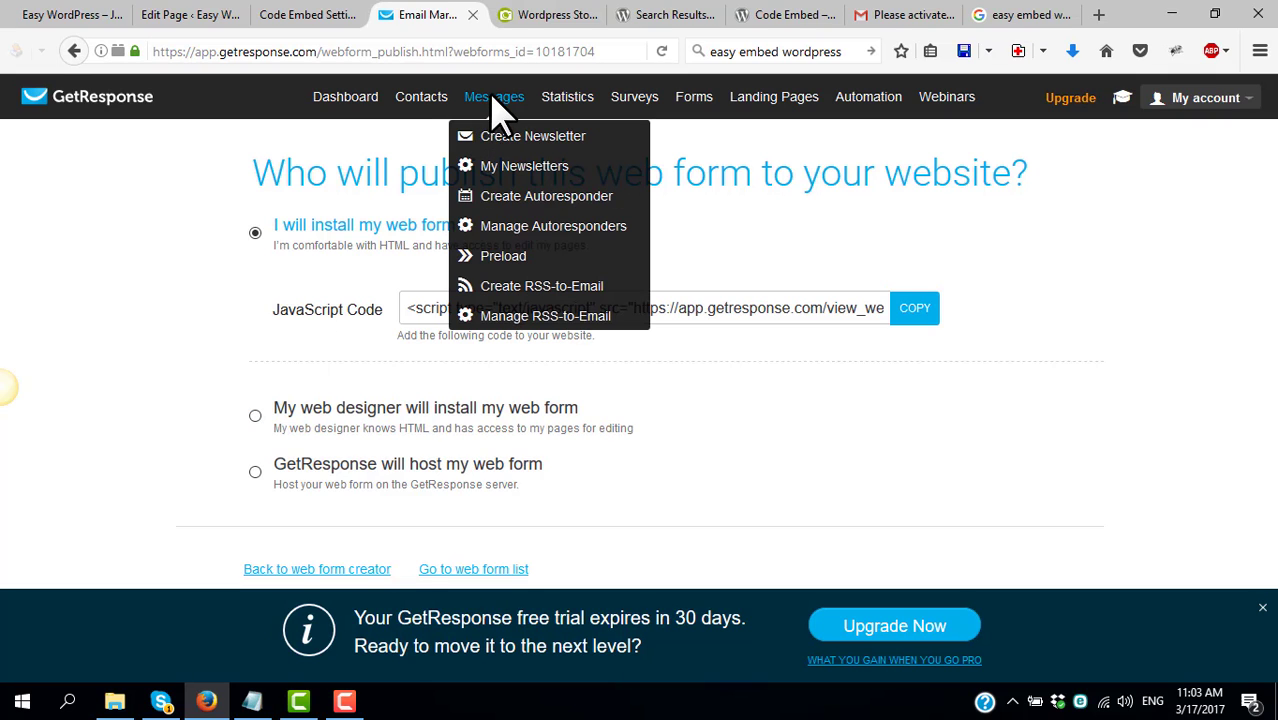
pyautogui.click(531, 198)
pyautogui.scroll(2, 913, 342)
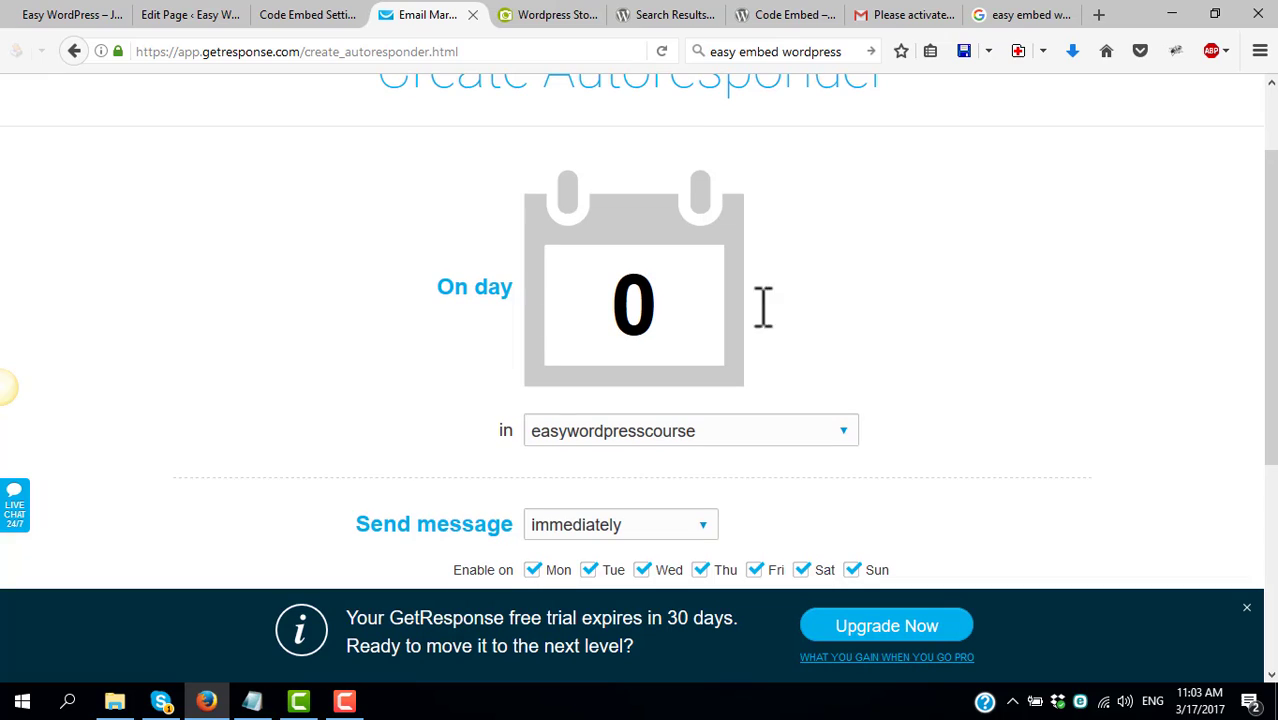
# Keep the autoresponder on day 0 of the easywordpresscourse campaign, sent immediately on all weekdays, and start a new email for it
pyautogui.click(661, 304)
pyautogui.click(836, 331)
pyautogui.click(665, 310)
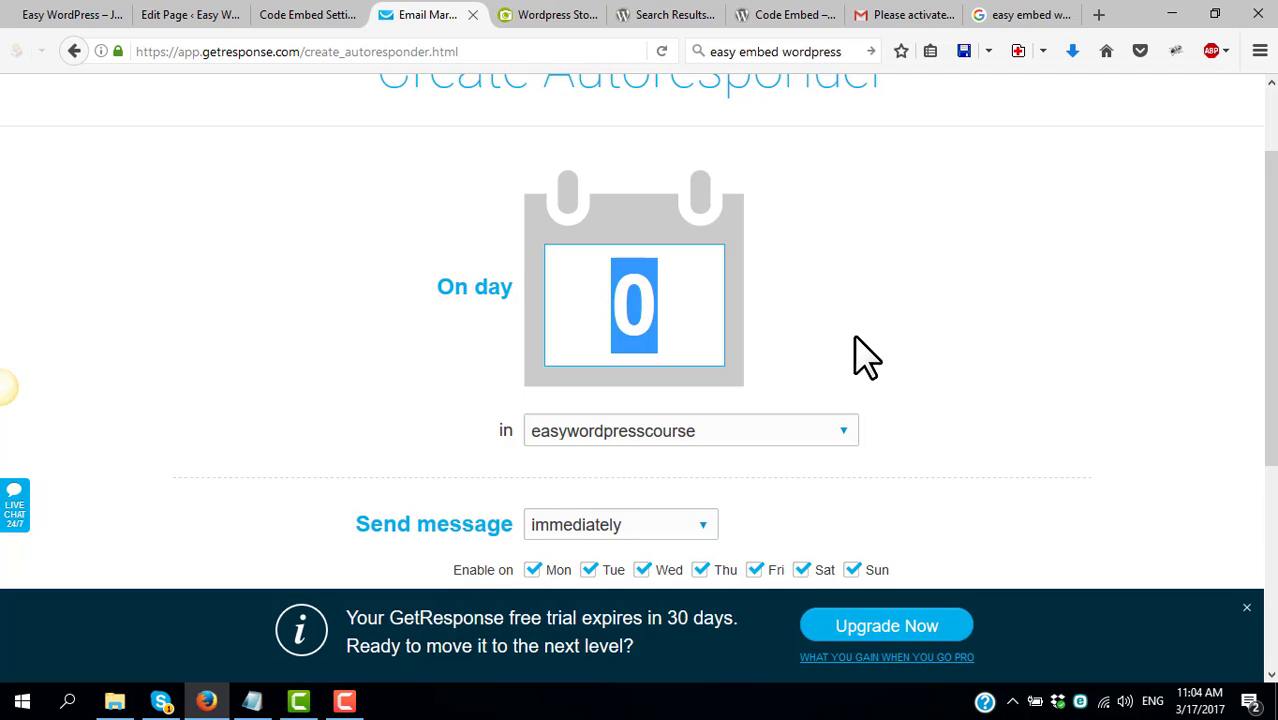
pyautogui.scroll(-3, 856, 357)
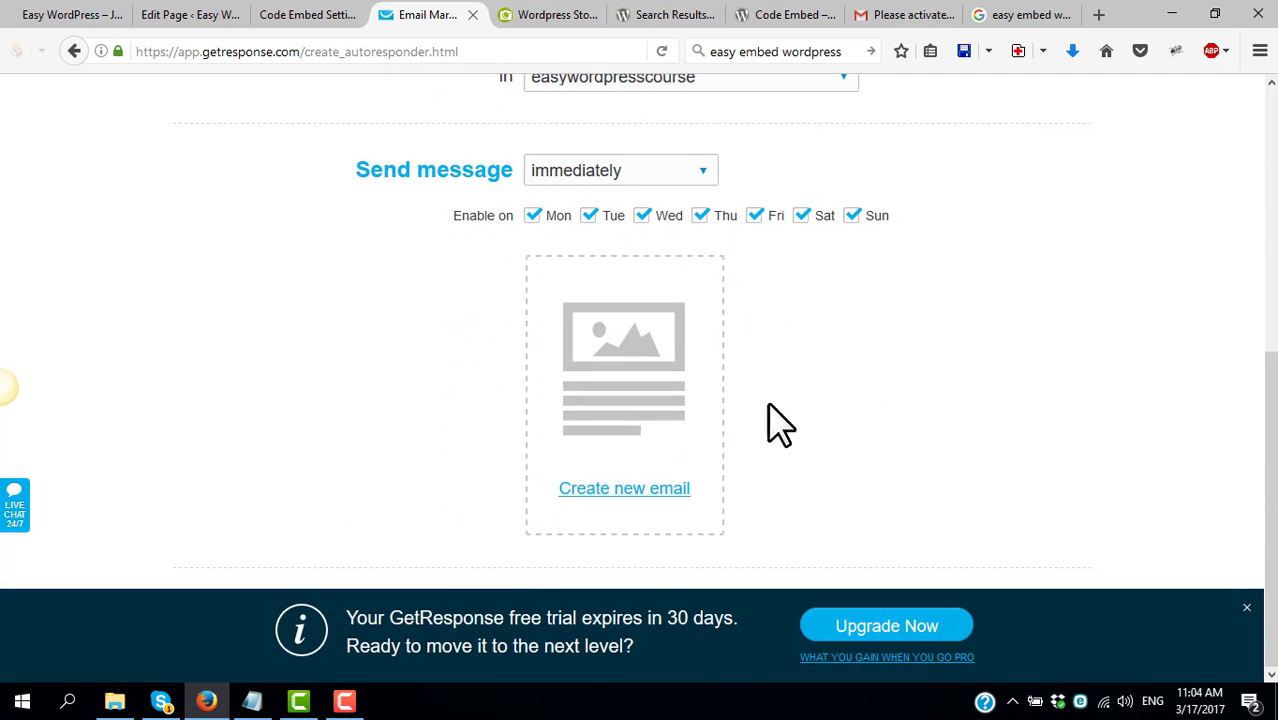
pyautogui.scroll(4, 790, 480)
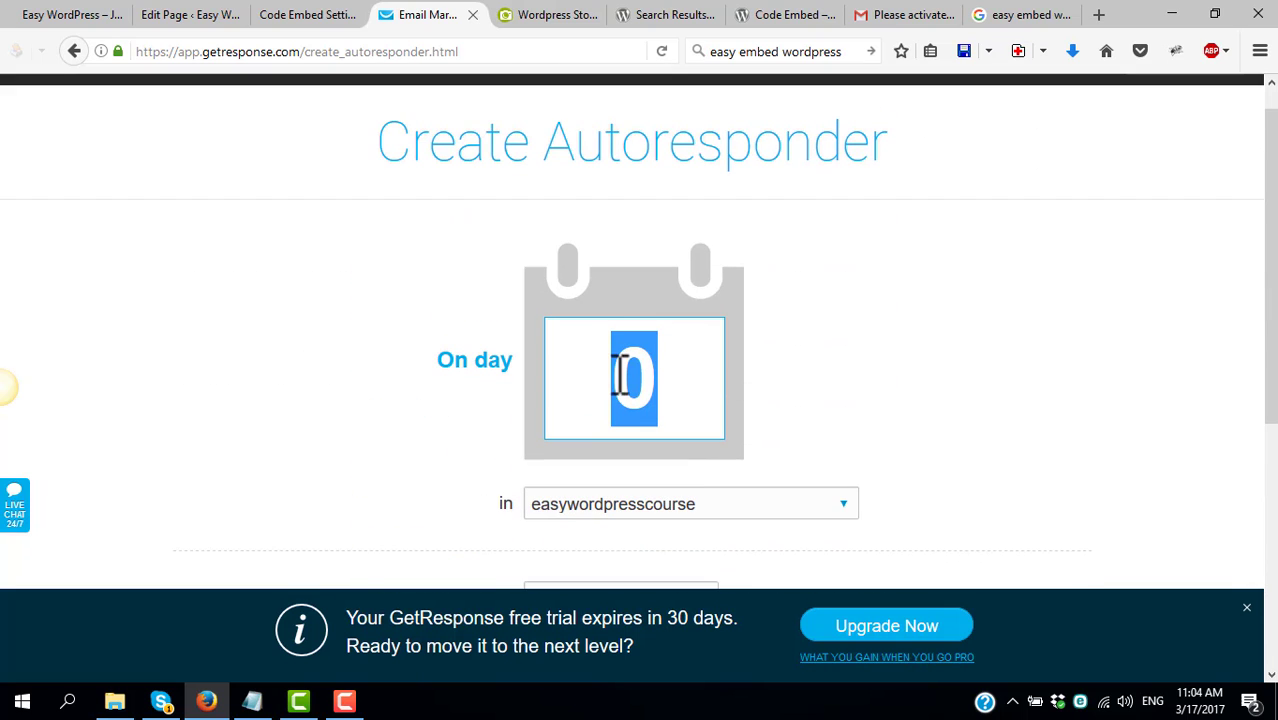
pyautogui.scroll(-4, 715, 373)
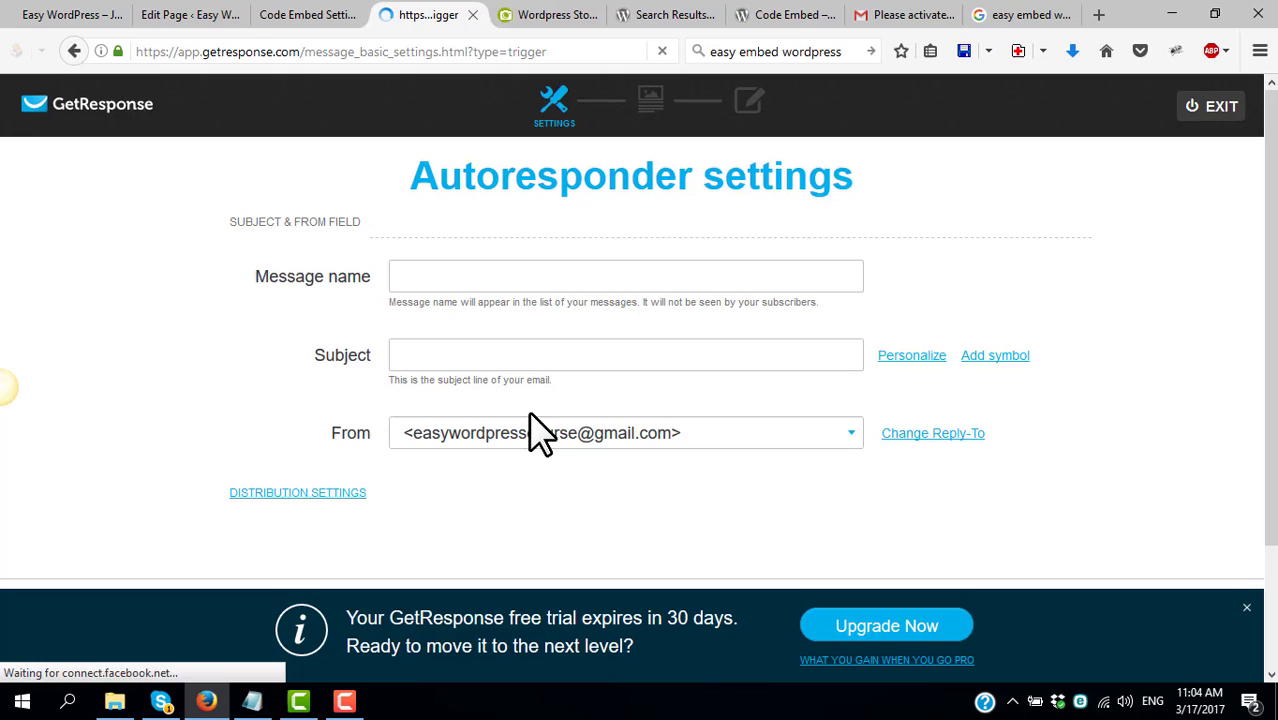
# Name the message "wordpress 1", set the subject to "Thanks for signing up! Here's your first Wordpress video!" and proceed to template selection
pyautogui.click(463, 277)
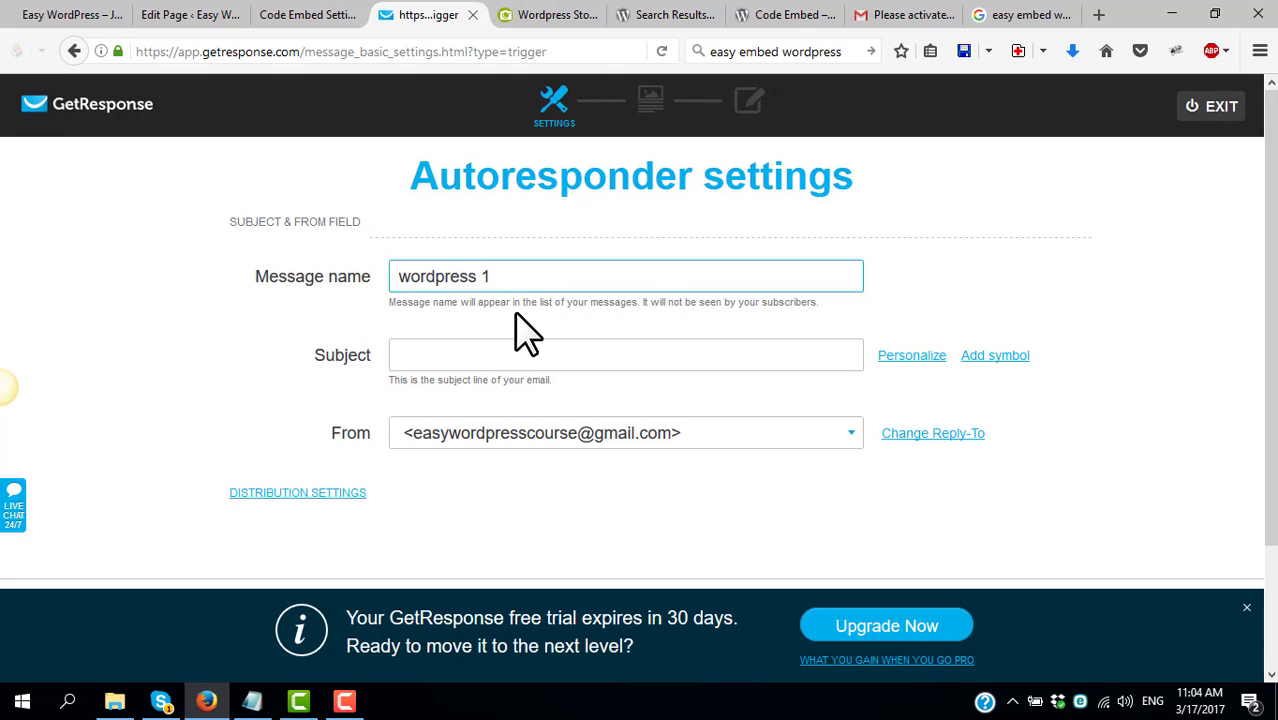
pyautogui.click(489, 352)
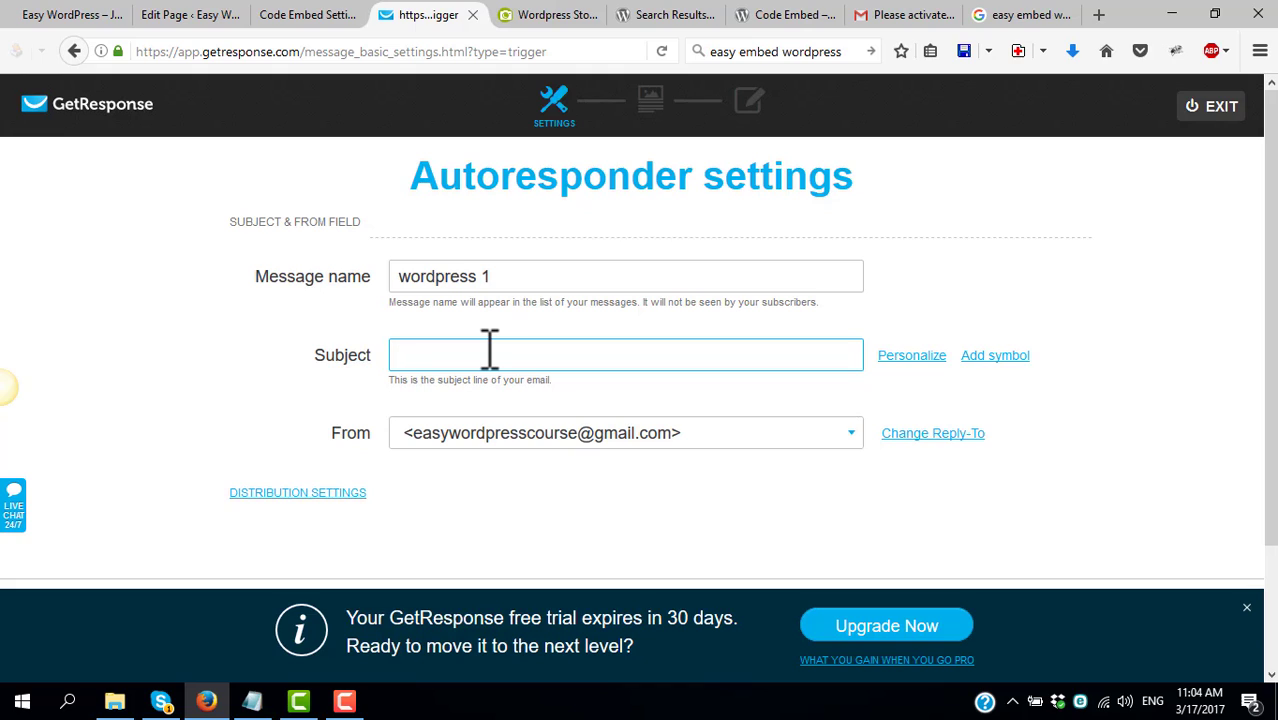
pyautogui.write("Thanks for signing up! Here's your first Wordpress video!")
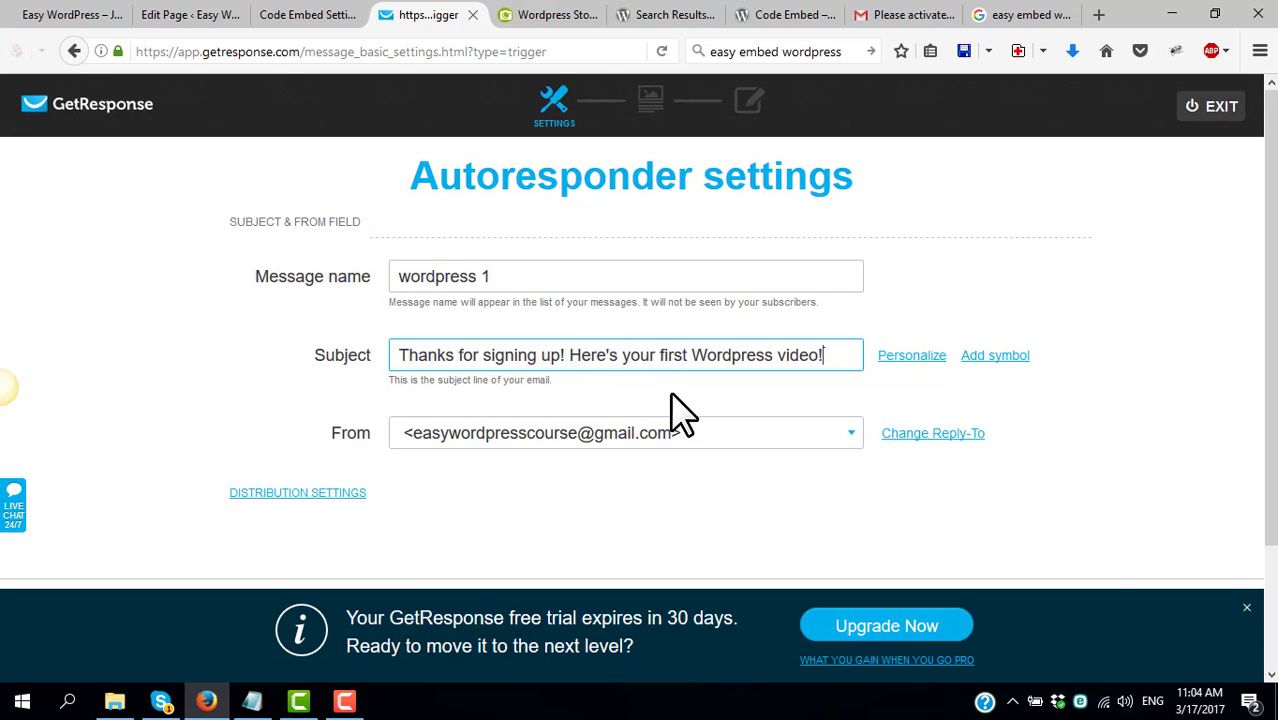
pyautogui.scroll(-3, 680, 414)
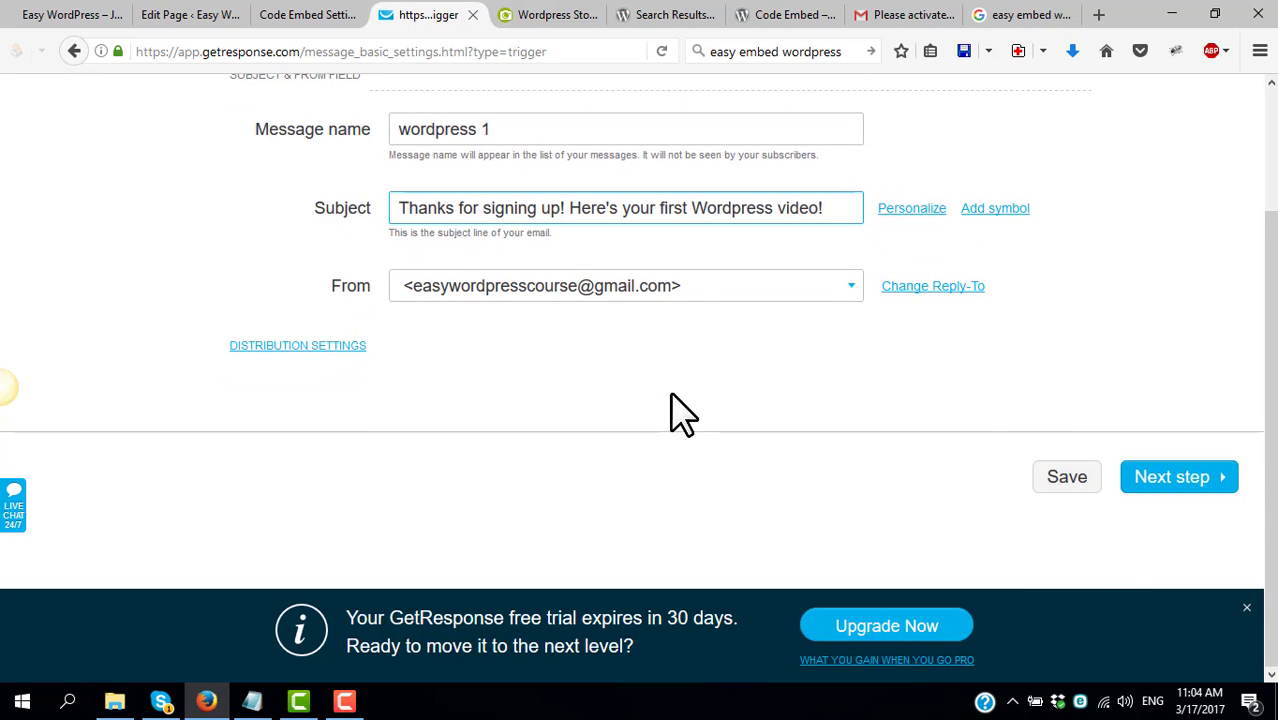
pyautogui.click(1192, 490)
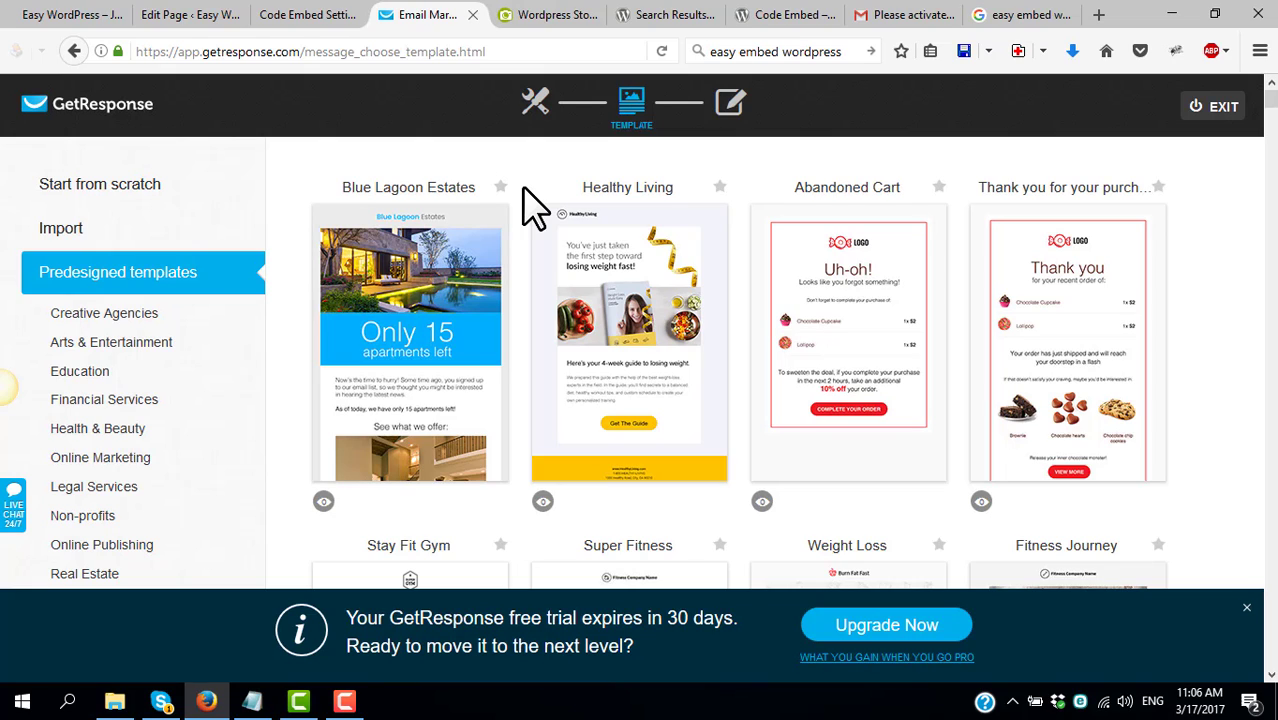
# Choose the Blank template from the start-from-scratch layouts for the email
pyautogui.click(84, 186)
pyautogui.scroll(-4, 443, 365)
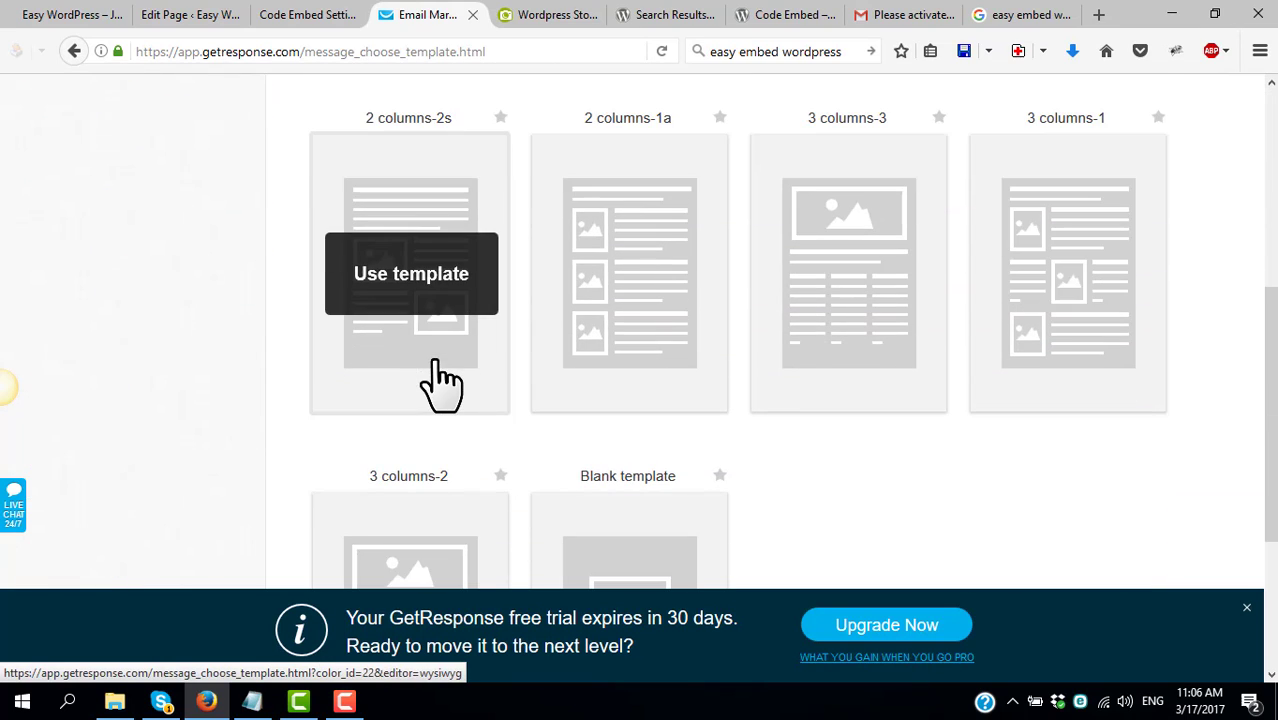
pyautogui.scroll(-3, 565, 470)
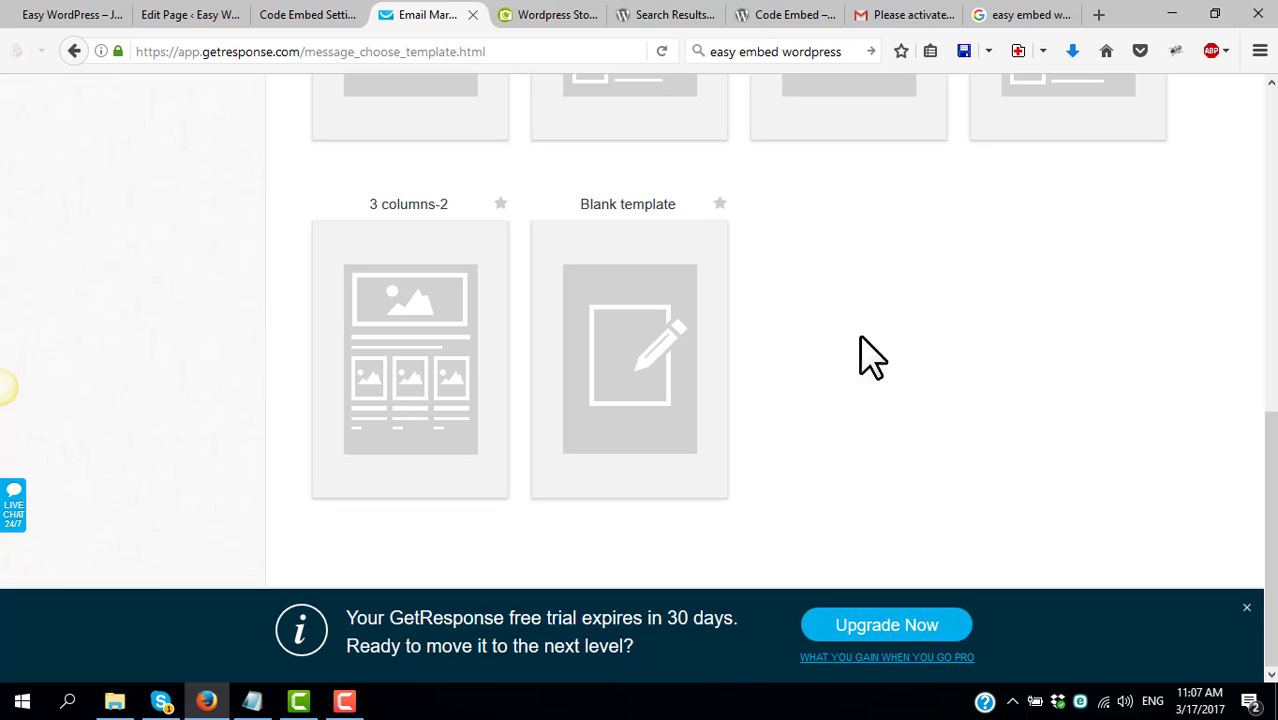
pyautogui.click(612, 320)
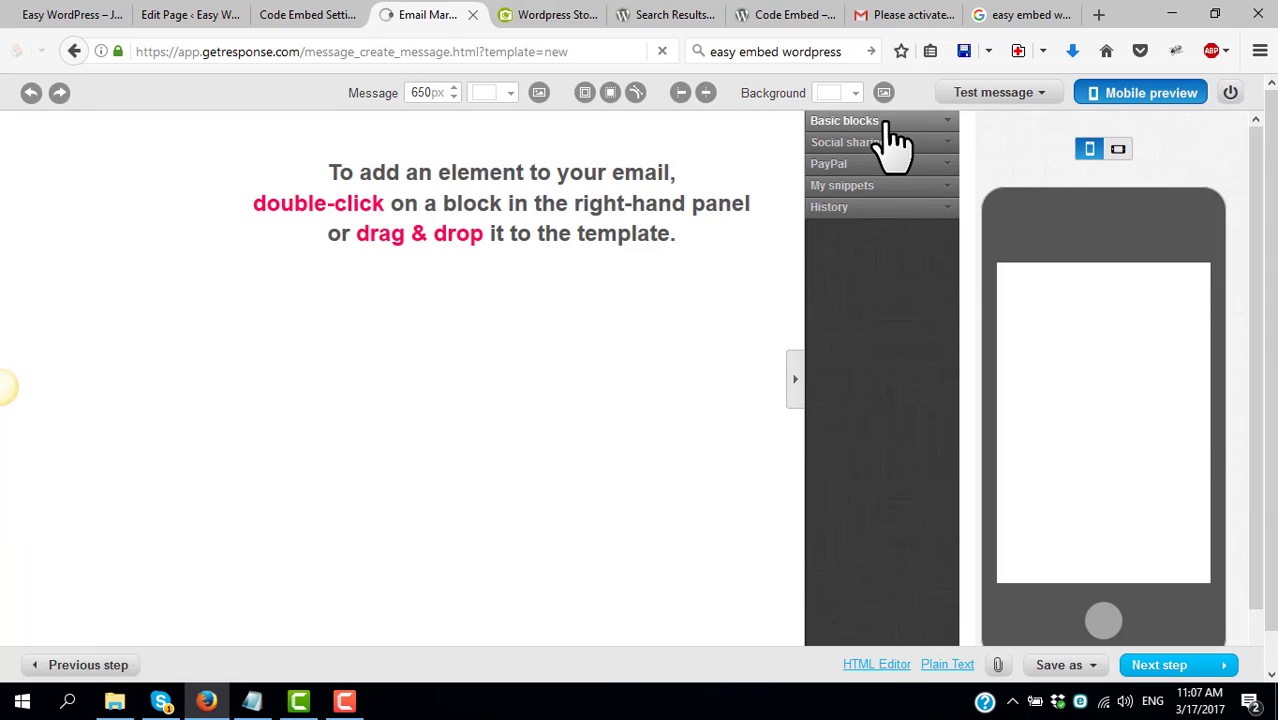
# Add a text block reading "Thanks for signing up to my Wordpress course!", followed by a short introduction and invitation to the first video
pyautogui.click(886, 121)
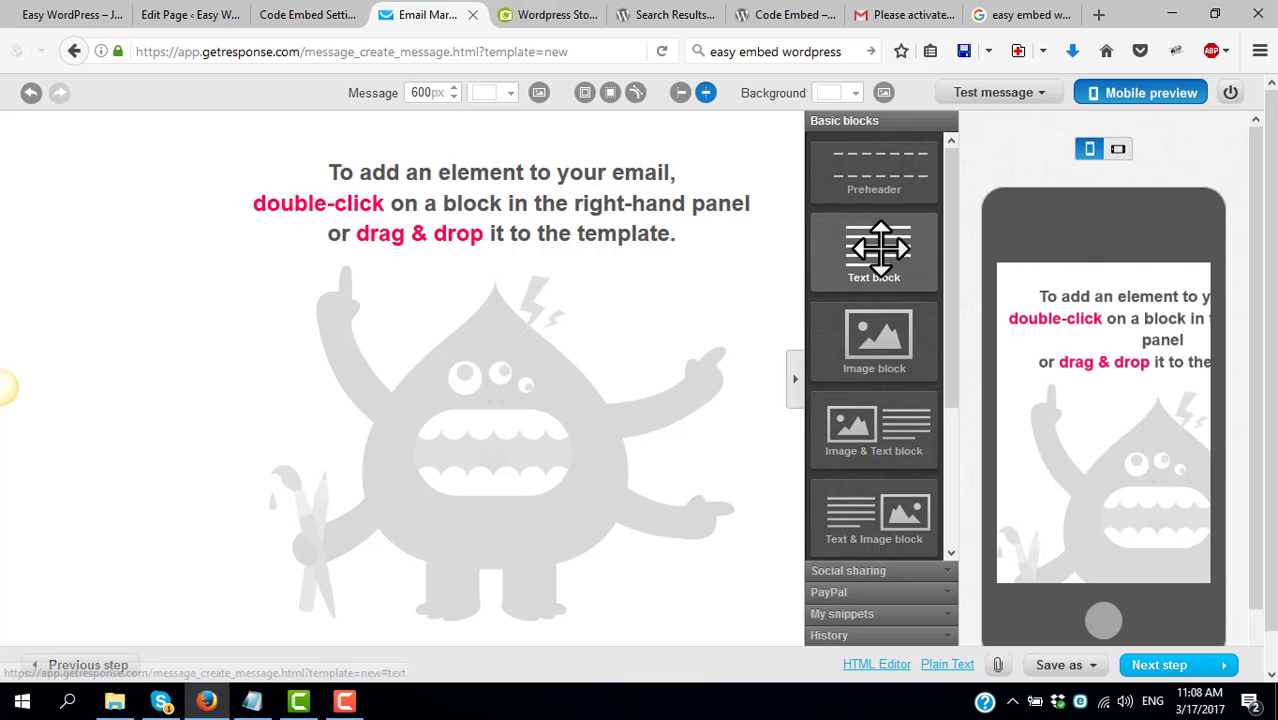
pyautogui.moveTo(876, 248); pyautogui.dragTo(399, 205)
pyautogui.tripleClick(369, 143)
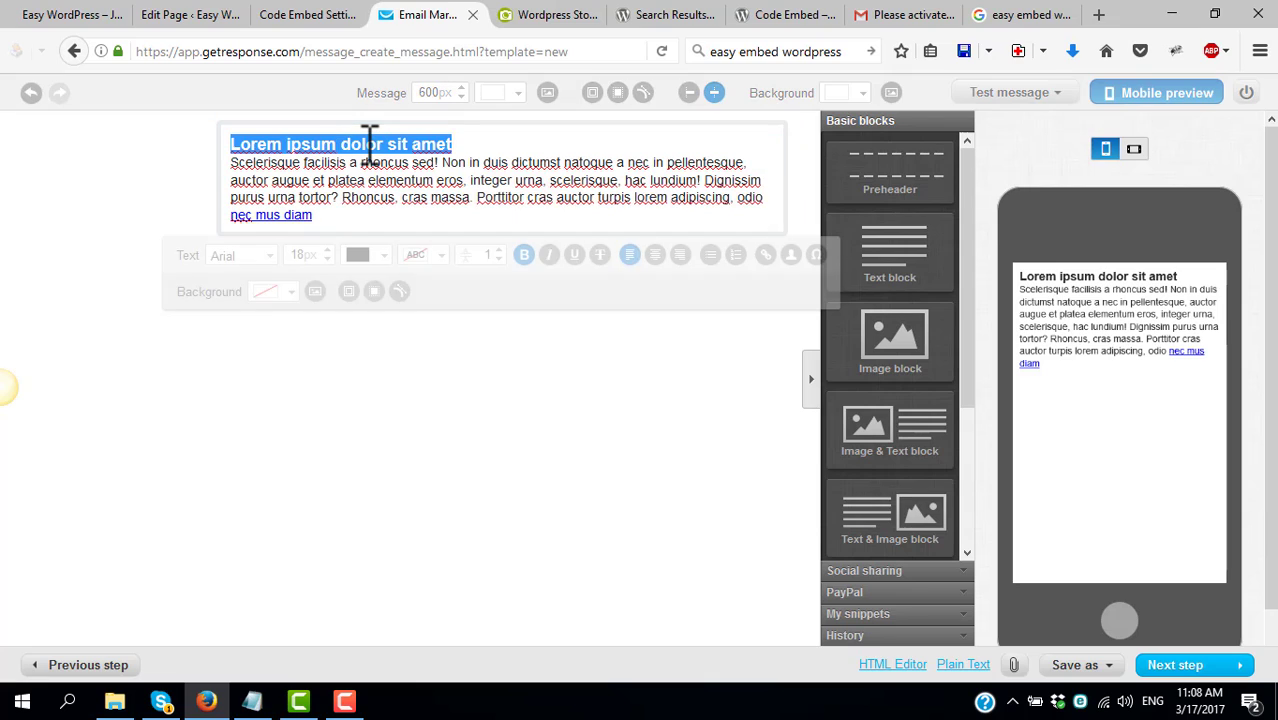
pyautogui.write('Th')
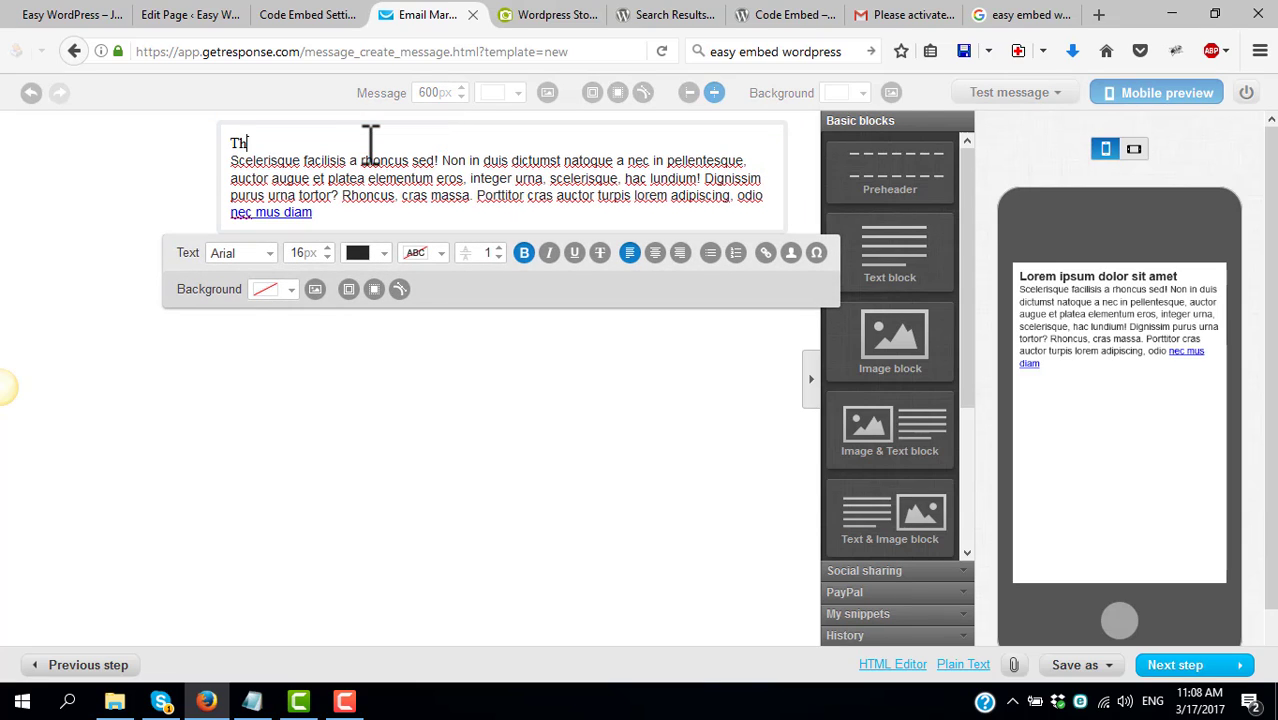
pyautogui.write('anks for signing up to my Wordpress course!')
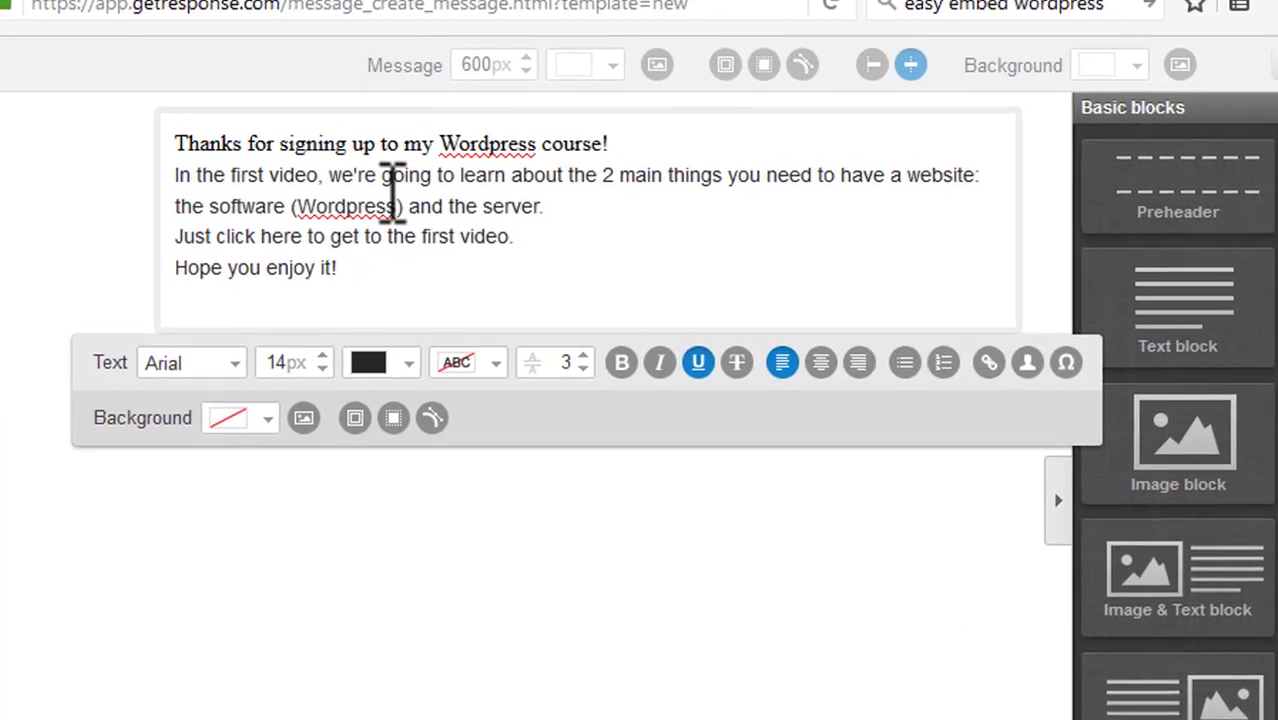
# Set the email text's line spacing to 5 and its font size to 15 px
pyautogui.click(378, 190)
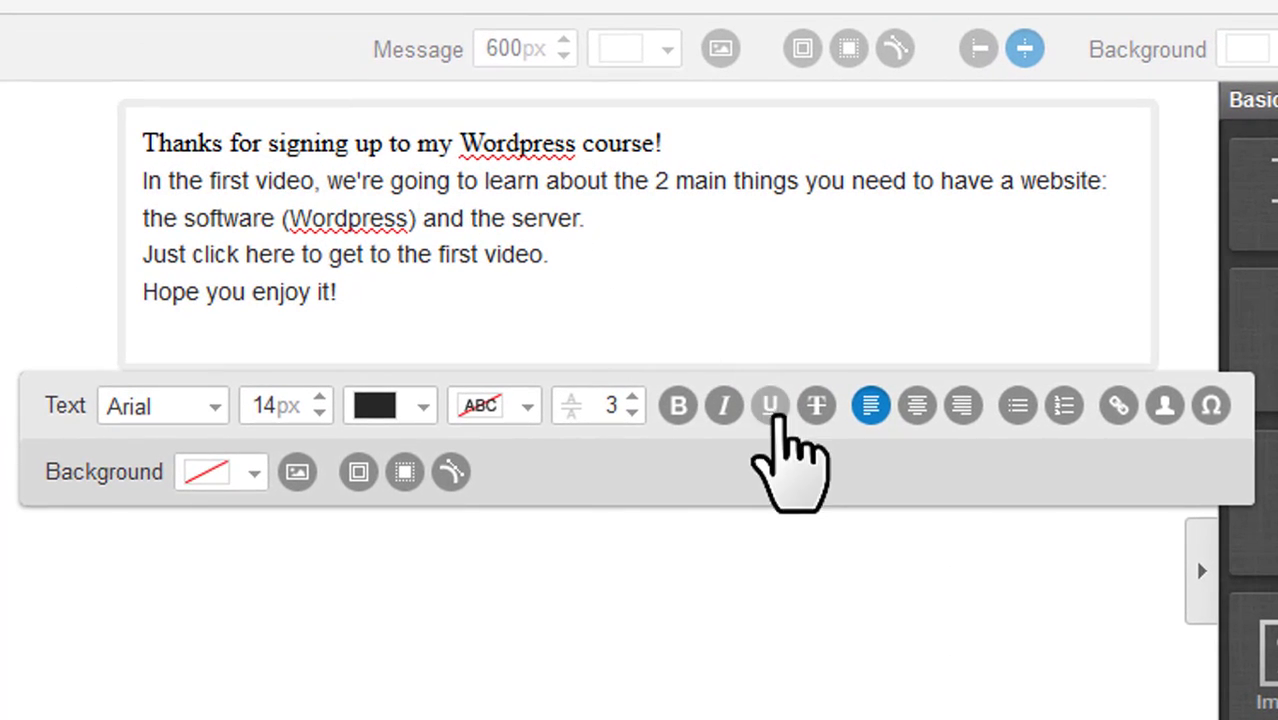
pyautogui.click(632, 398)
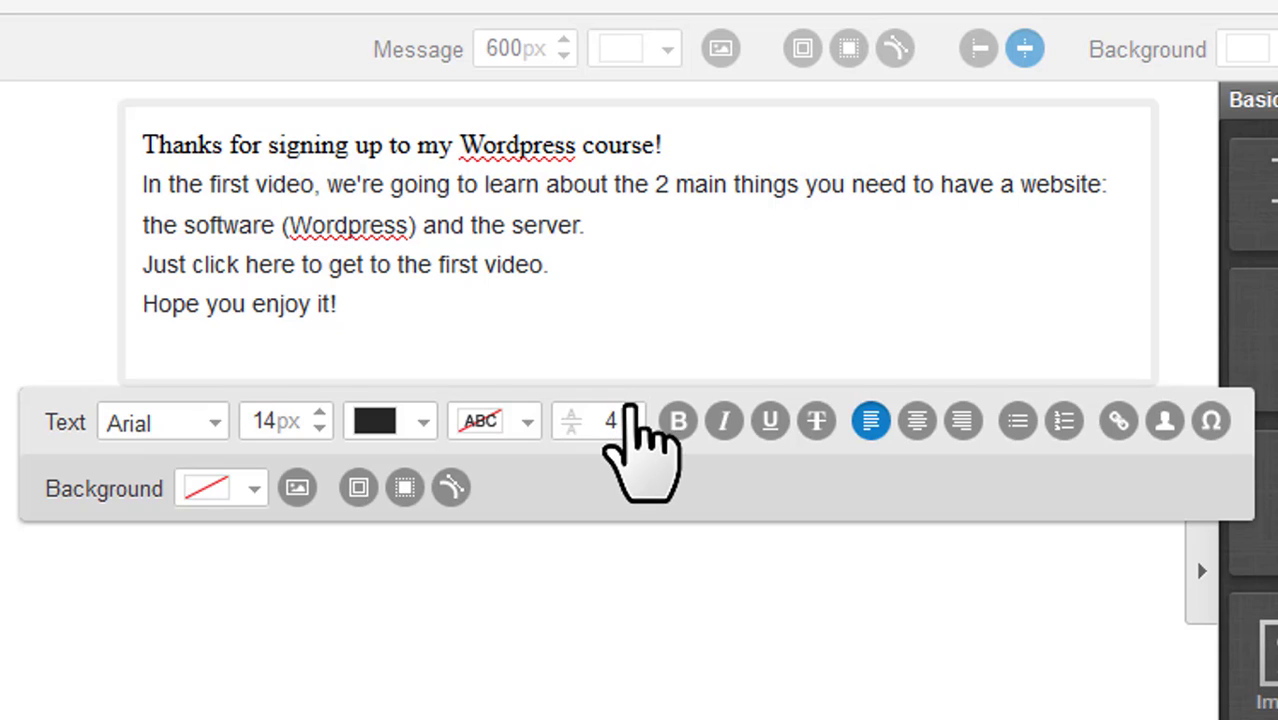
pyautogui.click(632, 410)
pyautogui.click(320, 428)
pyautogui.click(320, 428)
pyautogui.click(320, 447)
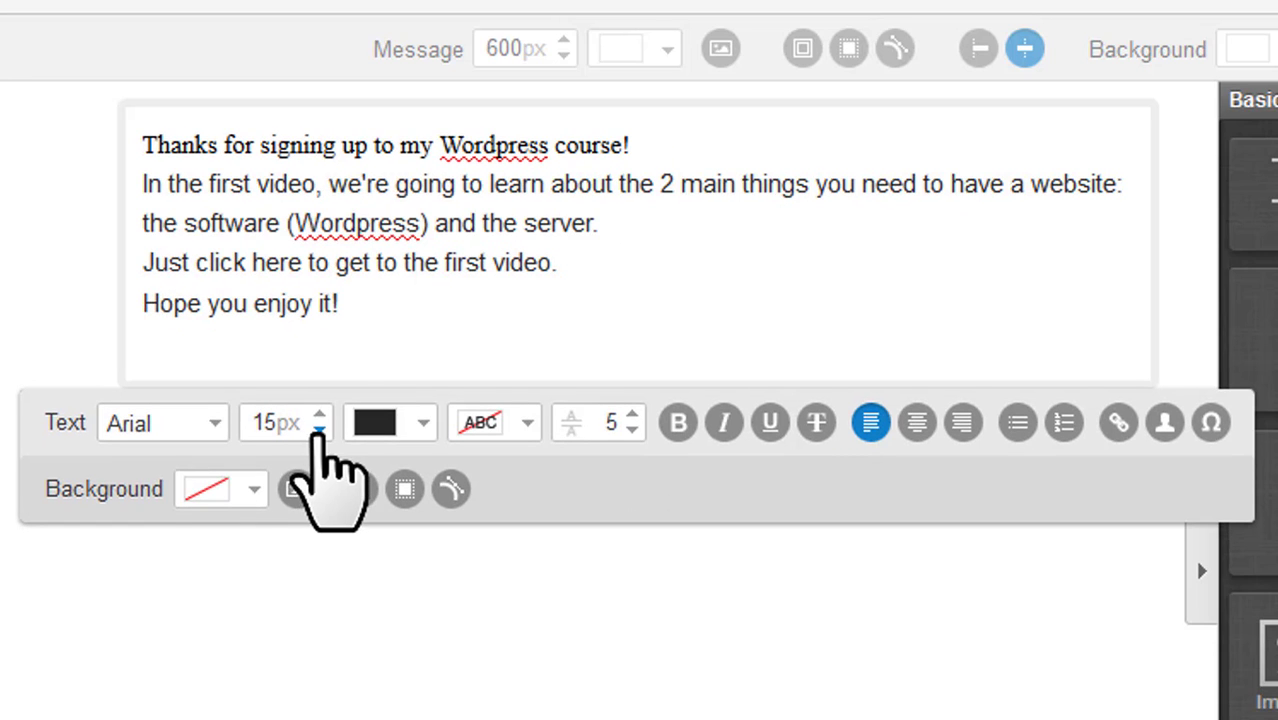
pyautogui.click(319, 431)
pyautogui.click(319, 414)
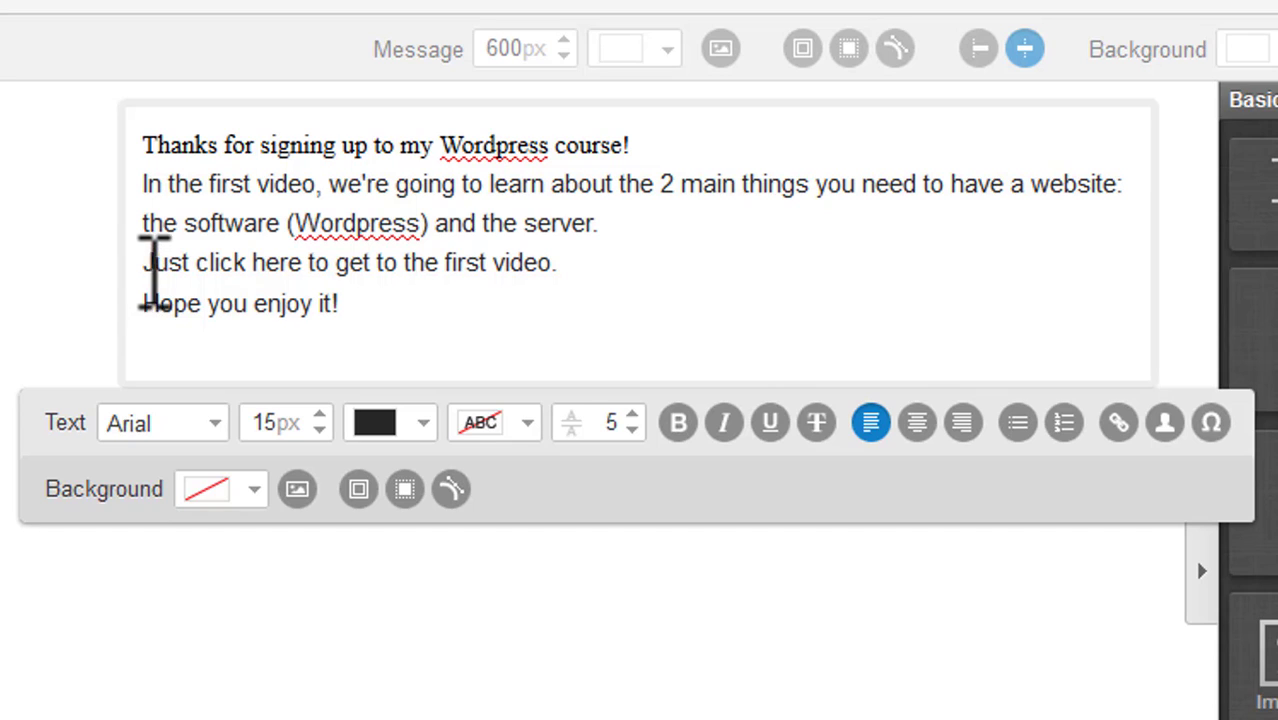
pyautogui.moveTo(146, 262); pyautogui.dragTo(560, 285)
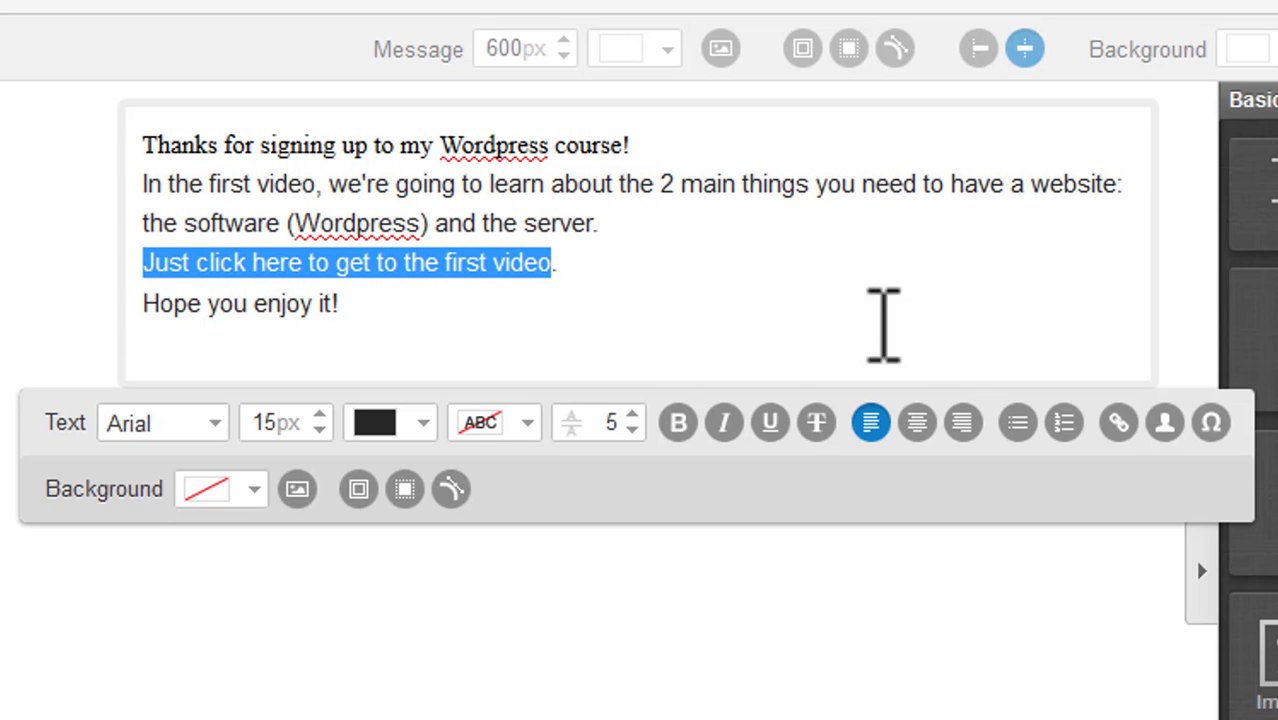
pyautogui.click(1118, 422)
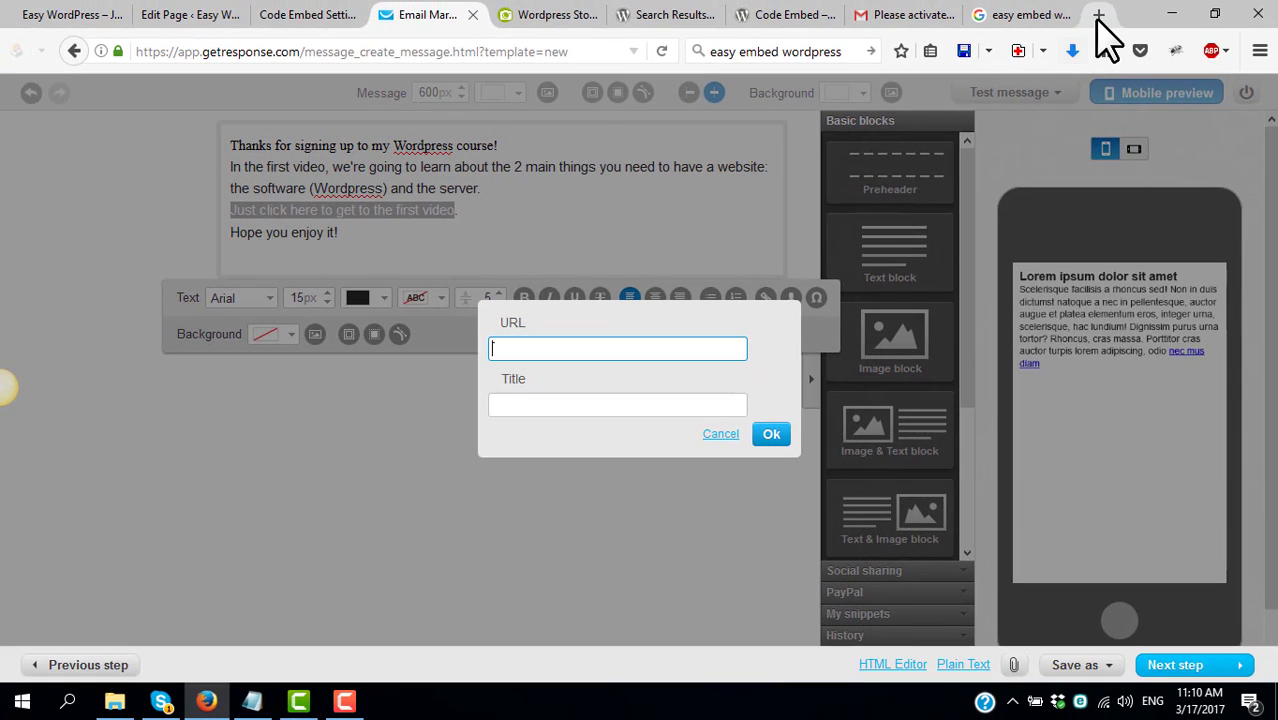
pyautogui.click(94, 16)
pyautogui.moveTo(963, 152)
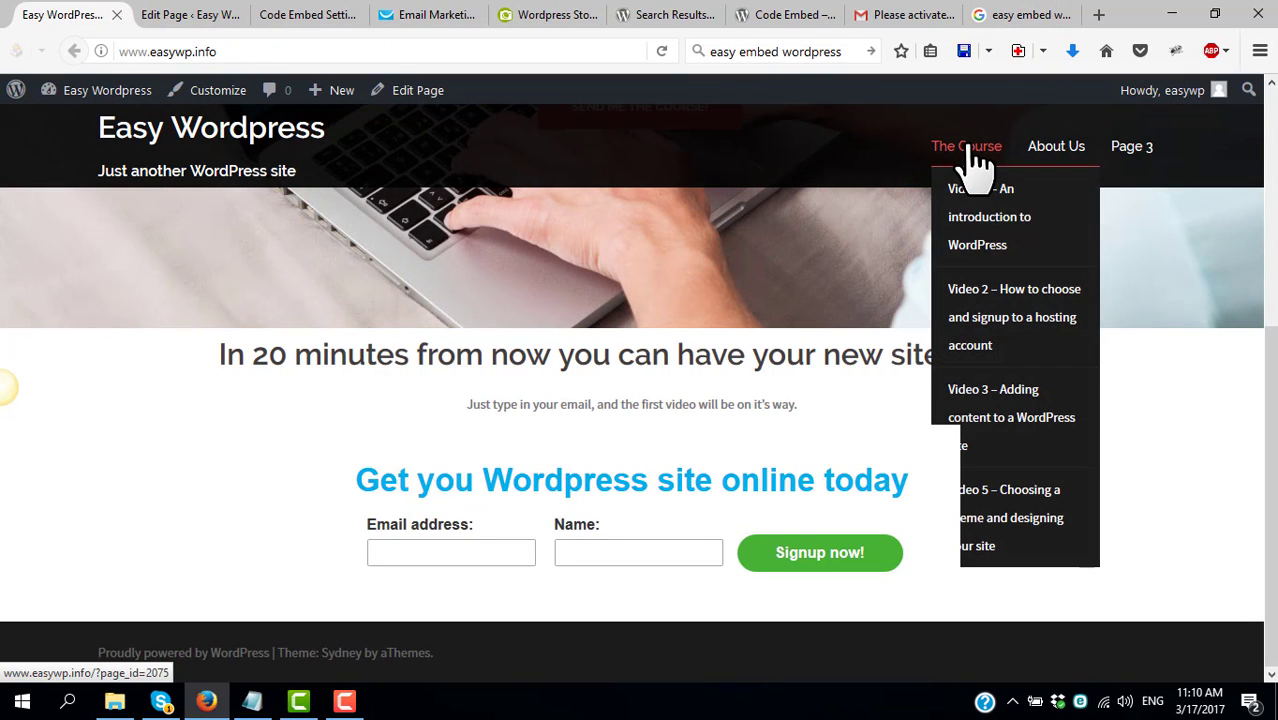
pyautogui.rightClick(993, 214)
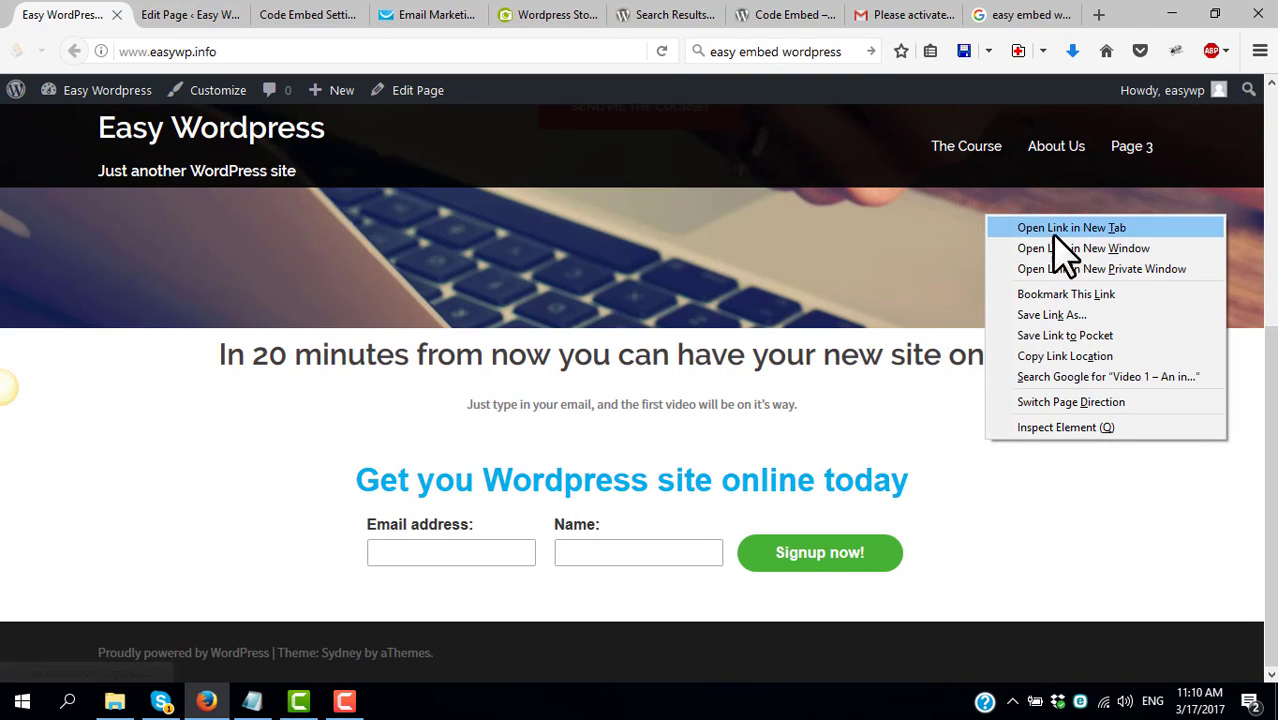
pyautogui.click(1055, 358)
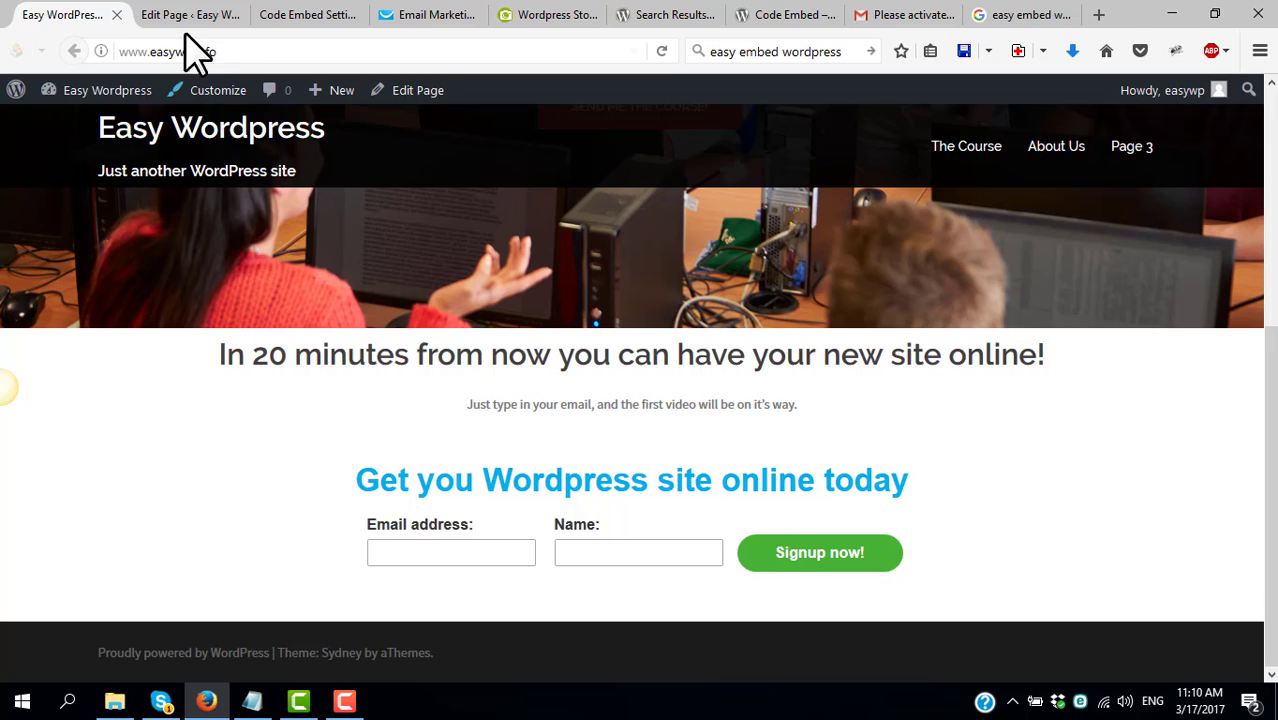
pyautogui.click(415, 14)
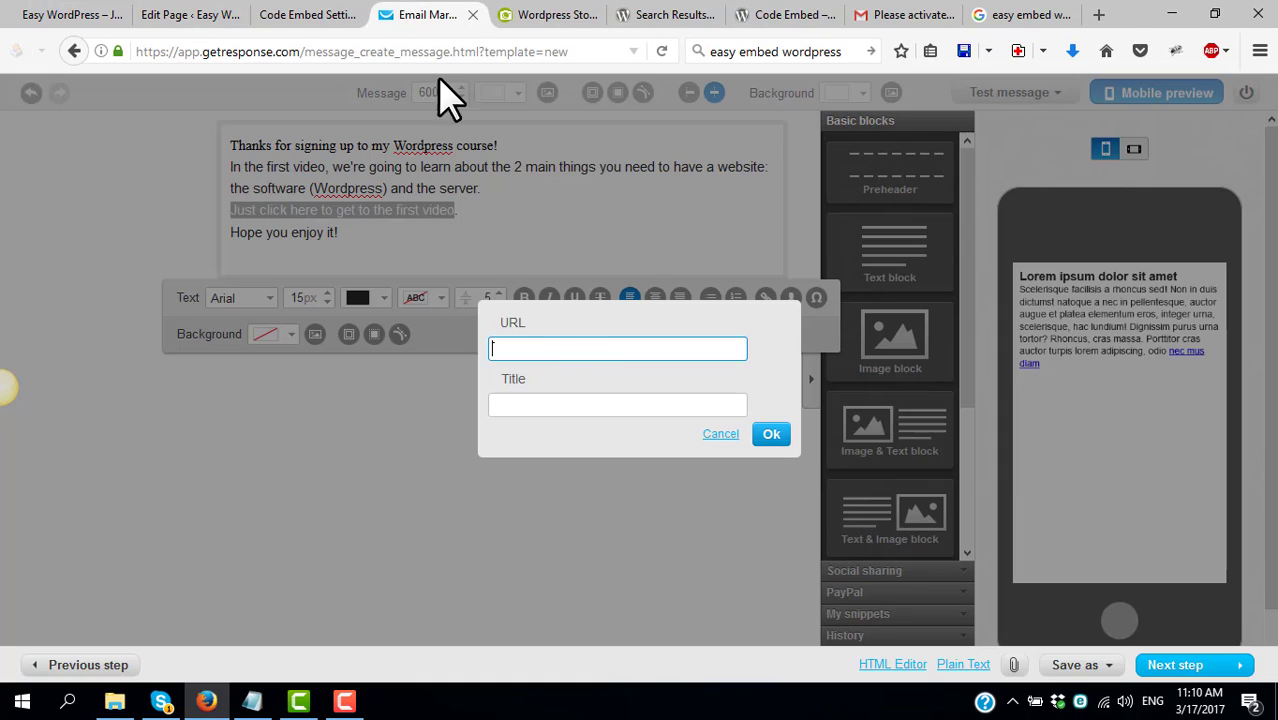
pyautogui.hotkey('ctrl', 'v')
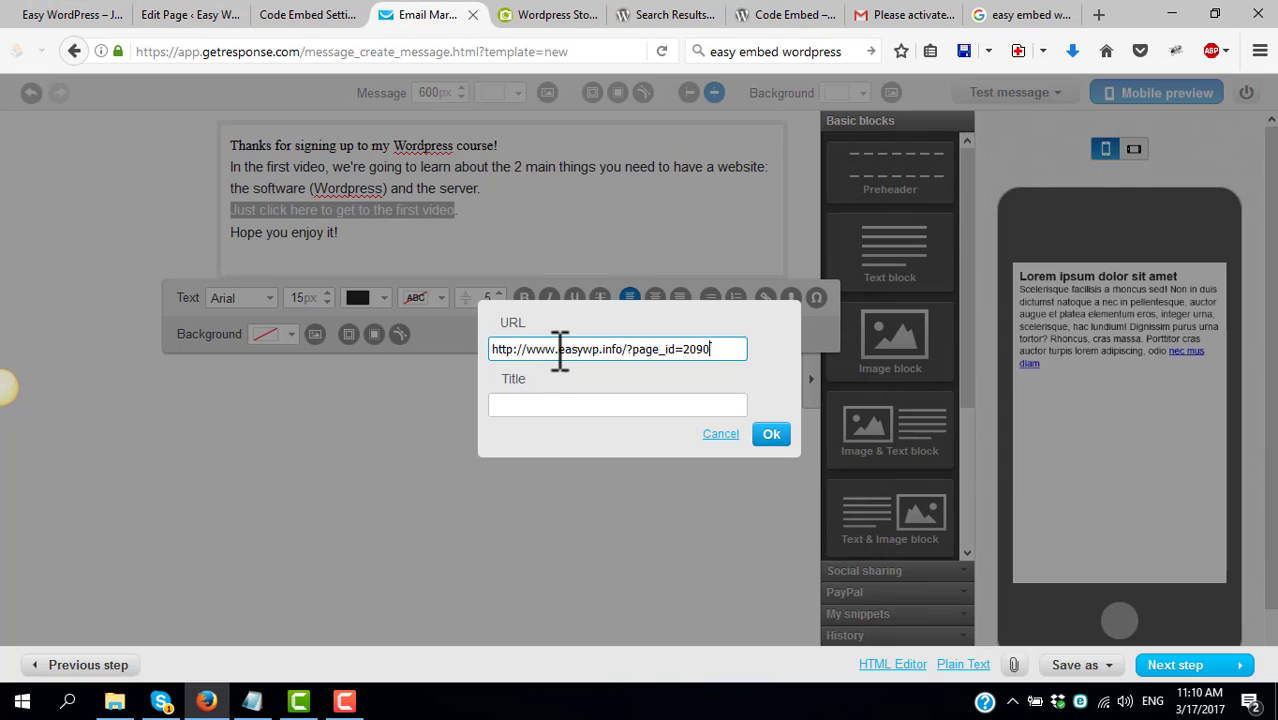
pyautogui.click(771, 434)
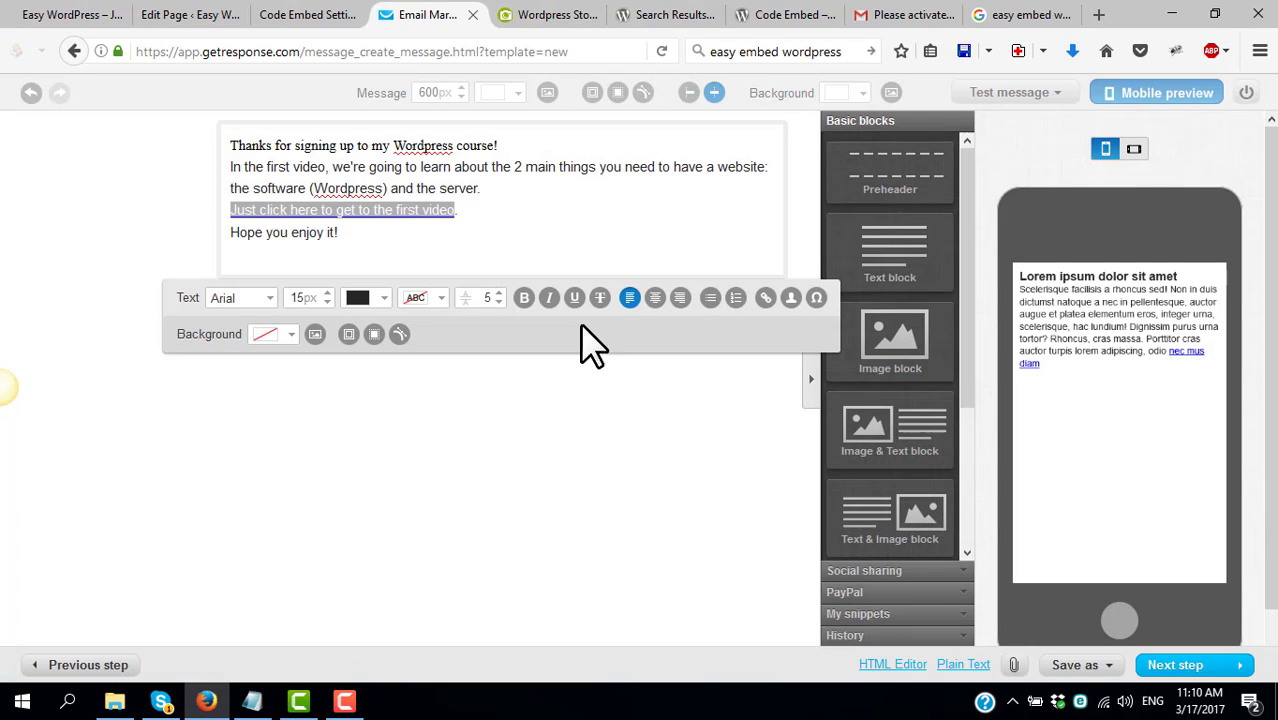
pyautogui.click(525, 208)
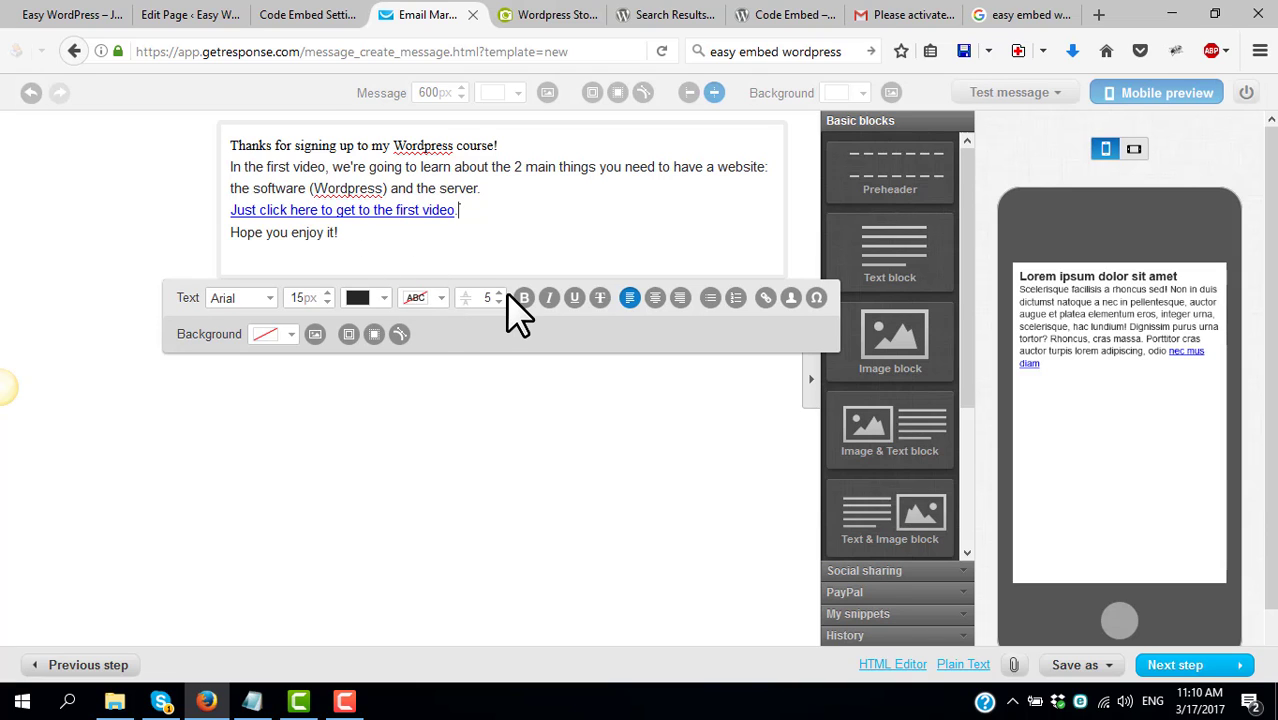
pyautogui.click(97, 18)
pyautogui.click(488, 548)
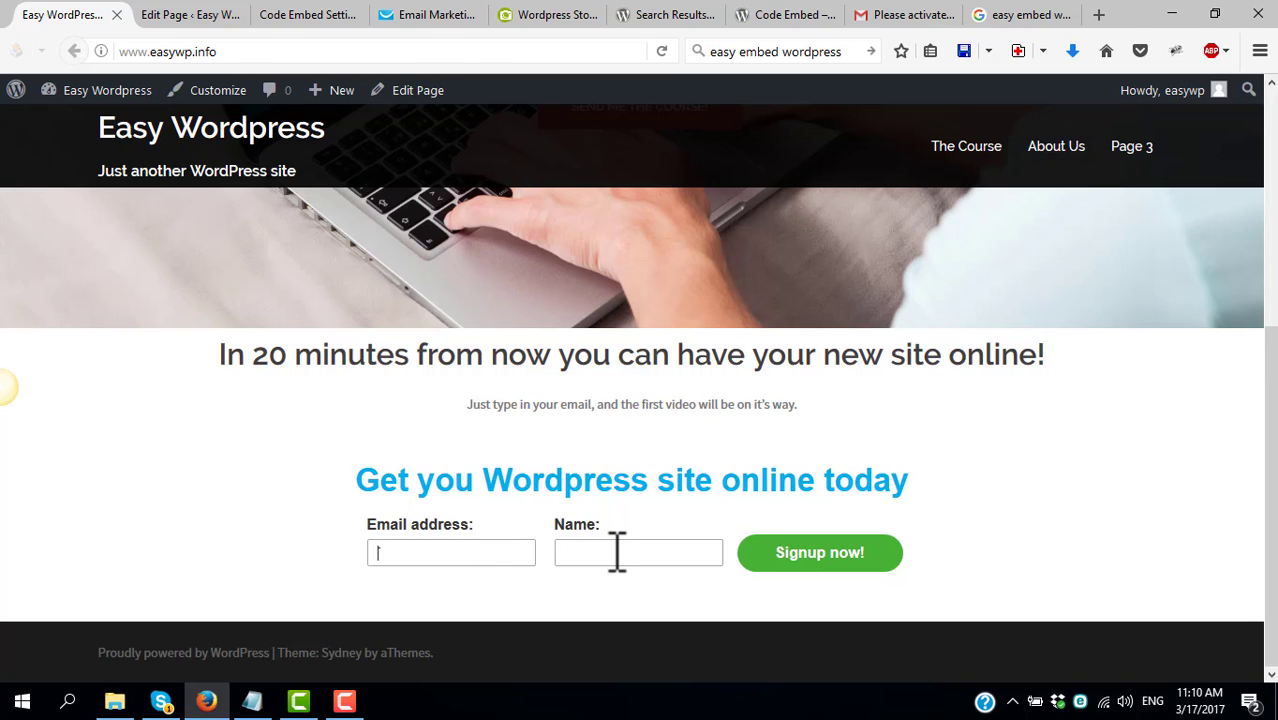
pyautogui.click(305, 14)
pyautogui.click(430, 14)
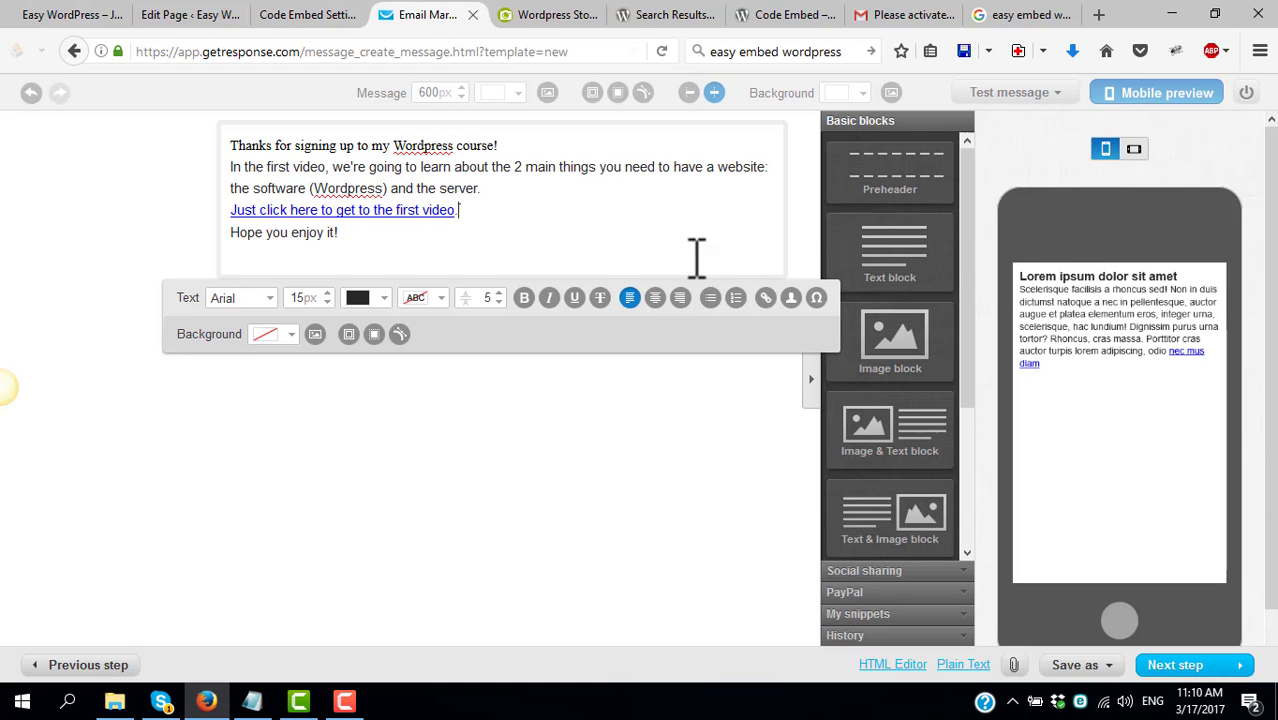
# Finish the email, name the day 0 autoresponder "Wordpress Course" and publish it
pyautogui.click(1185, 668)
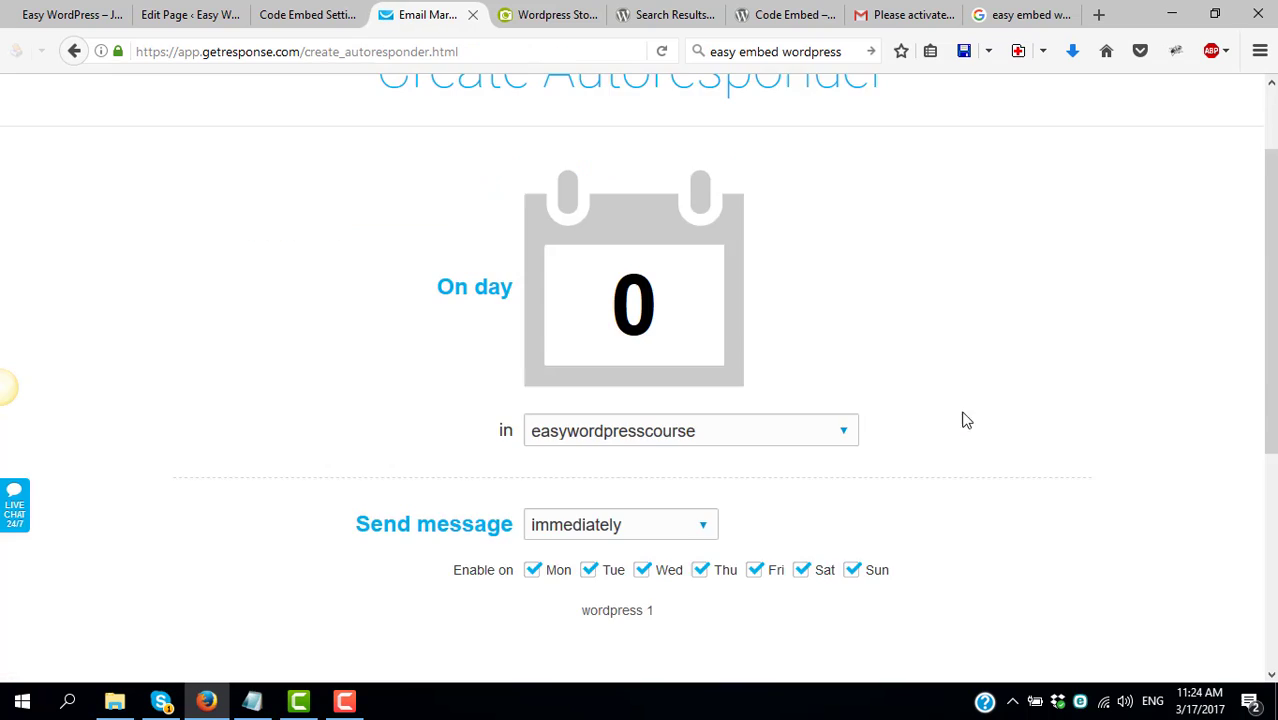
pyautogui.scroll(-2, 750, 300)
pyautogui.moveTo(670, 314); pyautogui.dragTo(598, 316)
pyautogui.scroll(-5, 700, 445)
pyautogui.scroll(4, 805, 391)
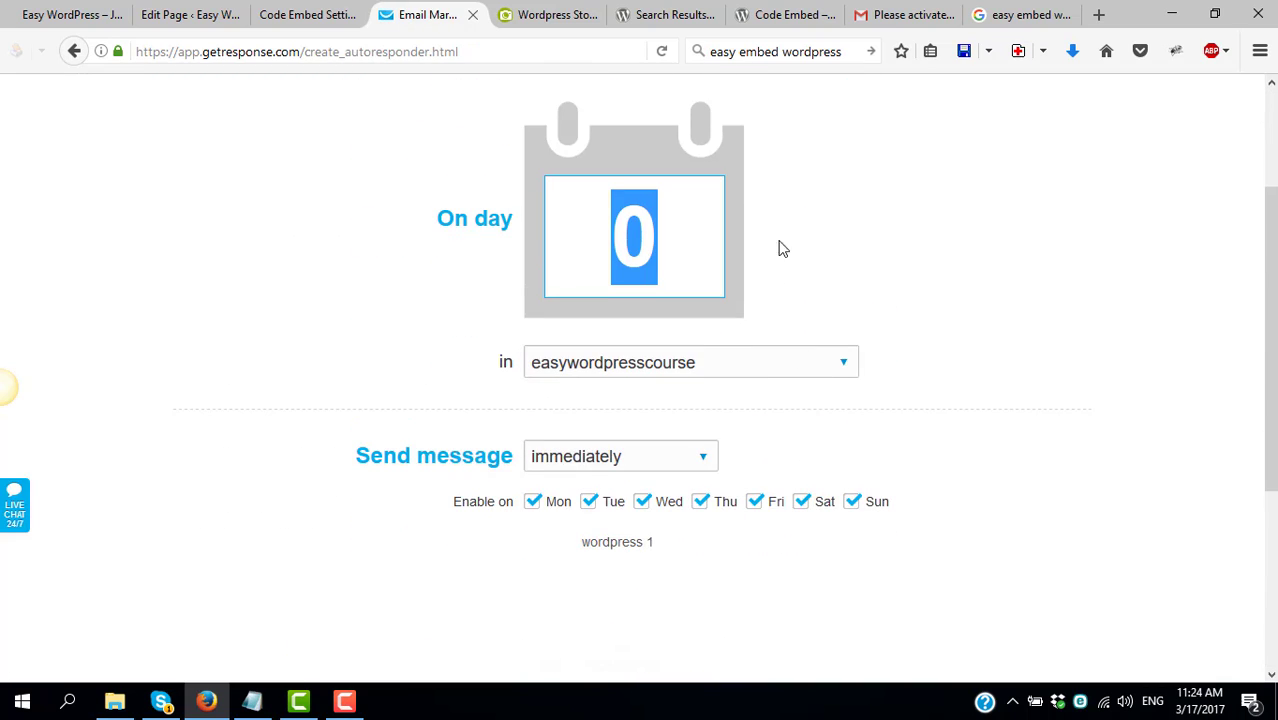
pyautogui.scroll(-3, 742, 461)
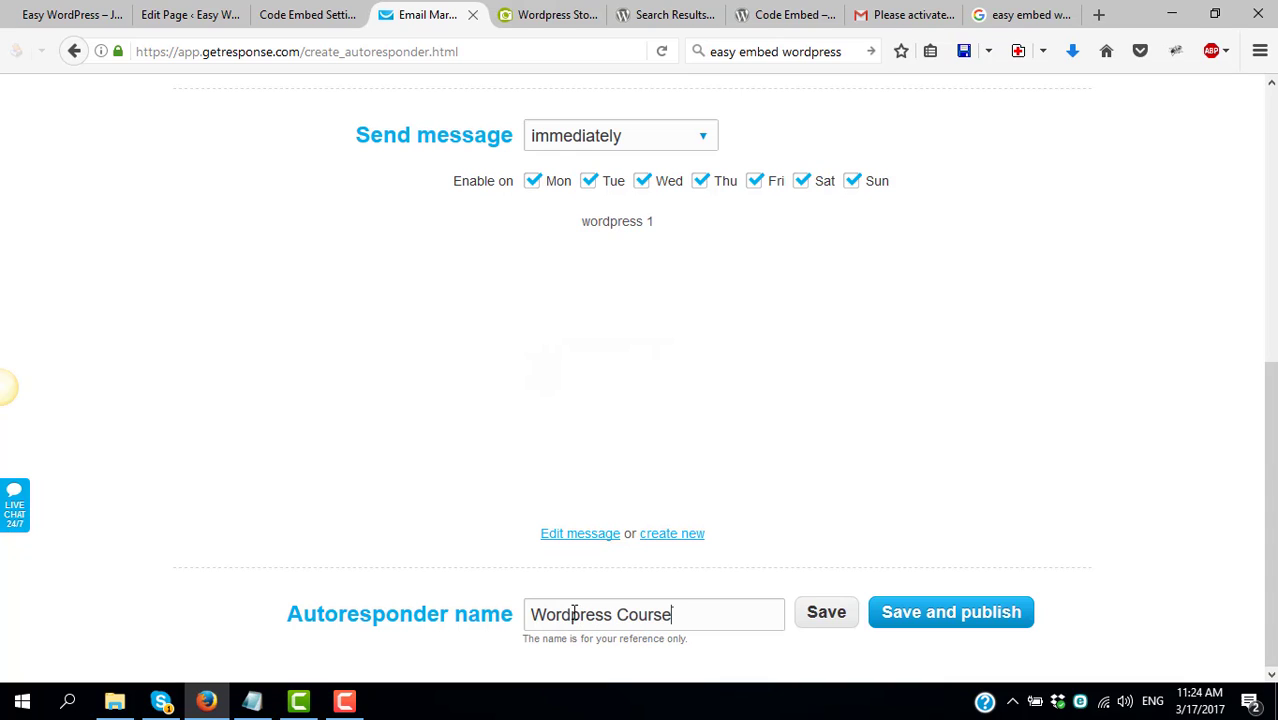
pyautogui.click(965, 622)
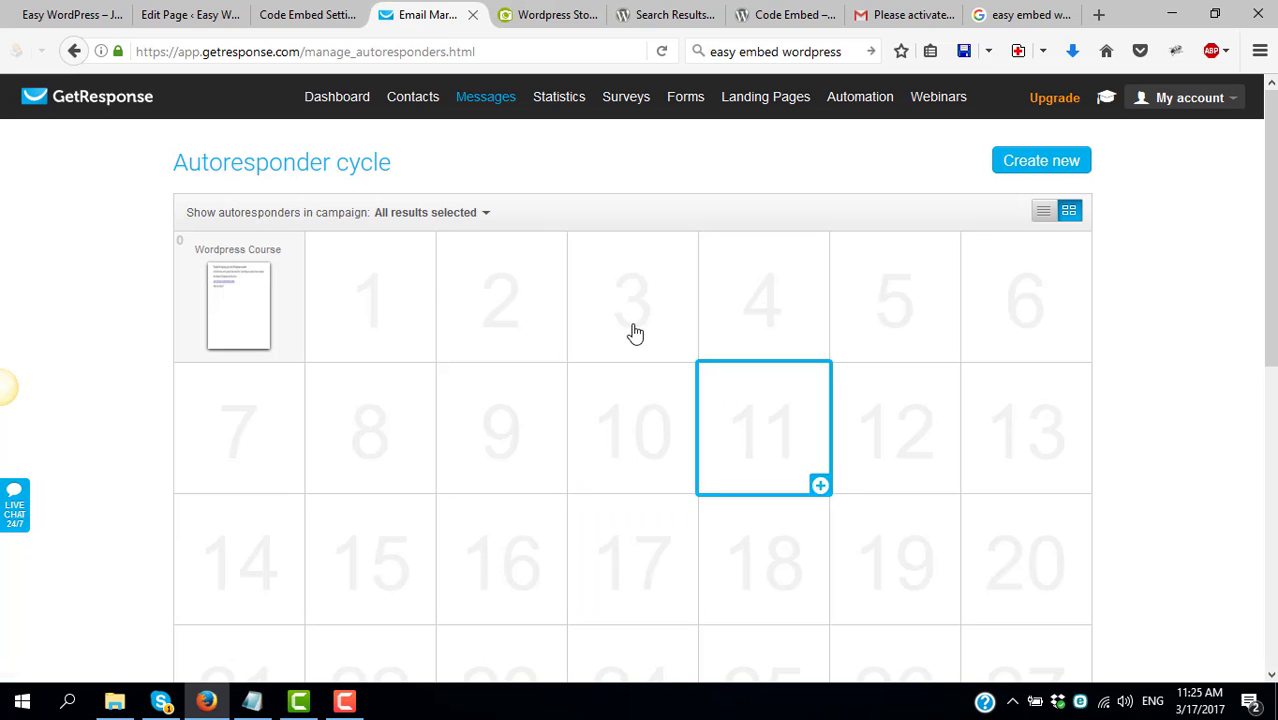
# Create a day 1 autoresponder that sends at exactly 09:00, and disable it on Saturday and Sunday
pyautogui.moveTo(240, 293)
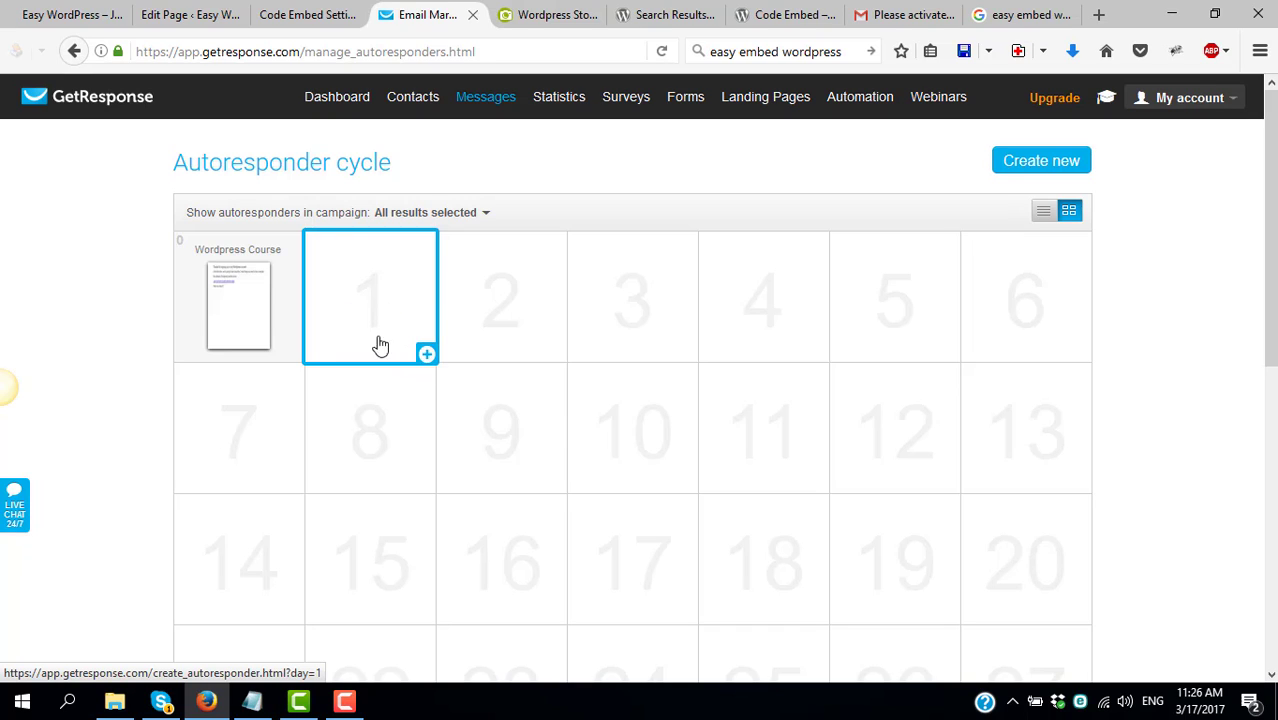
pyautogui.click(427, 356)
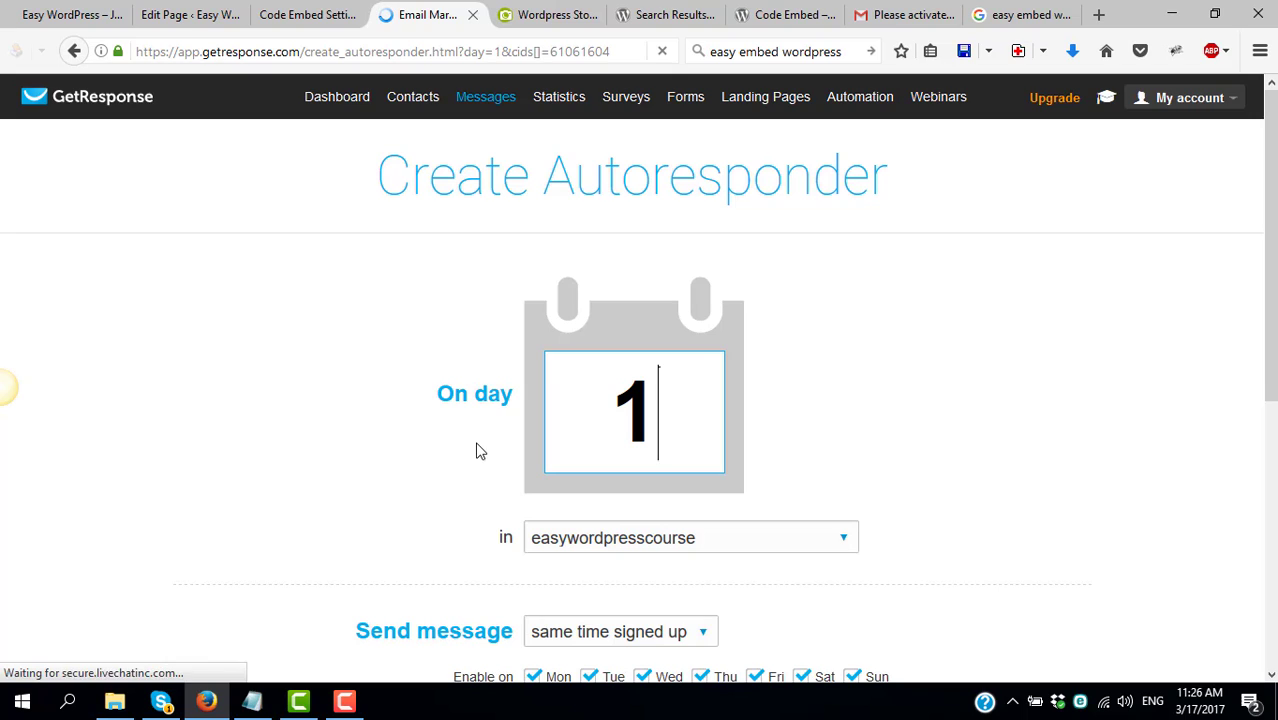
pyautogui.scroll(-2, 479, 450)
pyautogui.scroll(-3, 480, 450)
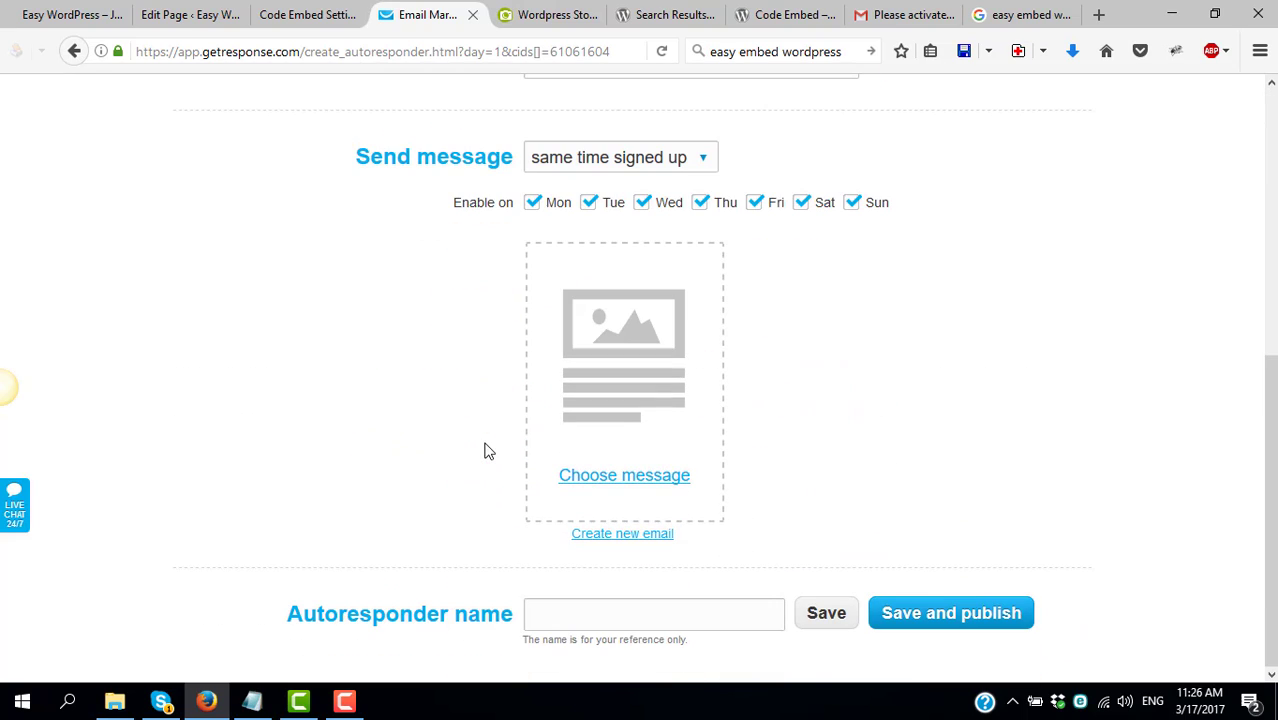
pyautogui.click(675, 160)
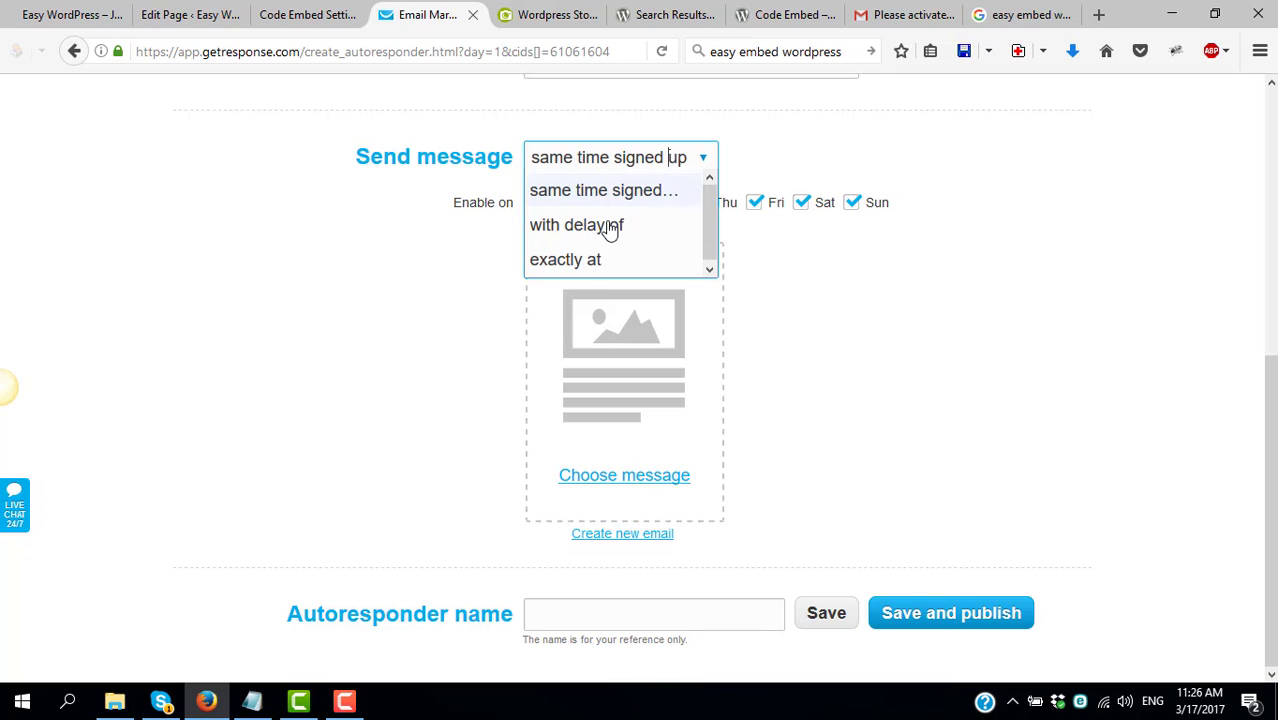
pyautogui.click(590, 261)
pyautogui.moveTo(836, 203); pyautogui.dragTo(843, 253)
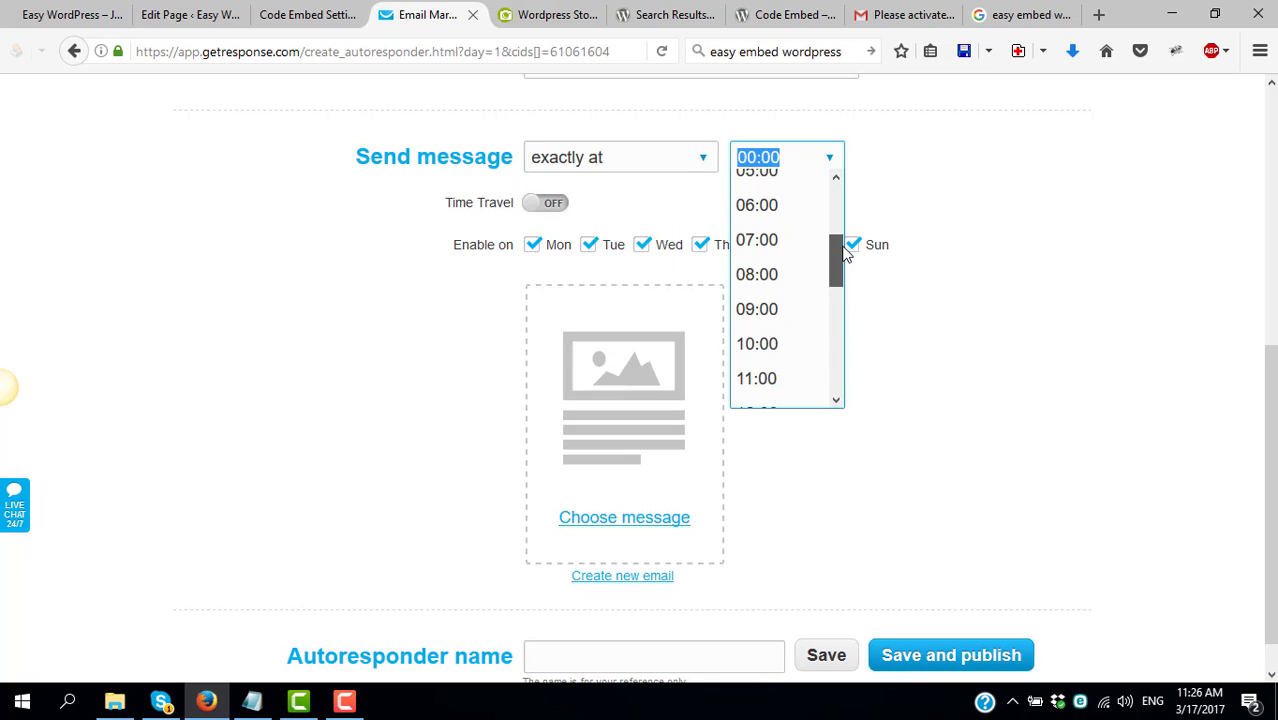
pyautogui.click(772, 311)
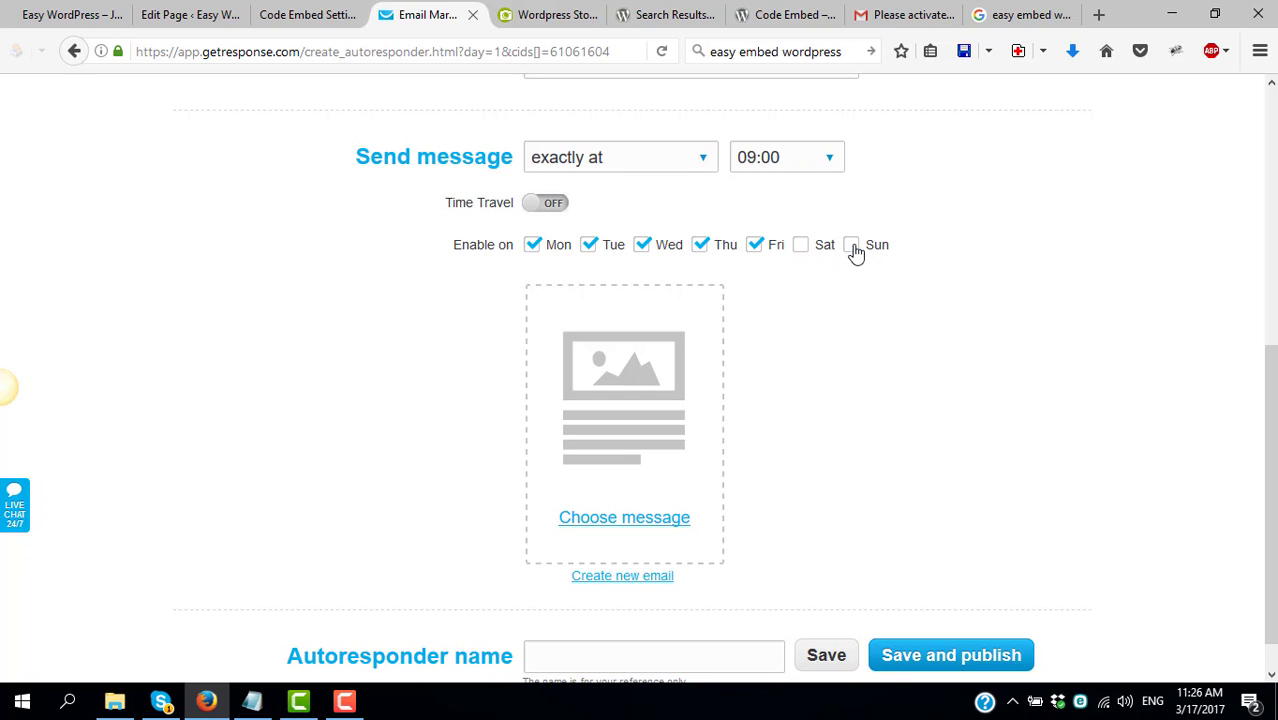
# Create a new email named "wordpress 2 - hosting" with the subject "Wordpress Day 2 - Today wer'e going to singup to a hosting account"
pyautogui.scroll(-1, 855, 418)
pyautogui.click(585, 533)
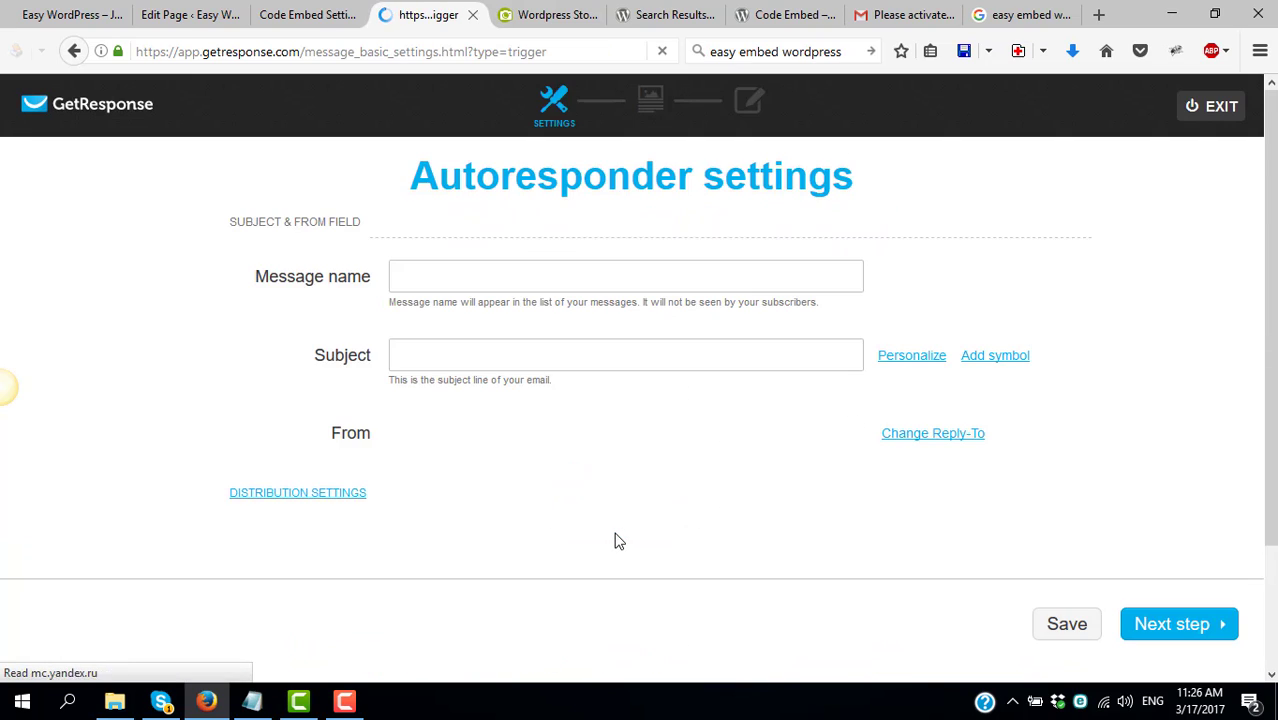
pyautogui.click(479, 280)
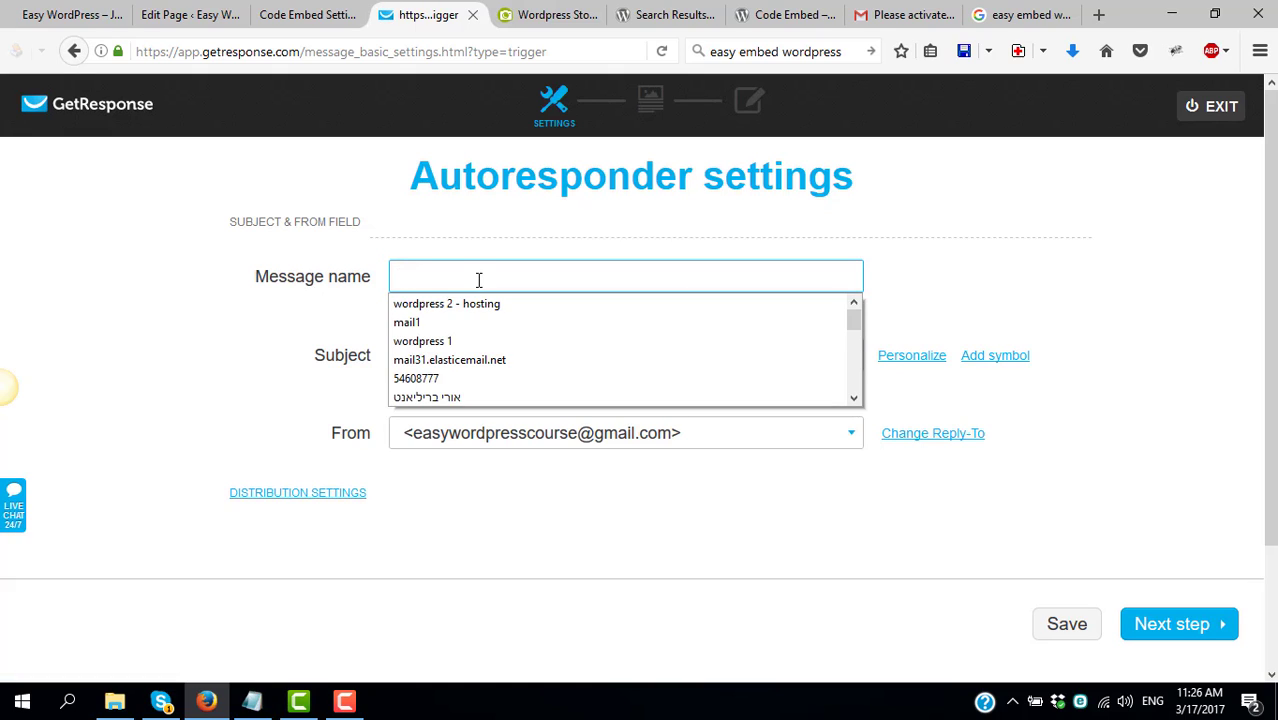
pyautogui.click(478, 304)
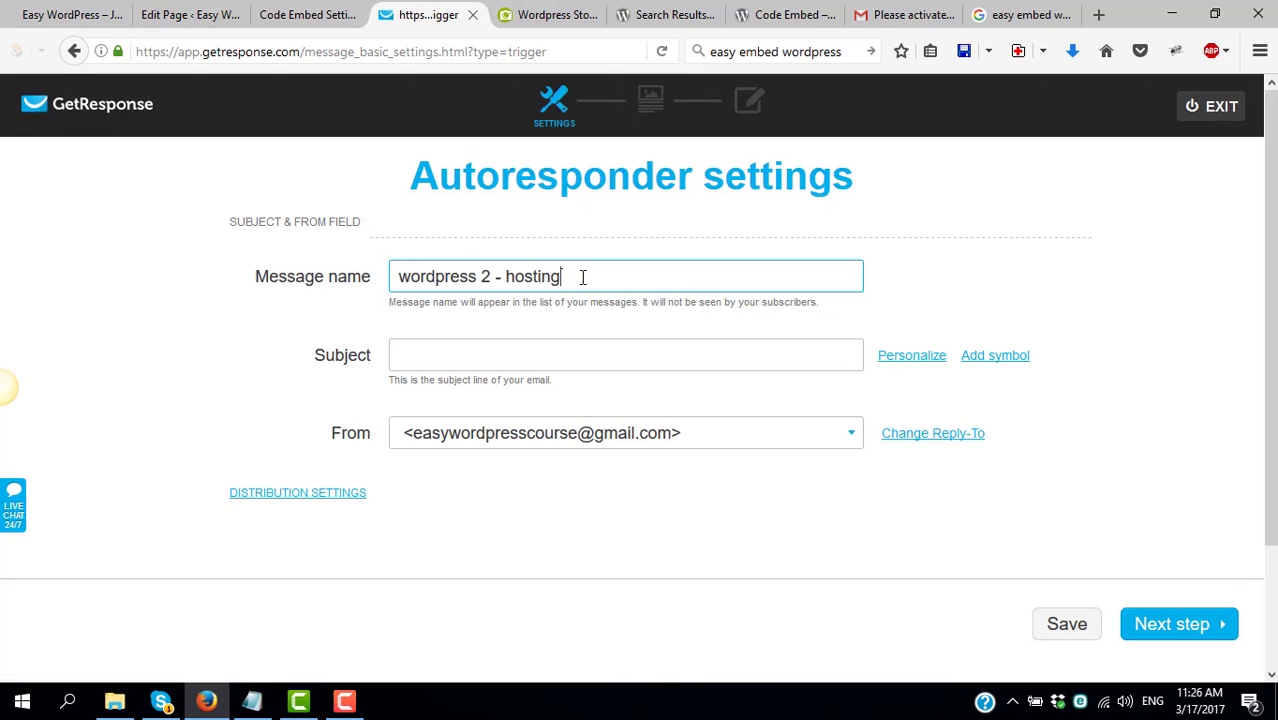
pyautogui.click(544, 360)
pyautogui.write("Wordpress Day 2 - Today wer'e going to singup to a hosting account")
pyautogui.moveTo(492, 358); pyautogui.dragTo(323, 355)
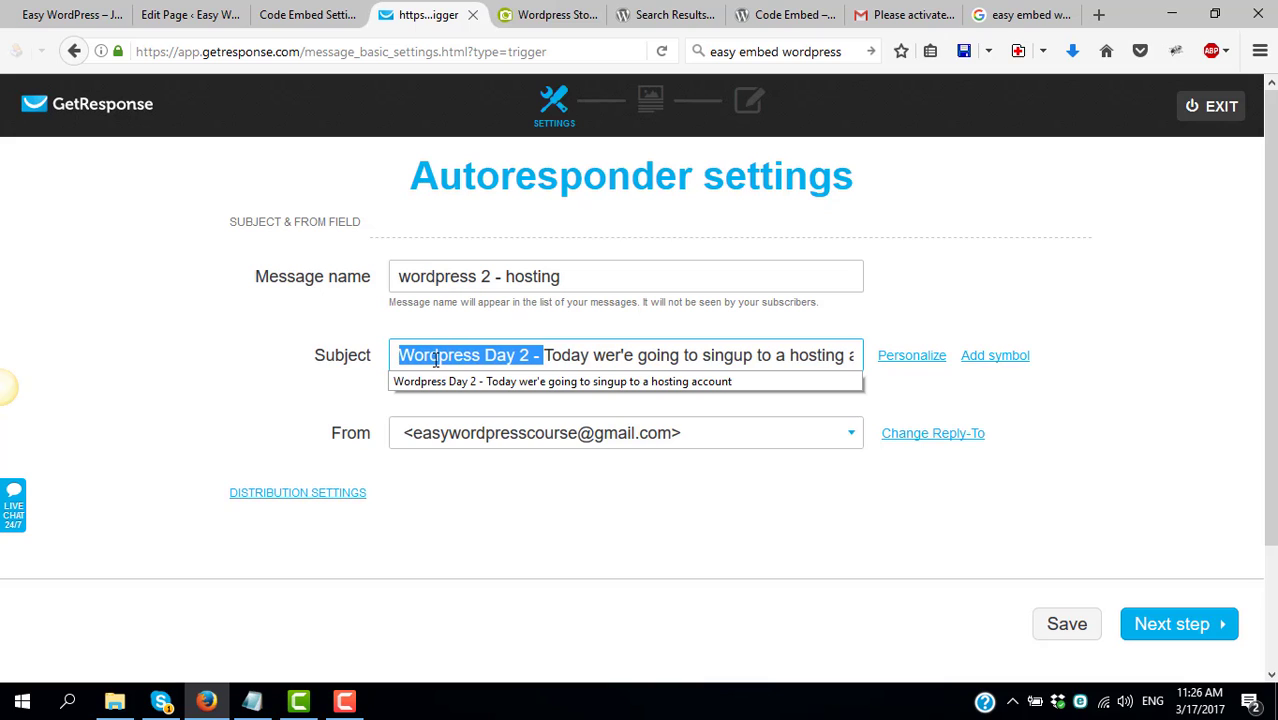
pyautogui.click(541, 358)
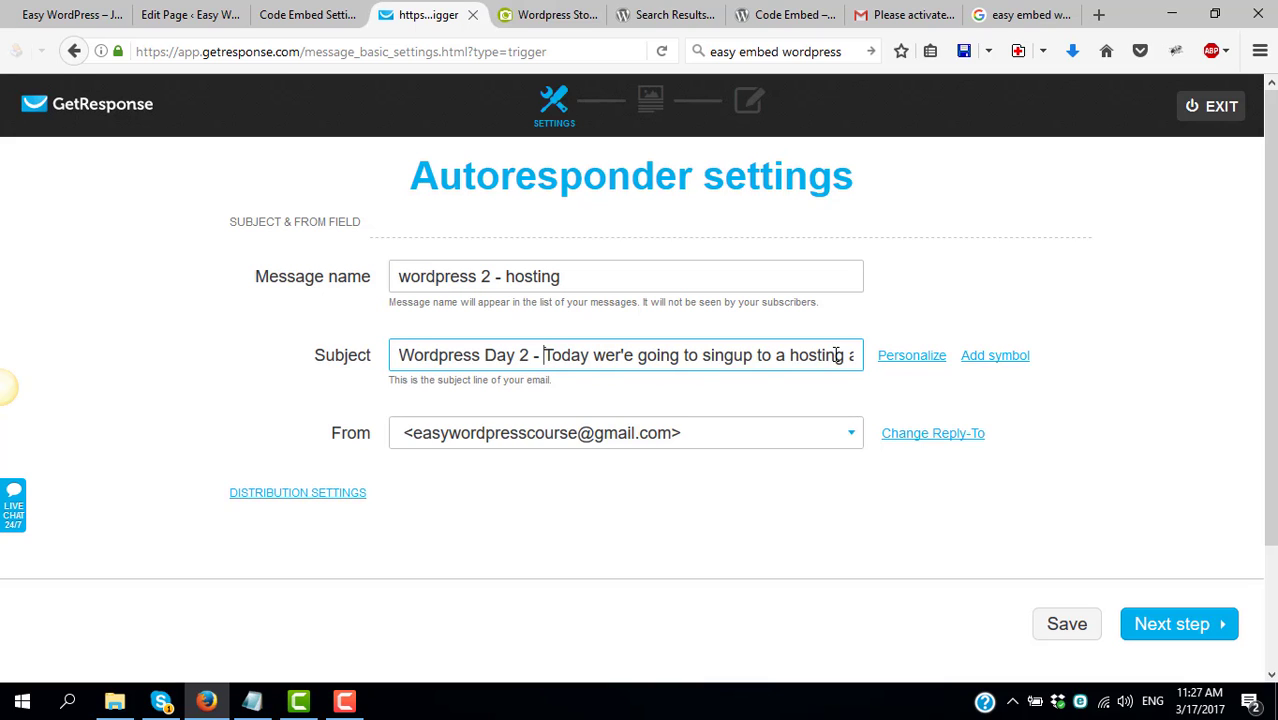
pyautogui.scroll(-3, 710, 400)
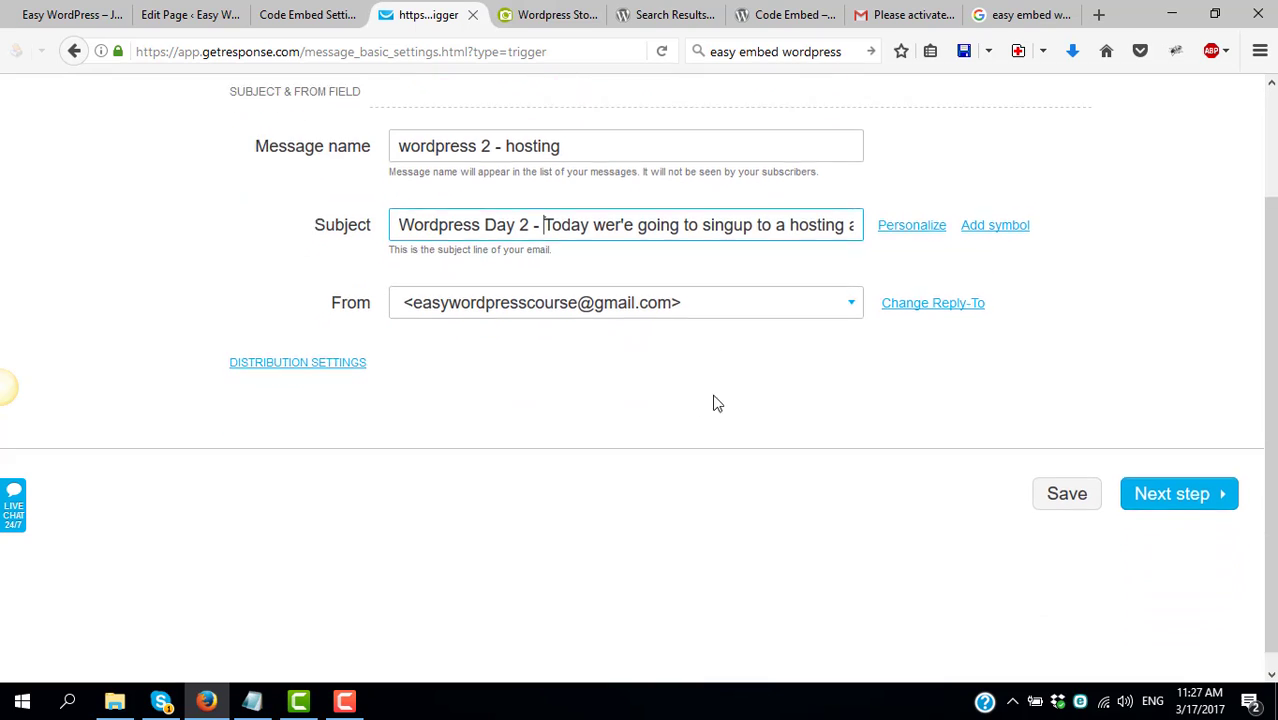
pyautogui.click(1180, 485)
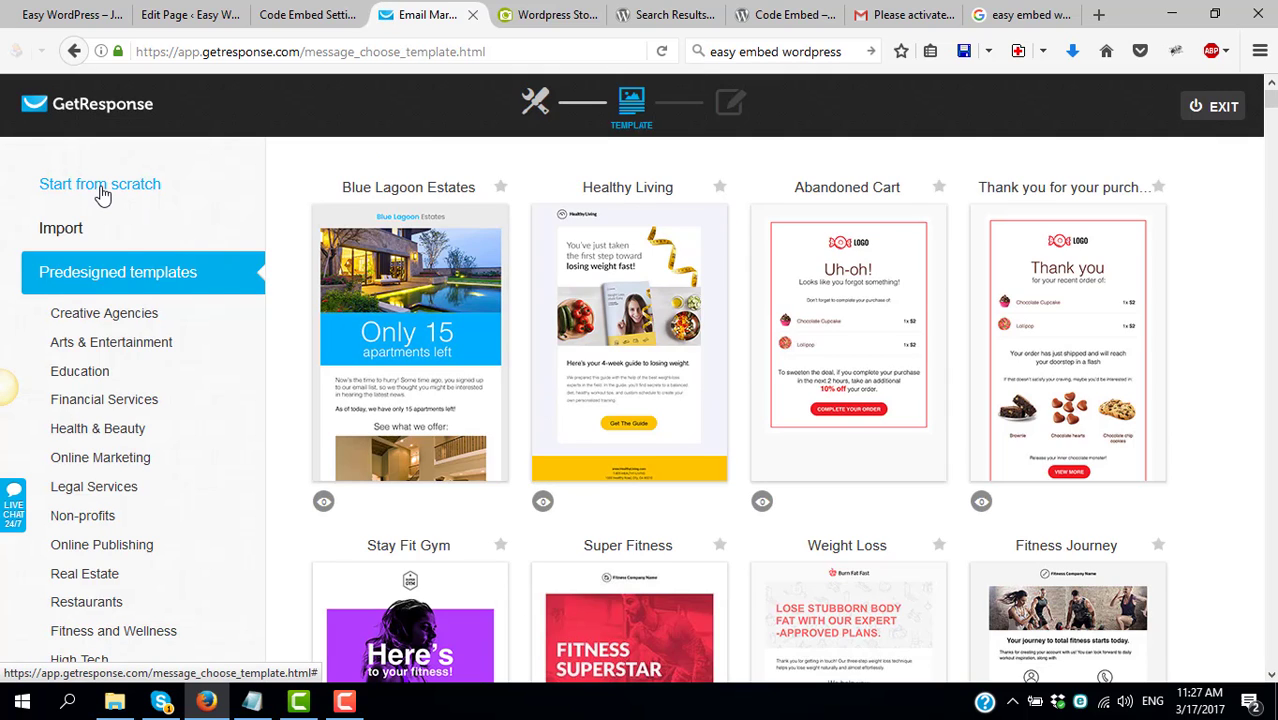
# Choose the blank start-from-scratch layout and add a text block headed "Today we're getting to work!" that introduces setting up a hosting account
pyautogui.click(100, 186)
pyautogui.moveTo(479, 447)
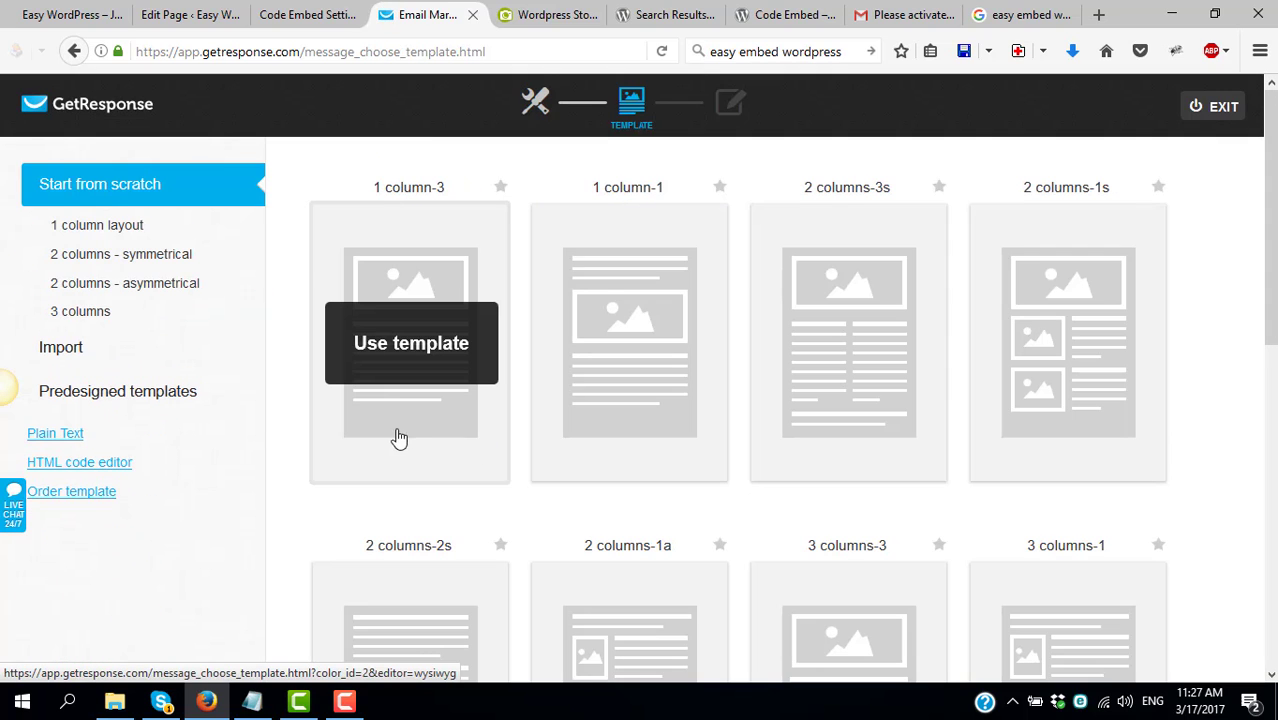
pyautogui.scroll(-10, 399, 438)
pyautogui.moveTo(585, 305)
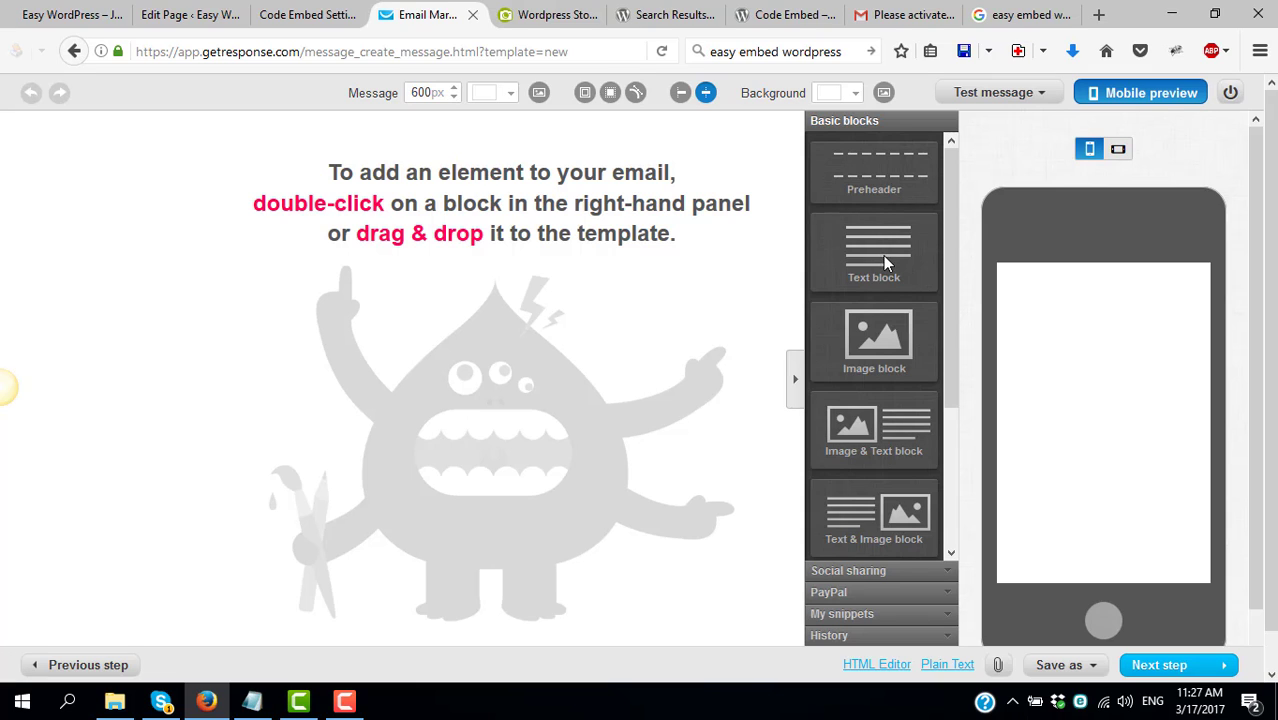
pyautogui.moveTo(874, 235); pyautogui.dragTo(395, 193)
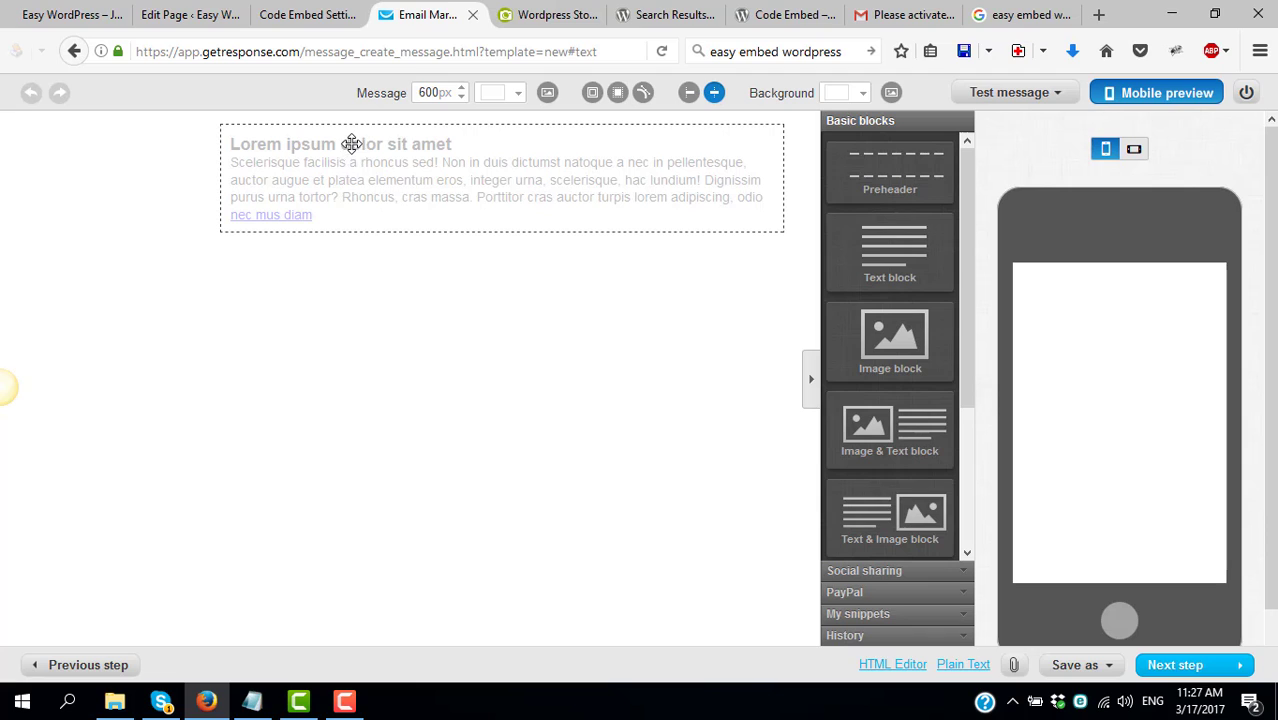
pyautogui.moveTo(355, 148); pyautogui.dragTo(351, 145)
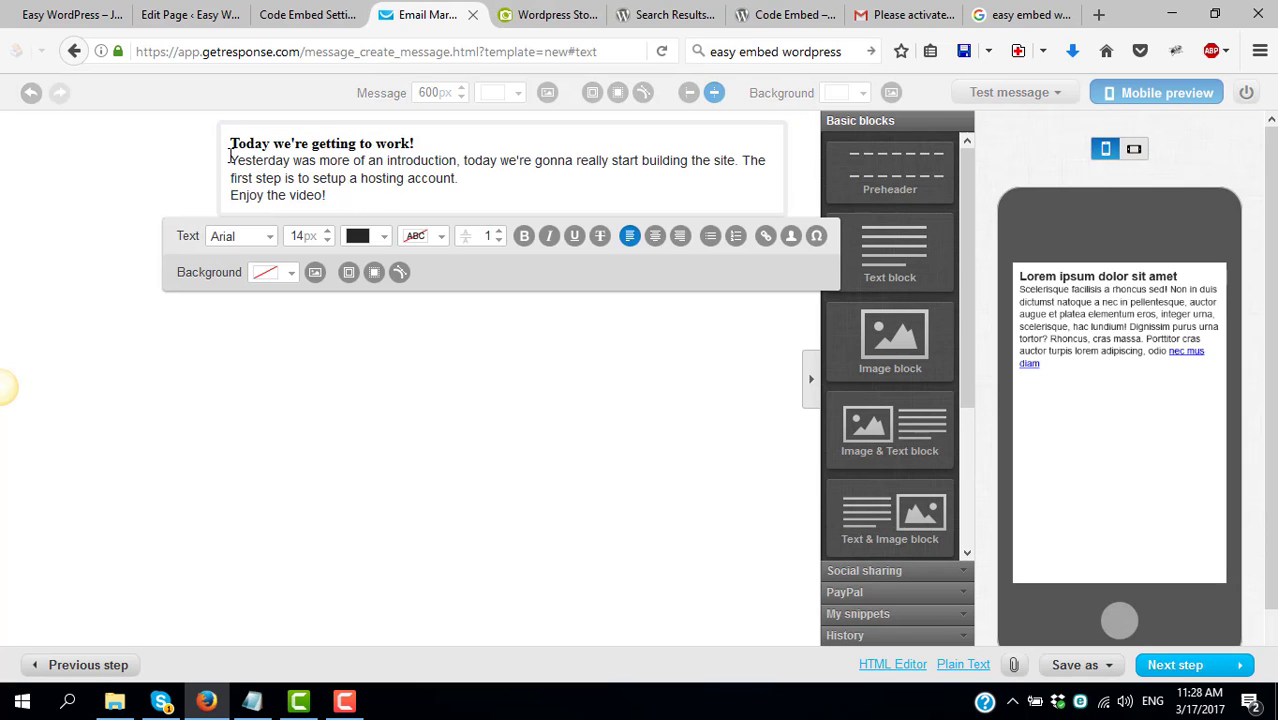
pyautogui.tripleClick(285, 196)
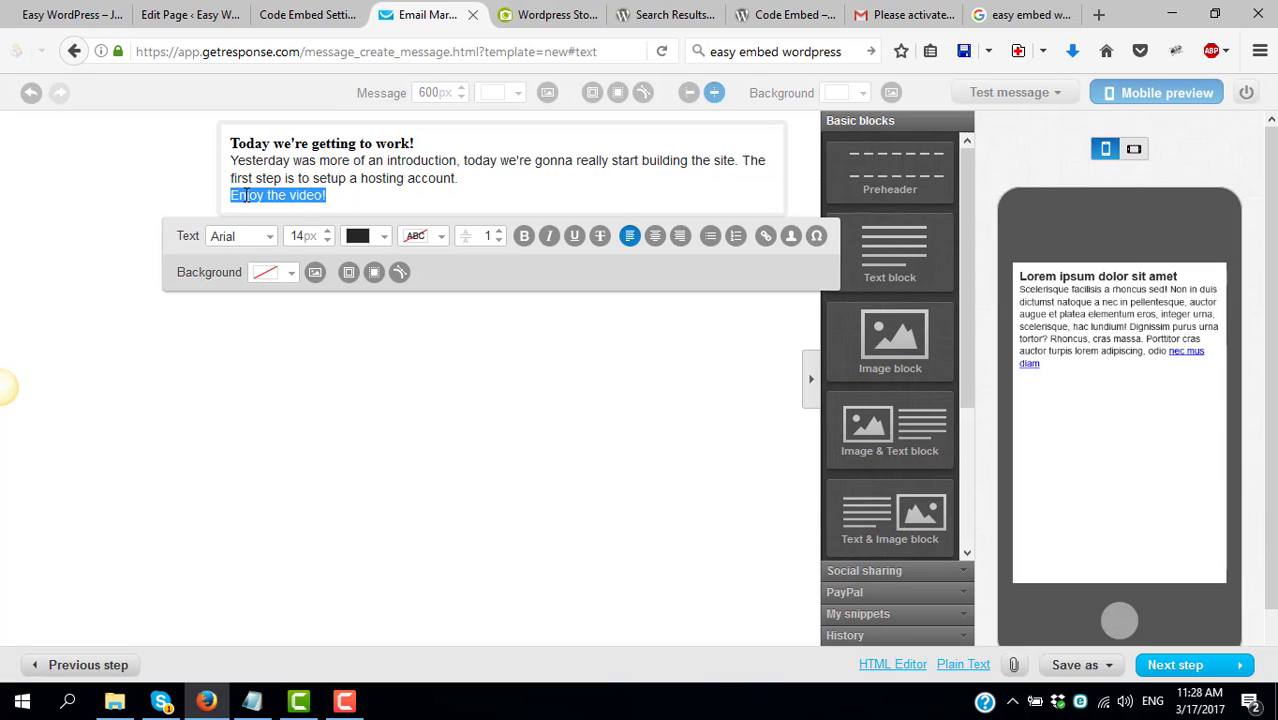
pyautogui.click(90, 16)
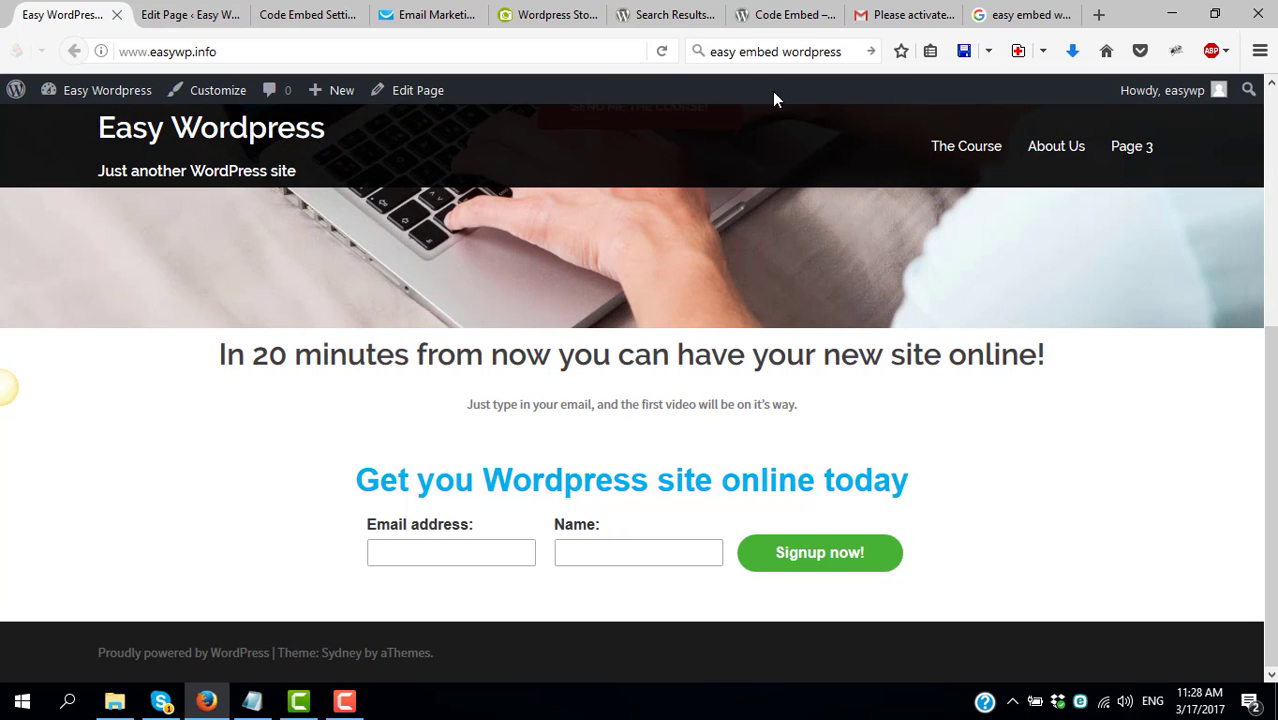
pyautogui.moveTo(1000, 148)
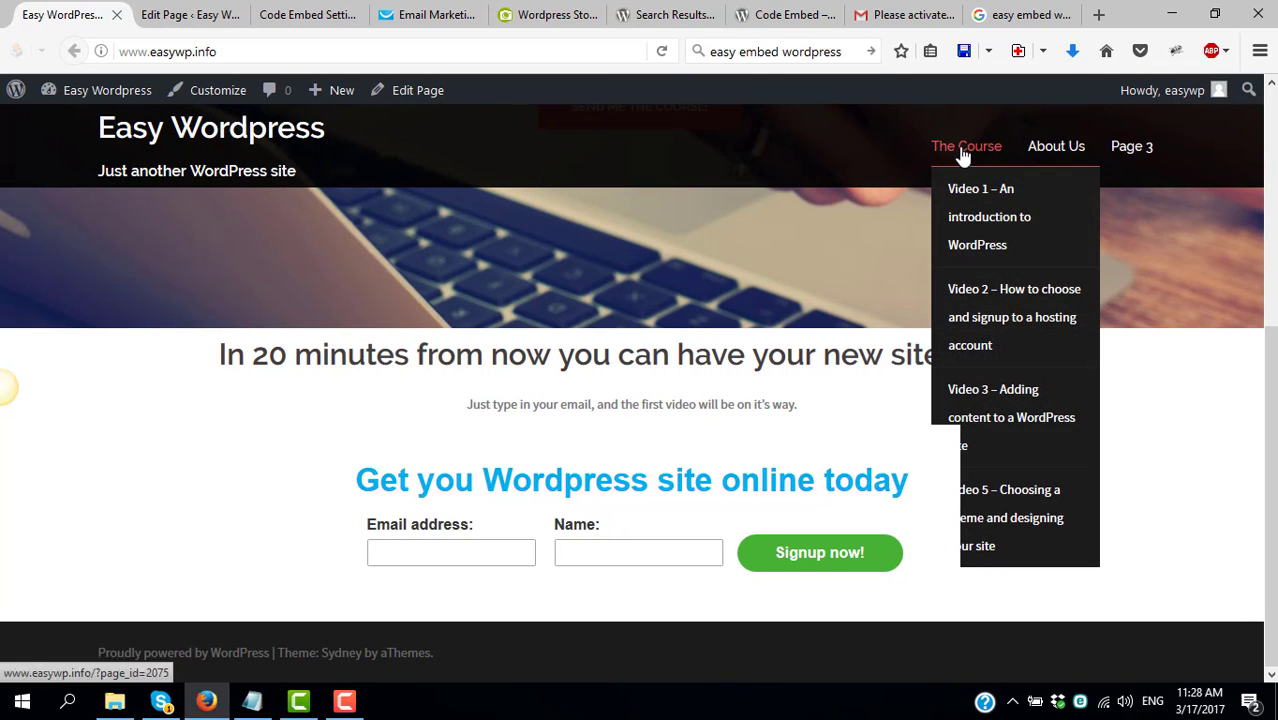
pyautogui.rightClick(988, 300)
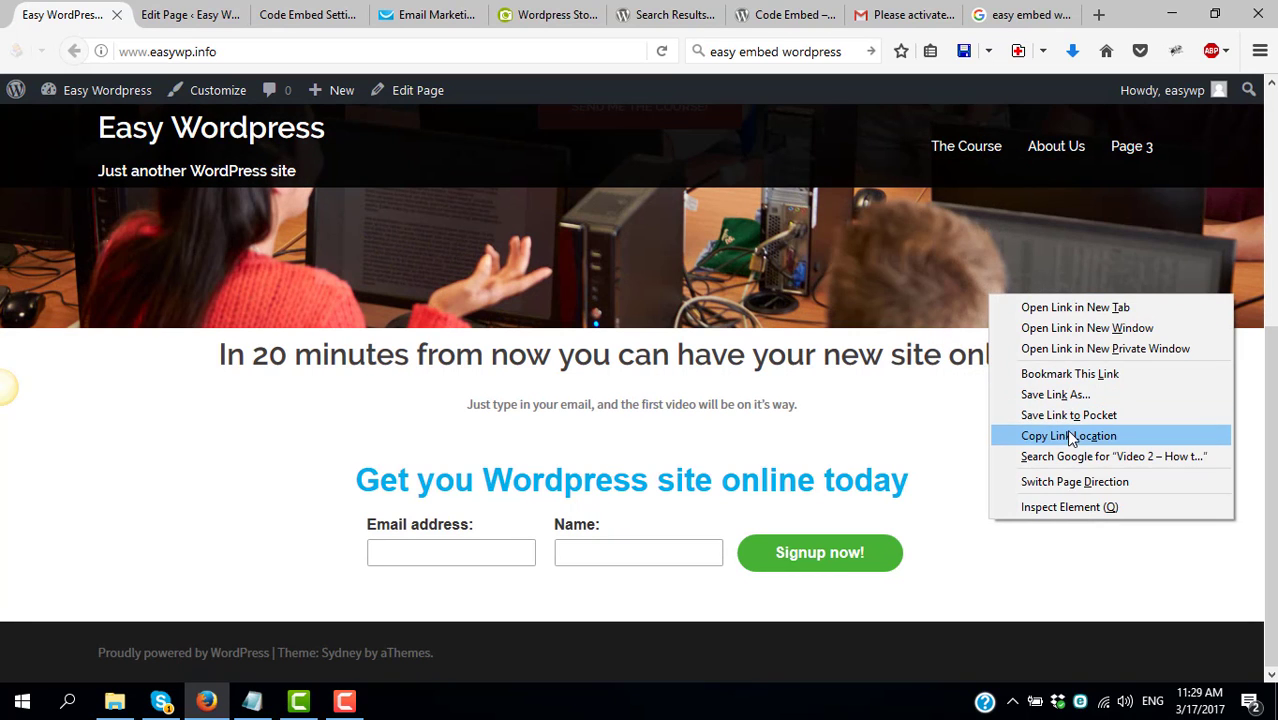
pyautogui.click(1068, 436)
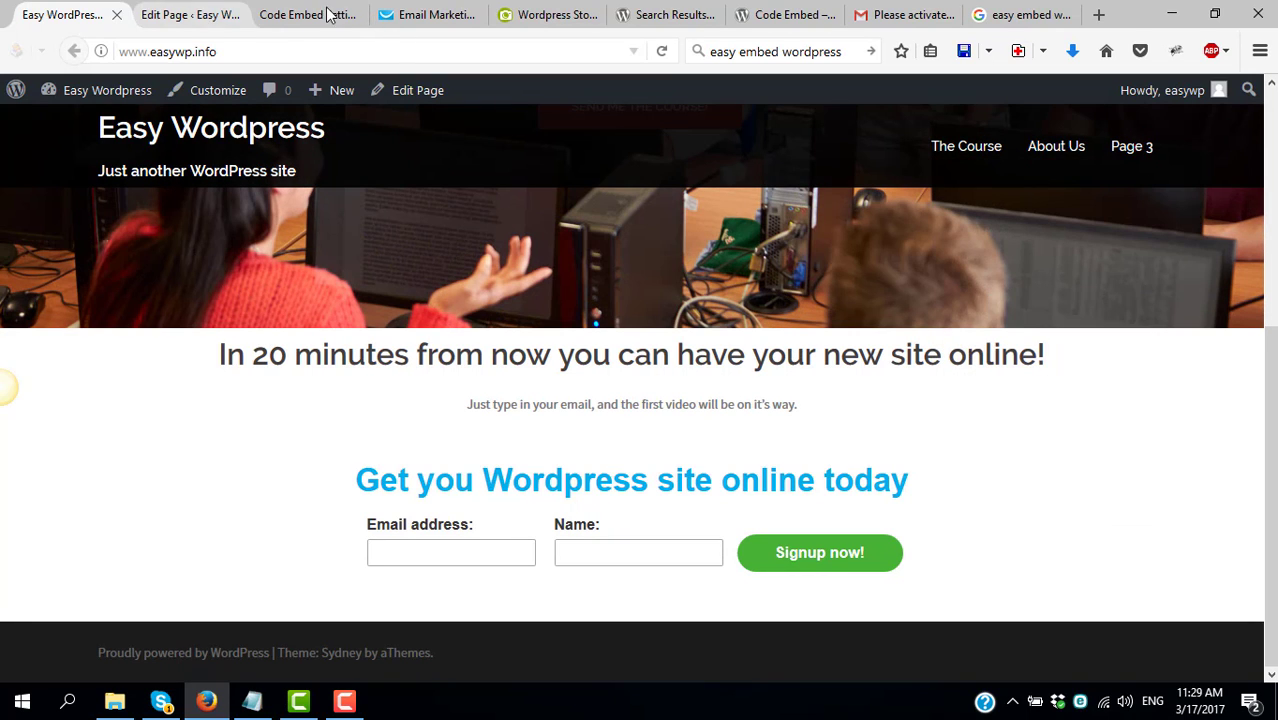
pyautogui.click(428, 14)
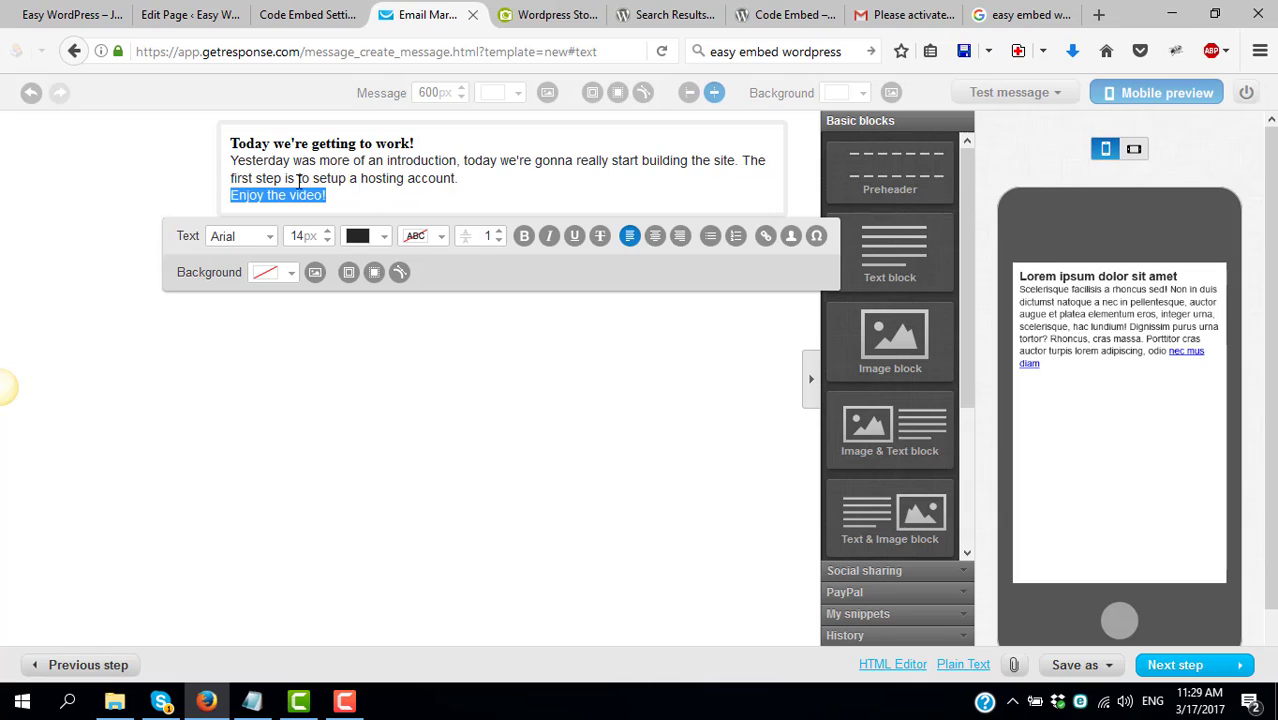
pyautogui.click(766, 238)
pyautogui.click(639, 350)
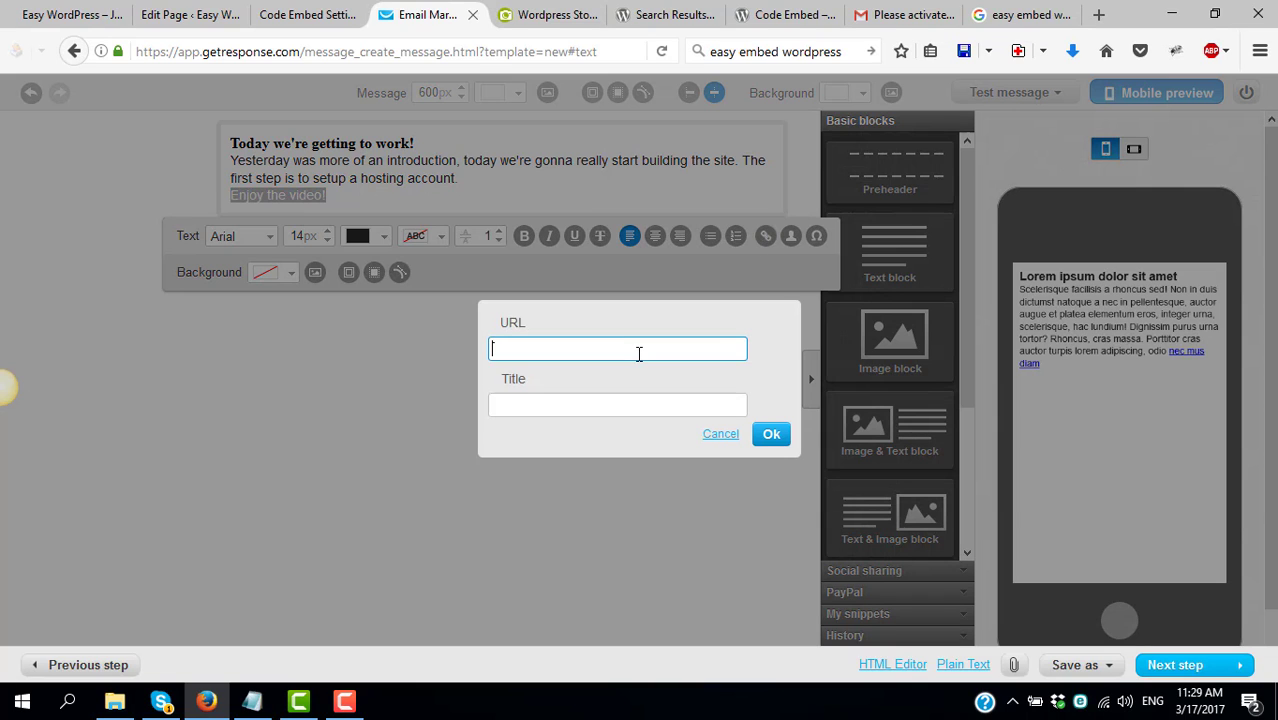
pyautogui.hotkey('ctrl', 'v')
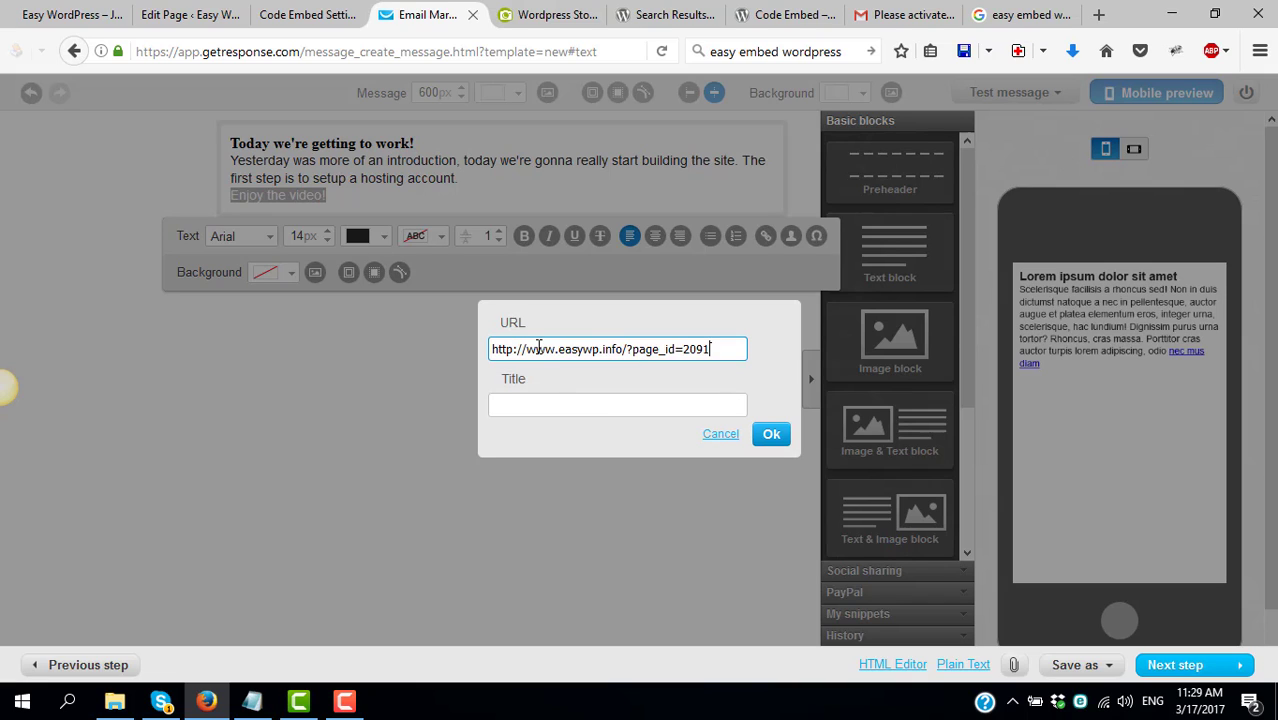
pyautogui.click(773, 430)
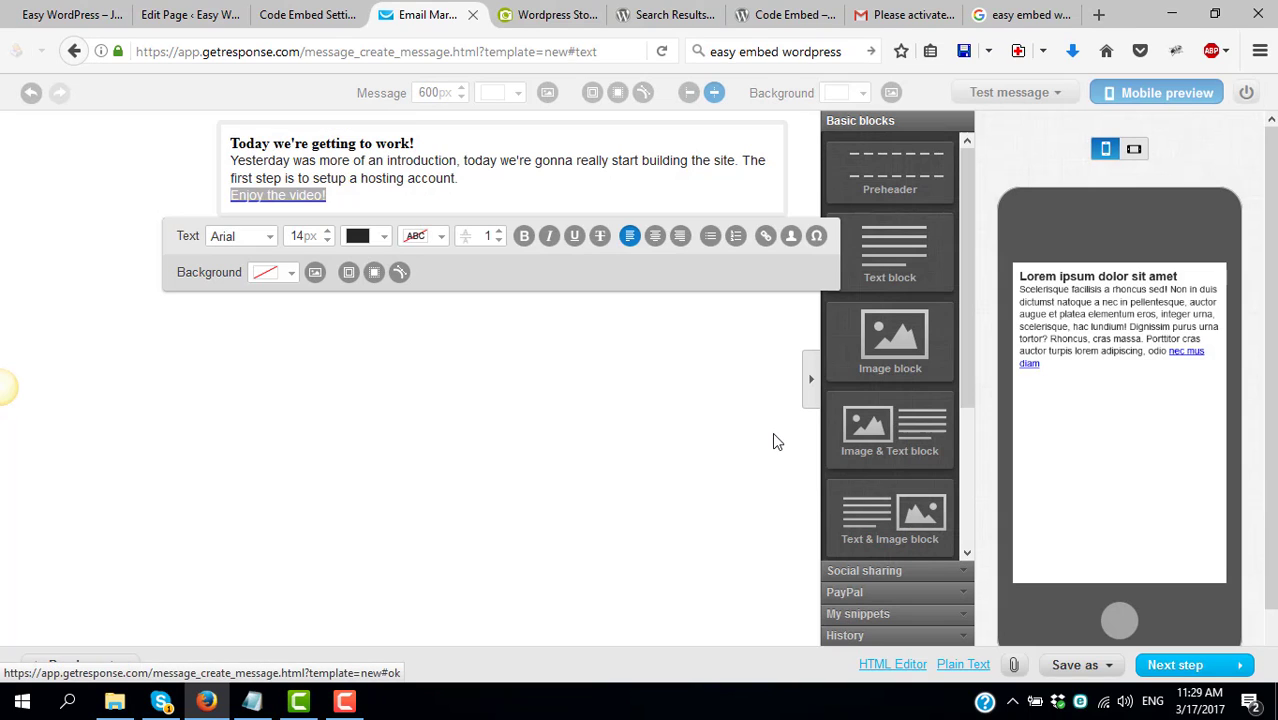
# Finish the email and publish the day 1 autoresponder "wordpress 2 - hosting"
pyautogui.click(1176, 667)
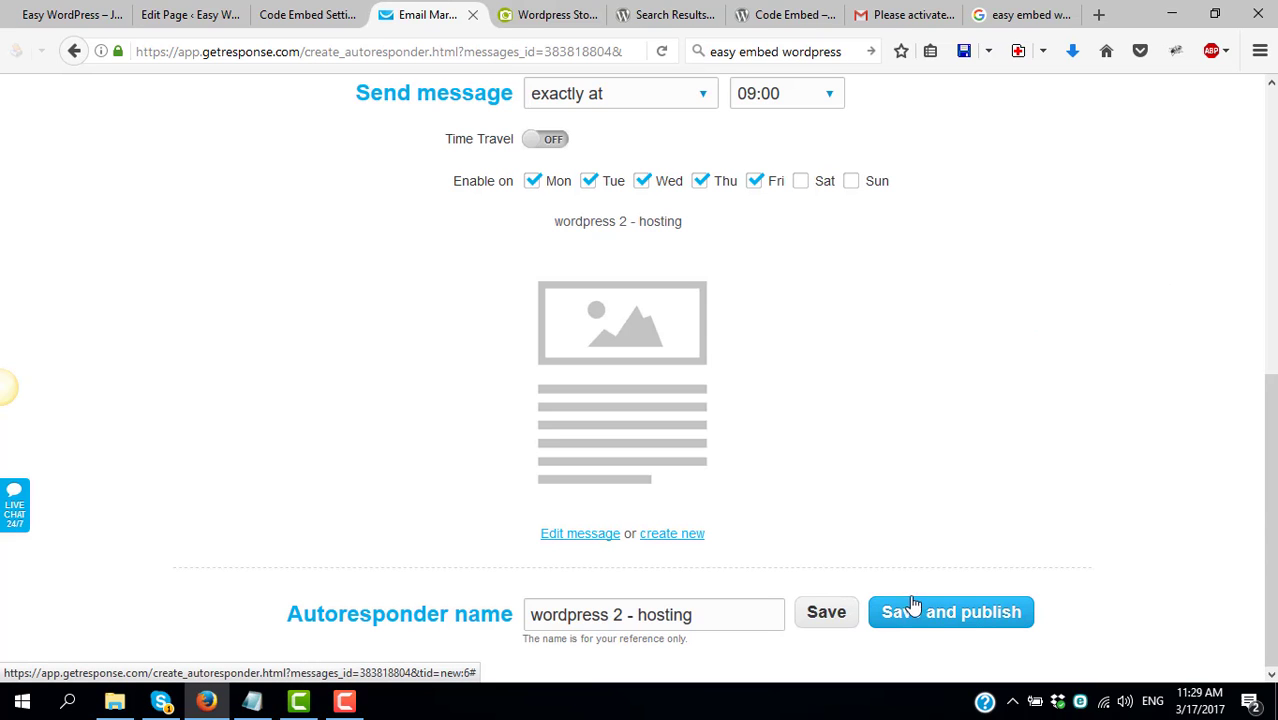
pyautogui.click(948, 614)
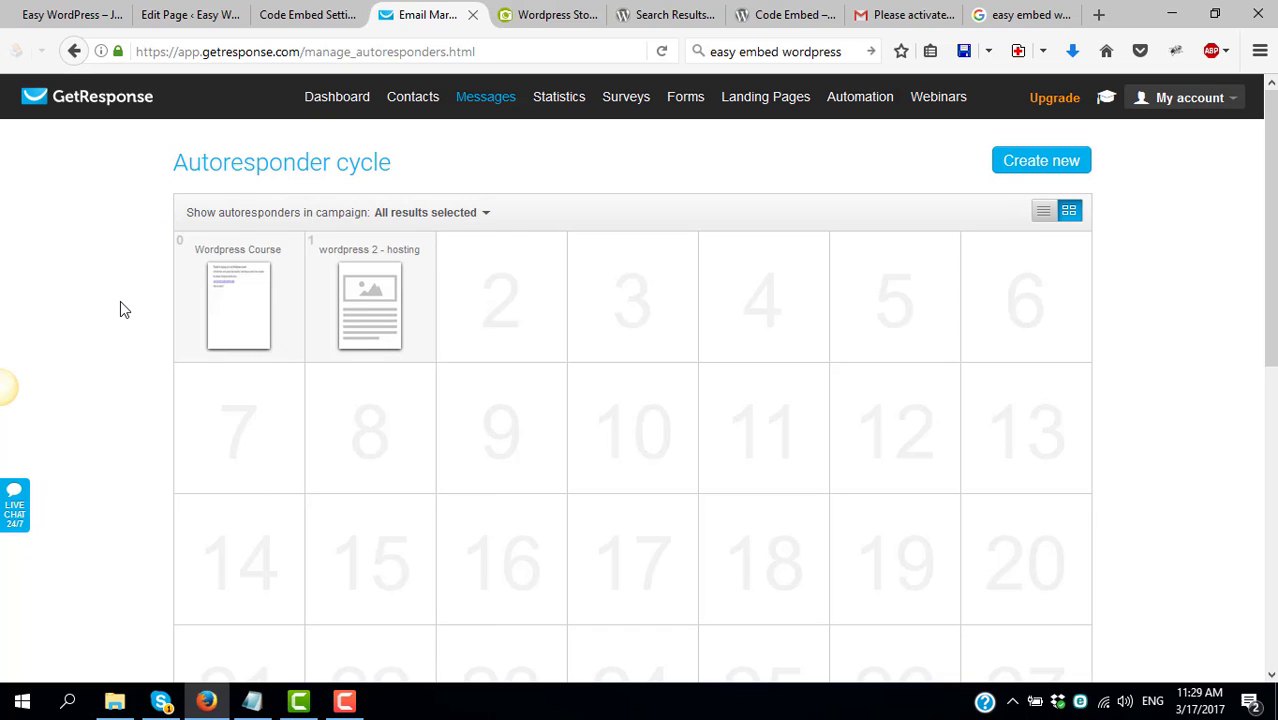
# Move the "wordpress 2 - hosting" autoresponder to day 2 and back to day 1 in the cycle
pyautogui.moveTo(355, 297)
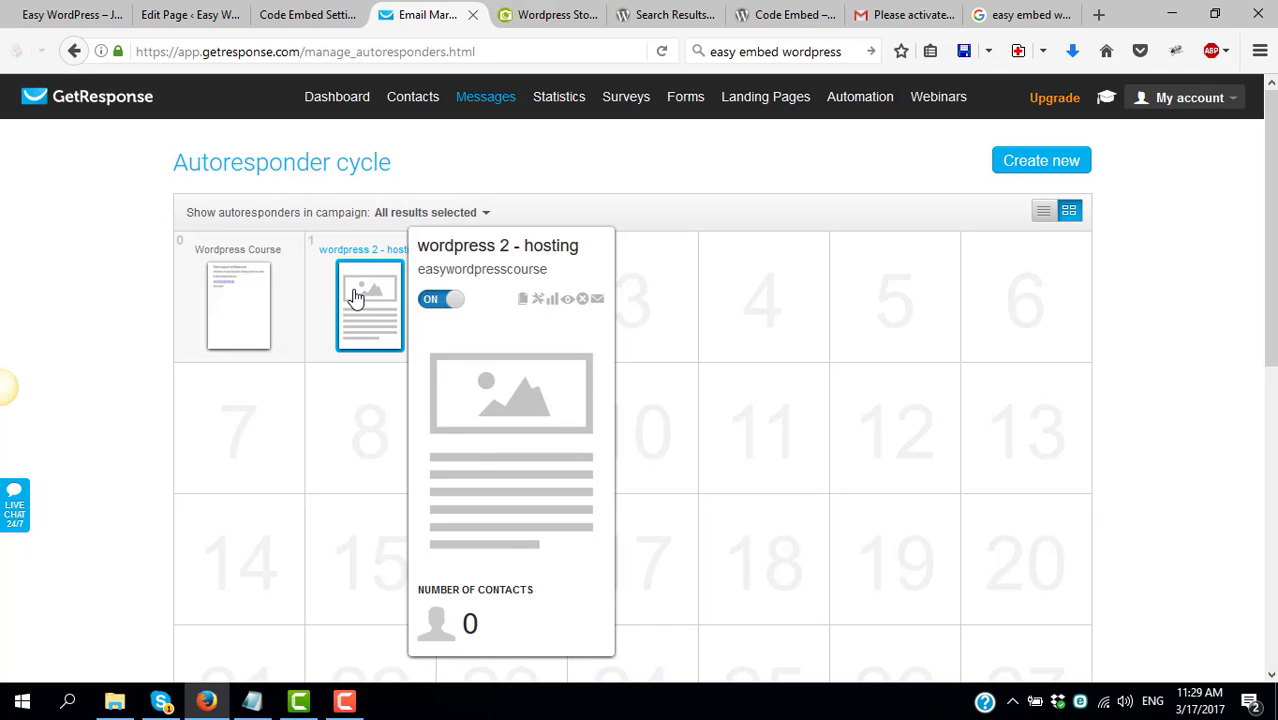
pyautogui.moveTo(360, 288); pyautogui.dragTo(484, 291)
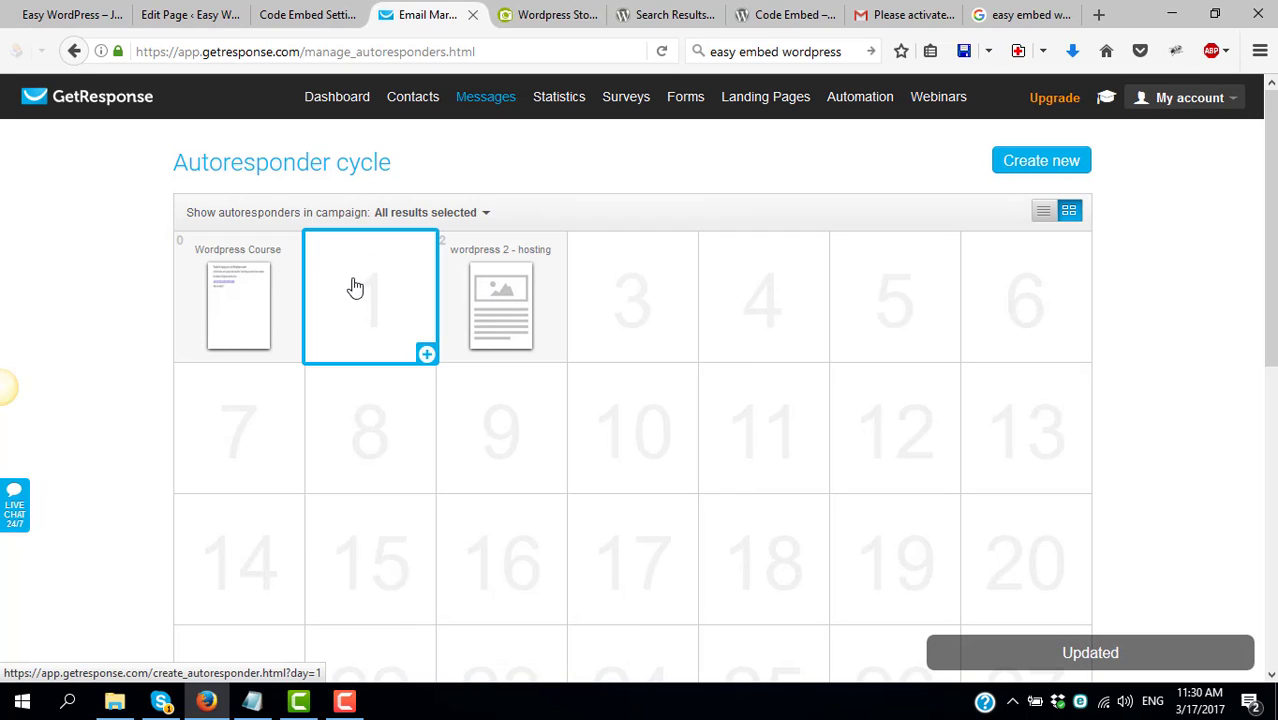
pyautogui.moveTo(480, 252)
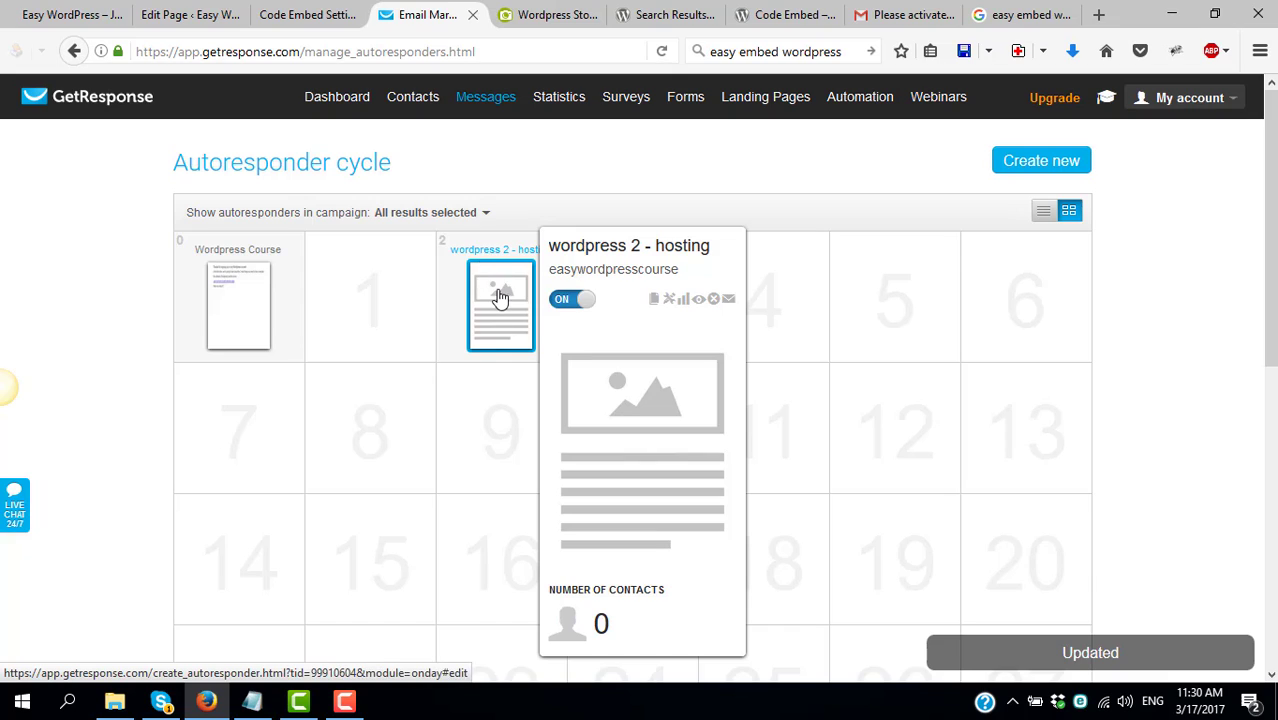
pyautogui.moveTo(500, 298); pyautogui.dragTo(370, 292)
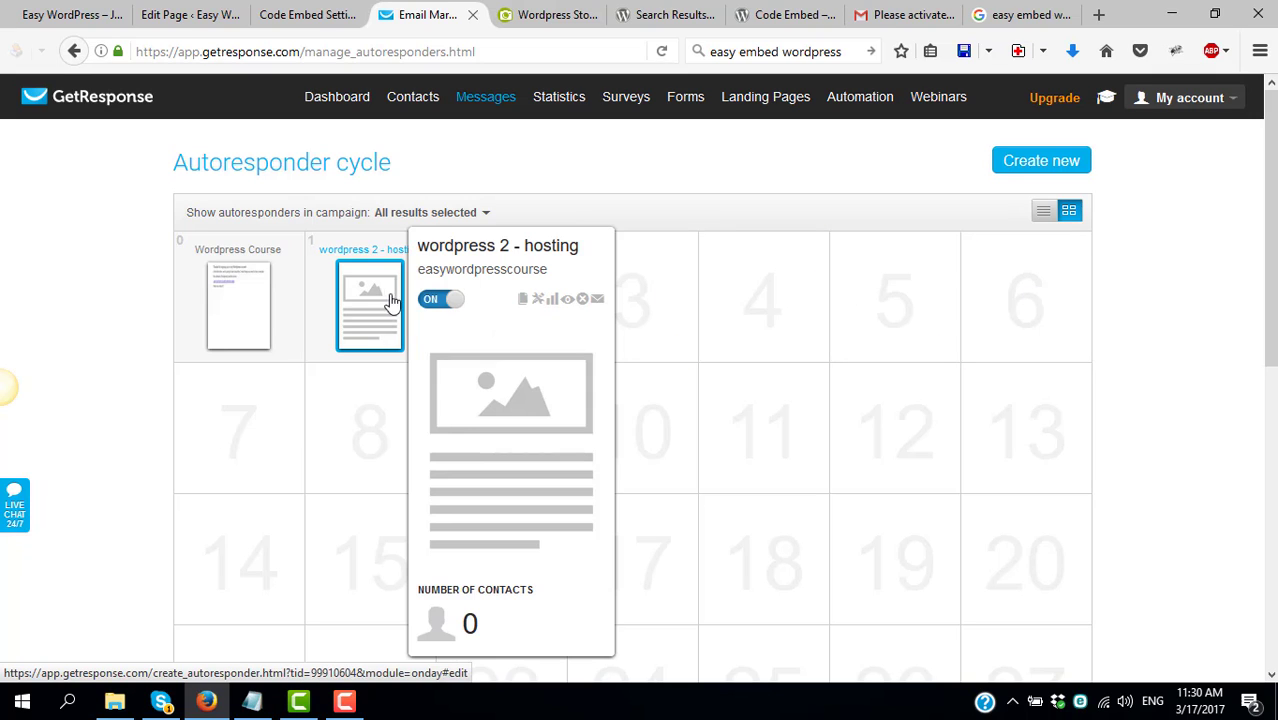
# Open the message of the "wordpress 2 - hosting" autoresponder for editing in the email editor
pyautogui.click(371, 318)
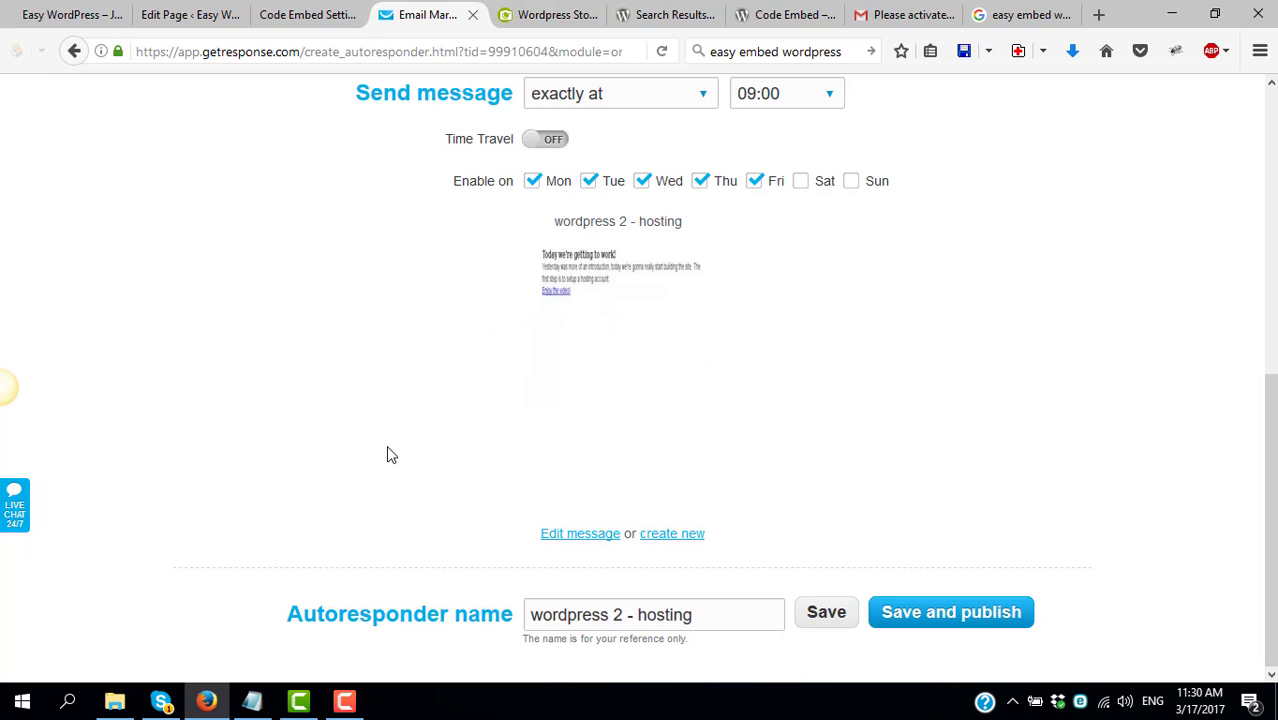
pyautogui.click(599, 541)
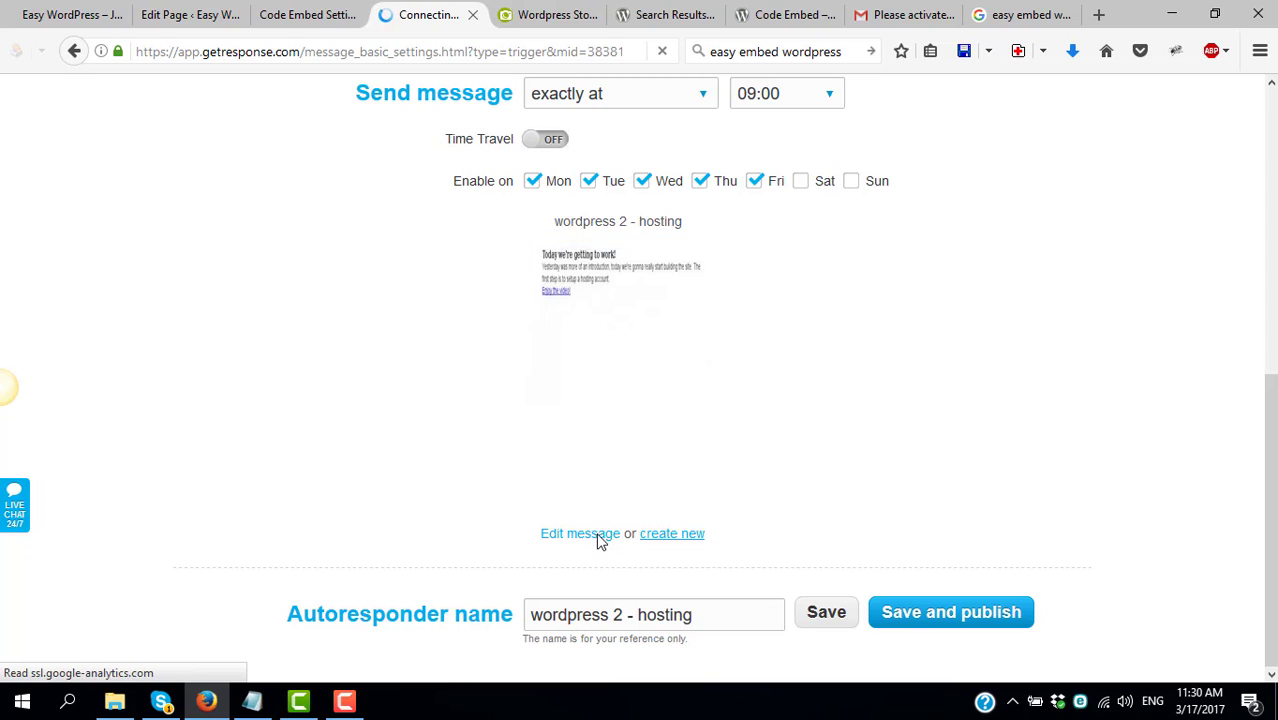
pyautogui.click(1192, 484)
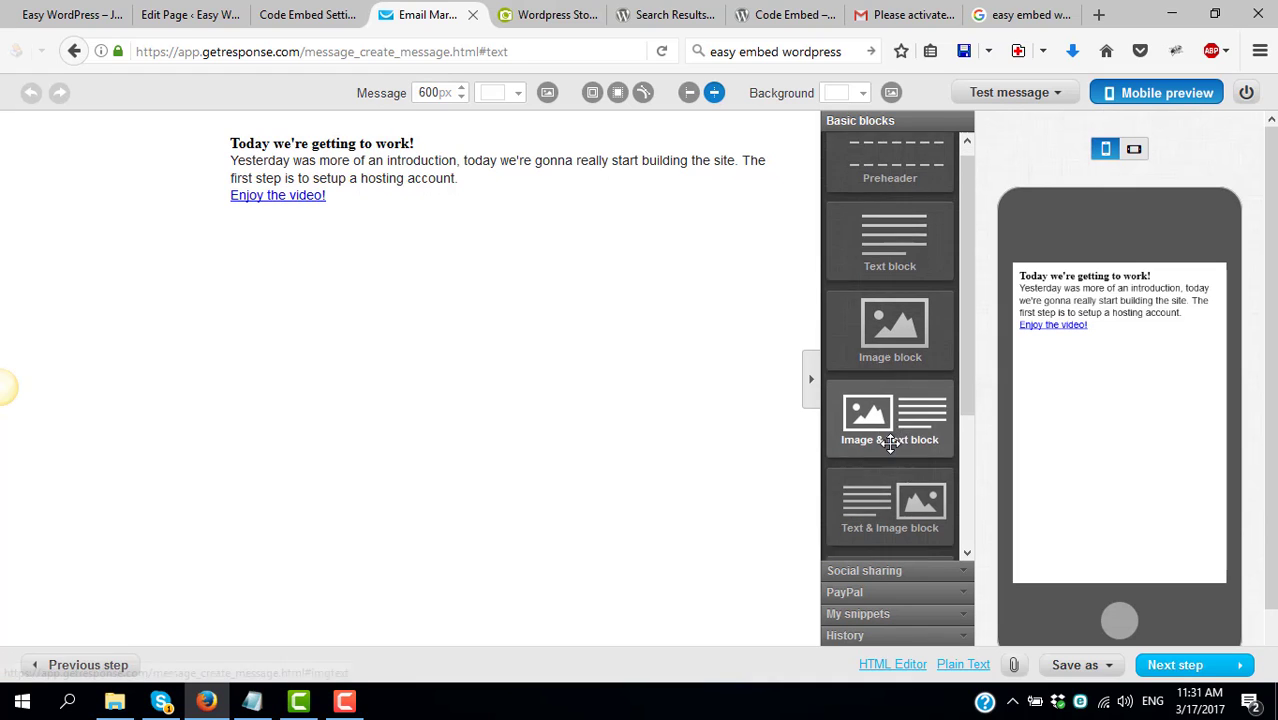
# Add a social sharing block with Like, Tweet, Pin it and Forward below the text, and remove the extra single Like button
pyautogui.scroll(-3, 890, 440)
pyautogui.click(872, 571)
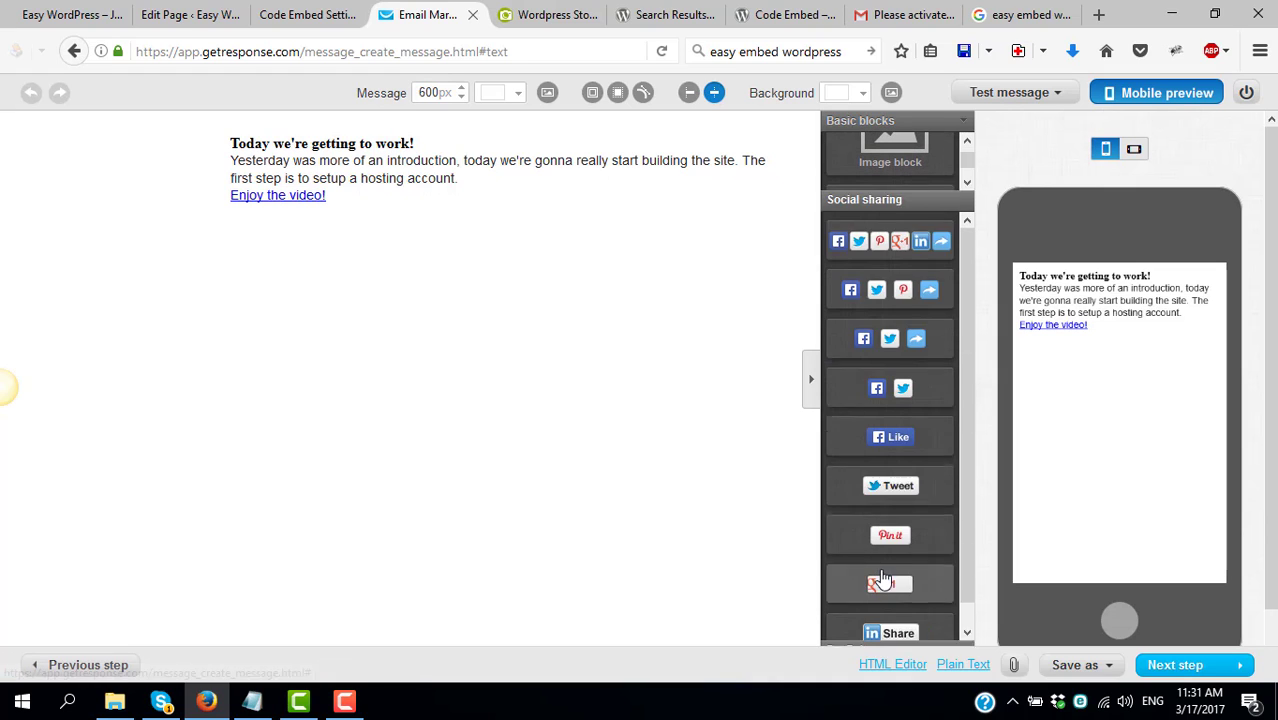
pyautogui.moveTo(892, 380); pyautogui.dragTo(266, 240)
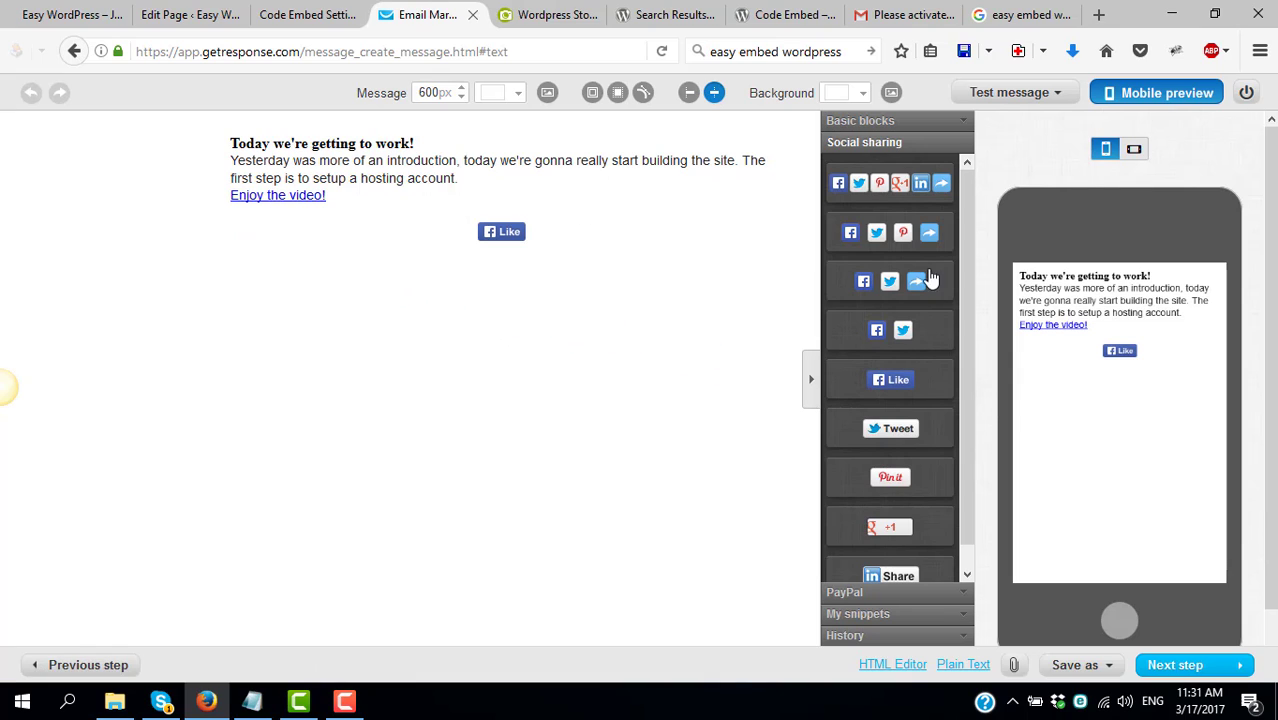
pyautogui.moveTo(913, 237); pyautogui.dragTo(497, 265)
pyautogui.moveTo(505, 279)
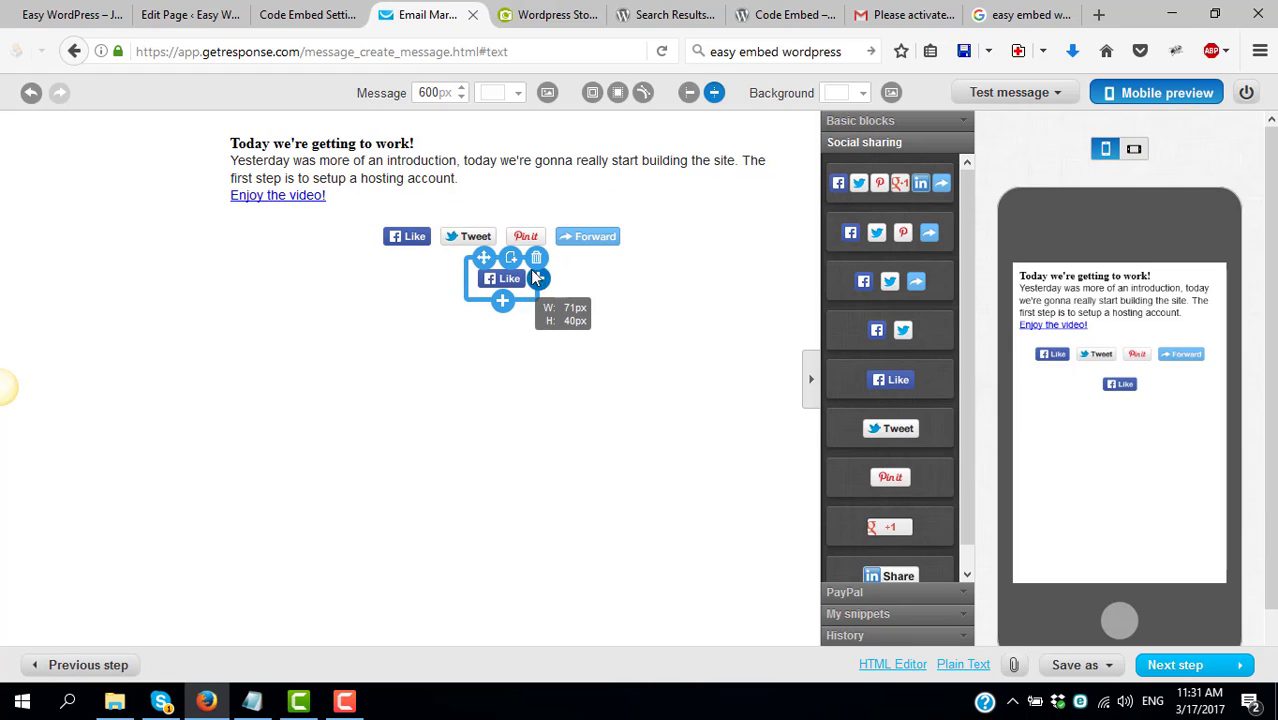
pyautogui.click(537, 261)
pyautogui.moveTo(433, 224)
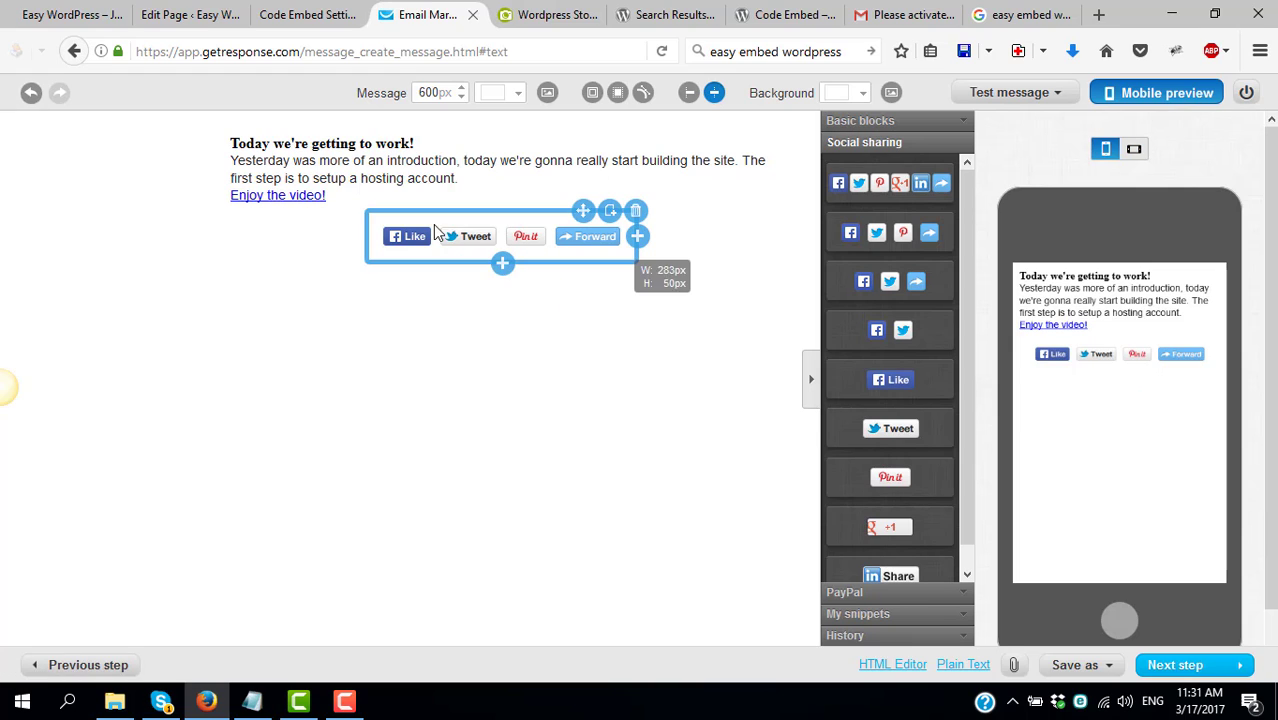
# Finish the edited email after checking the PayPal blocks, and publish the updated "wordpress 2 - hosting" autoresponder
pyautogui.click(873, 594)
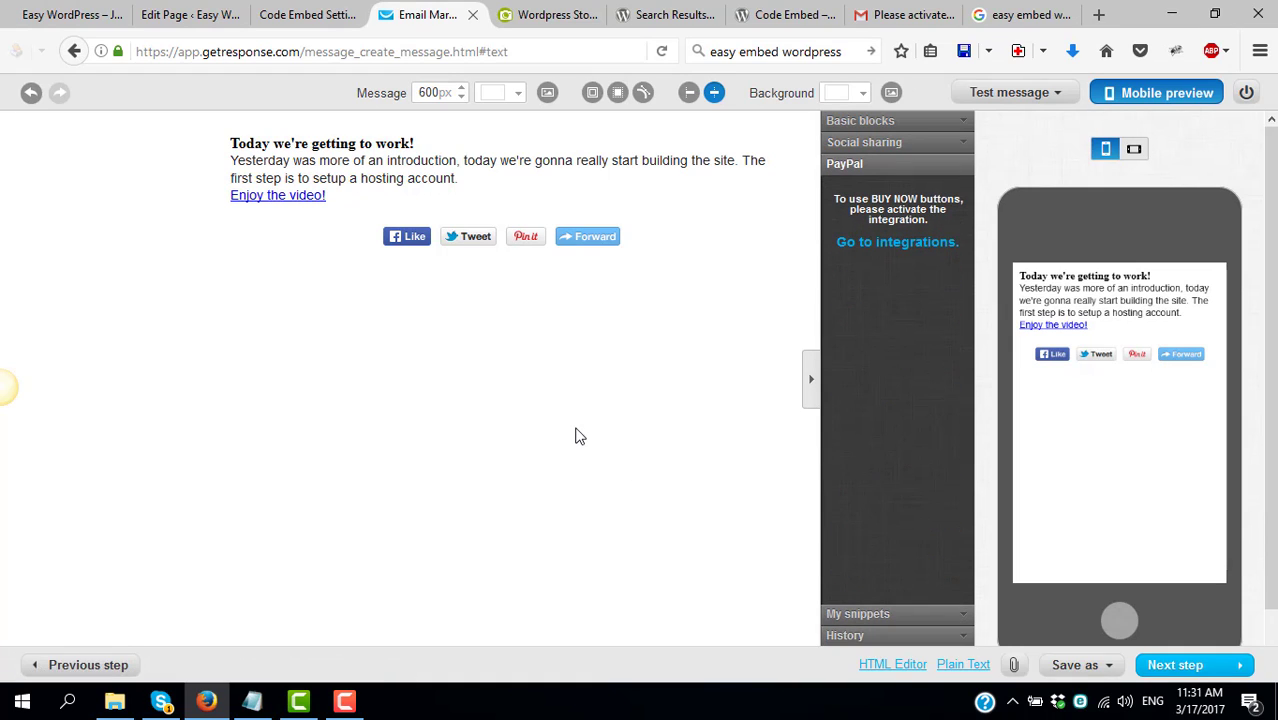
pyautogui.click(1177, 668)
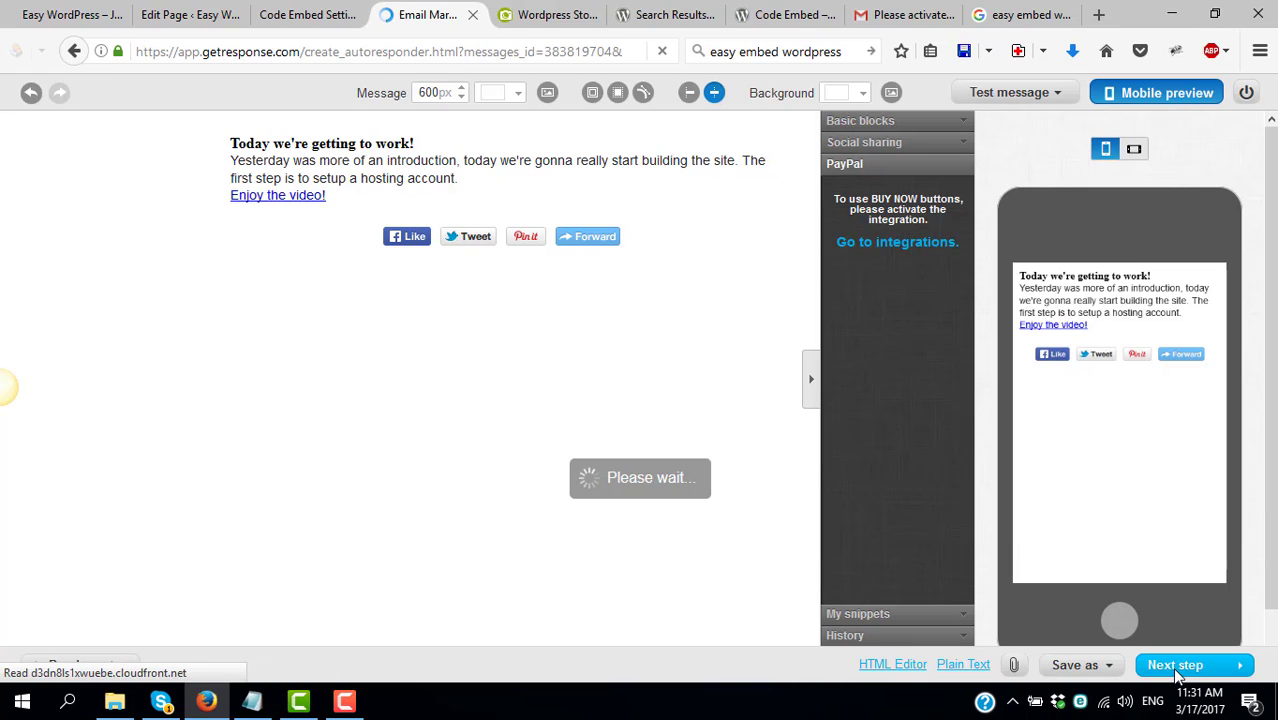
pyautogui.scroll(-3, 741, 485)
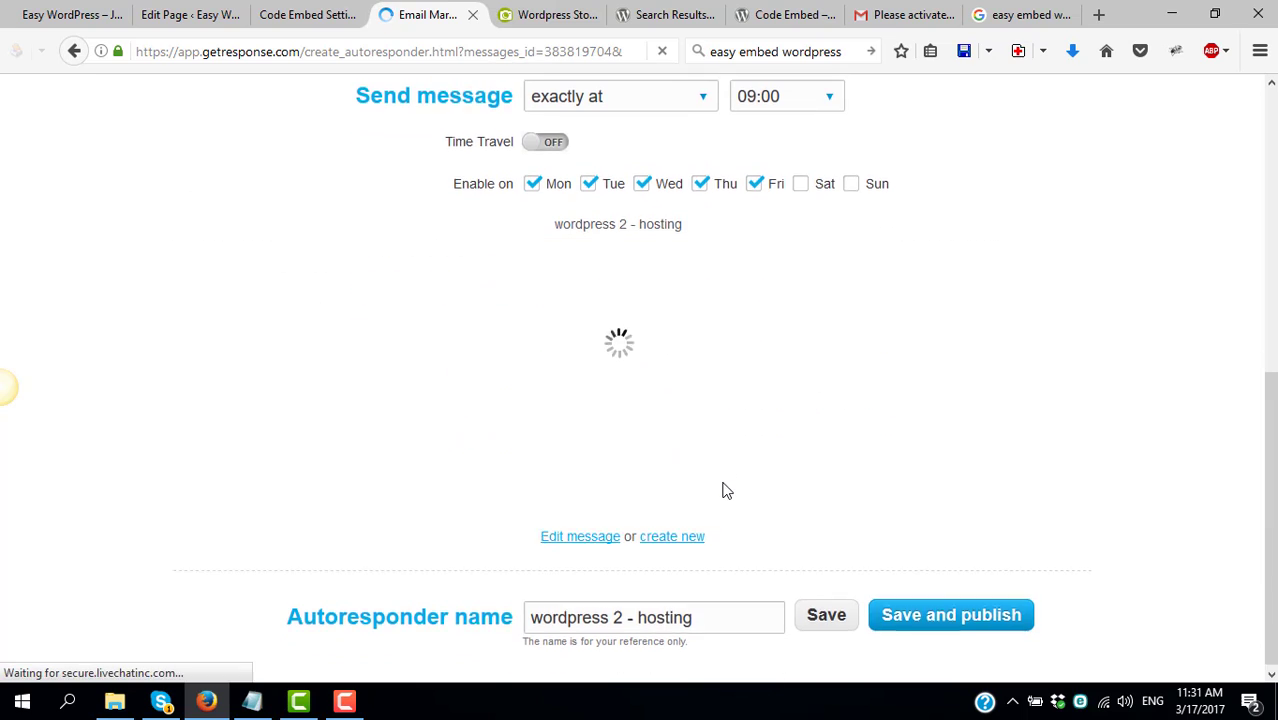
pyautogui.click(970, 614)
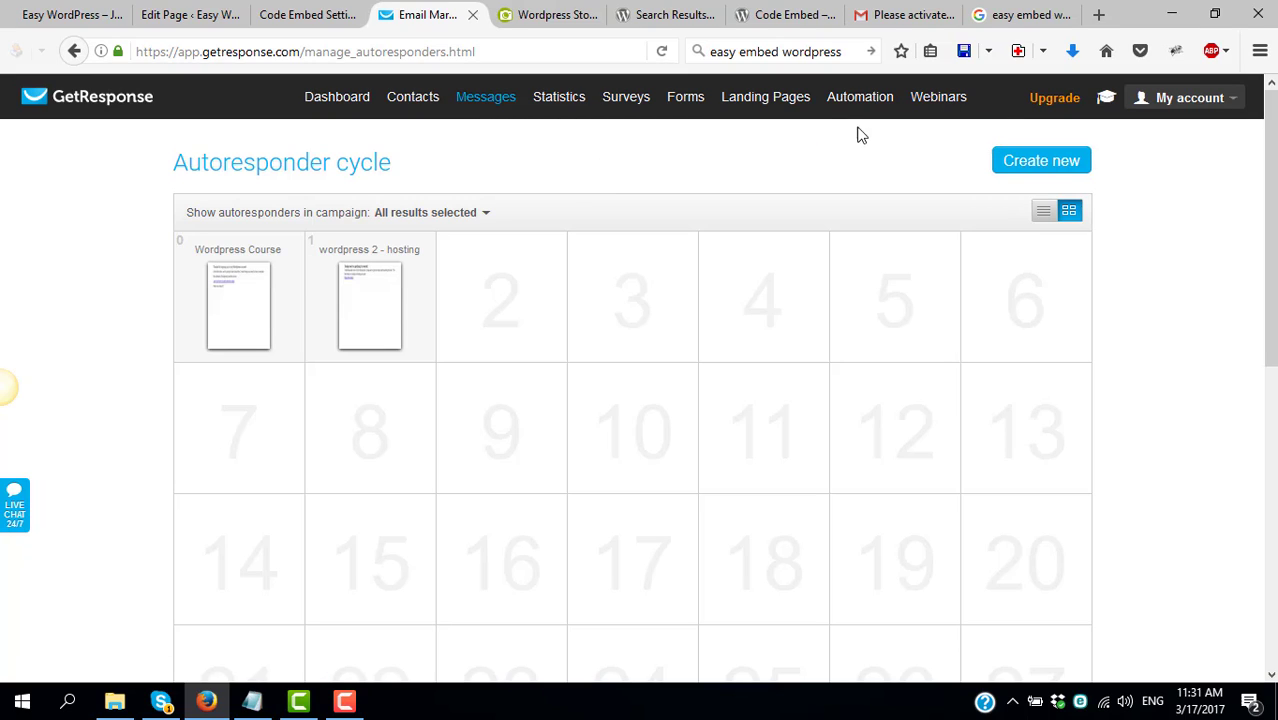
# Preview the day 0 and day 1 autoresponders, view the signup form on the site's home page, and return to the cycle
pyautogui.moveTo(760, 102)
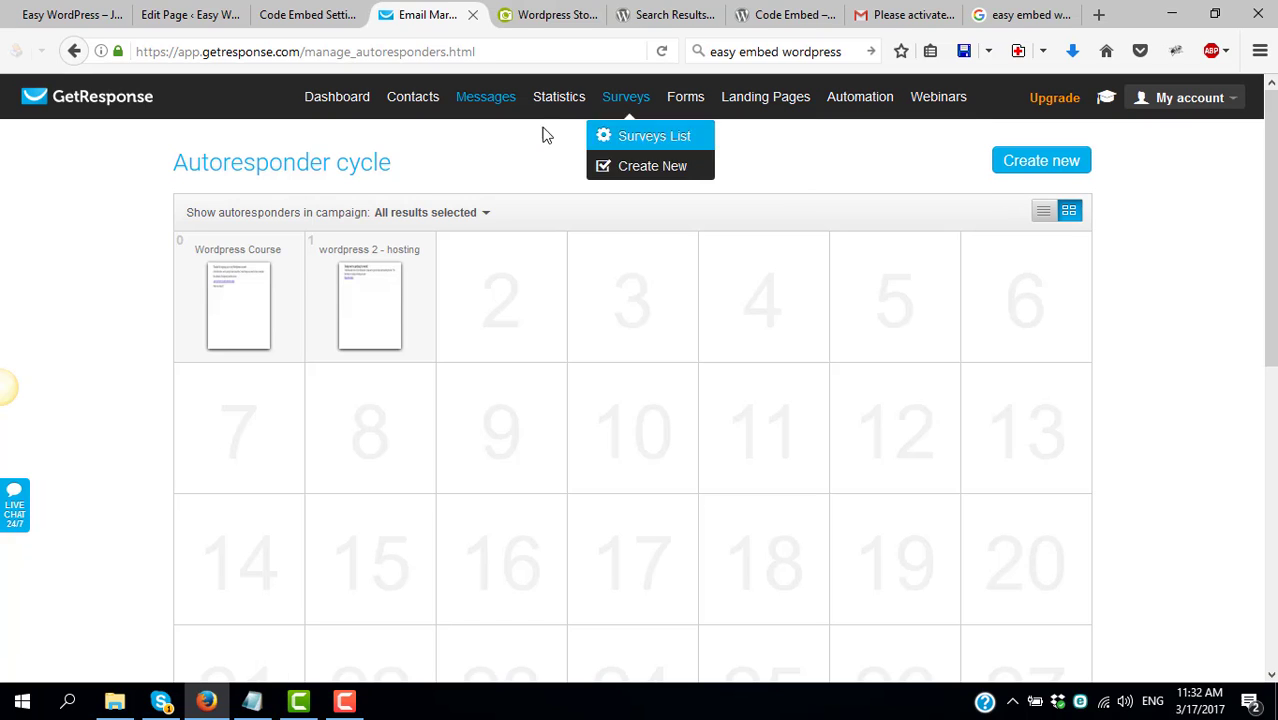
pyautogui.moveTo(235, 298)
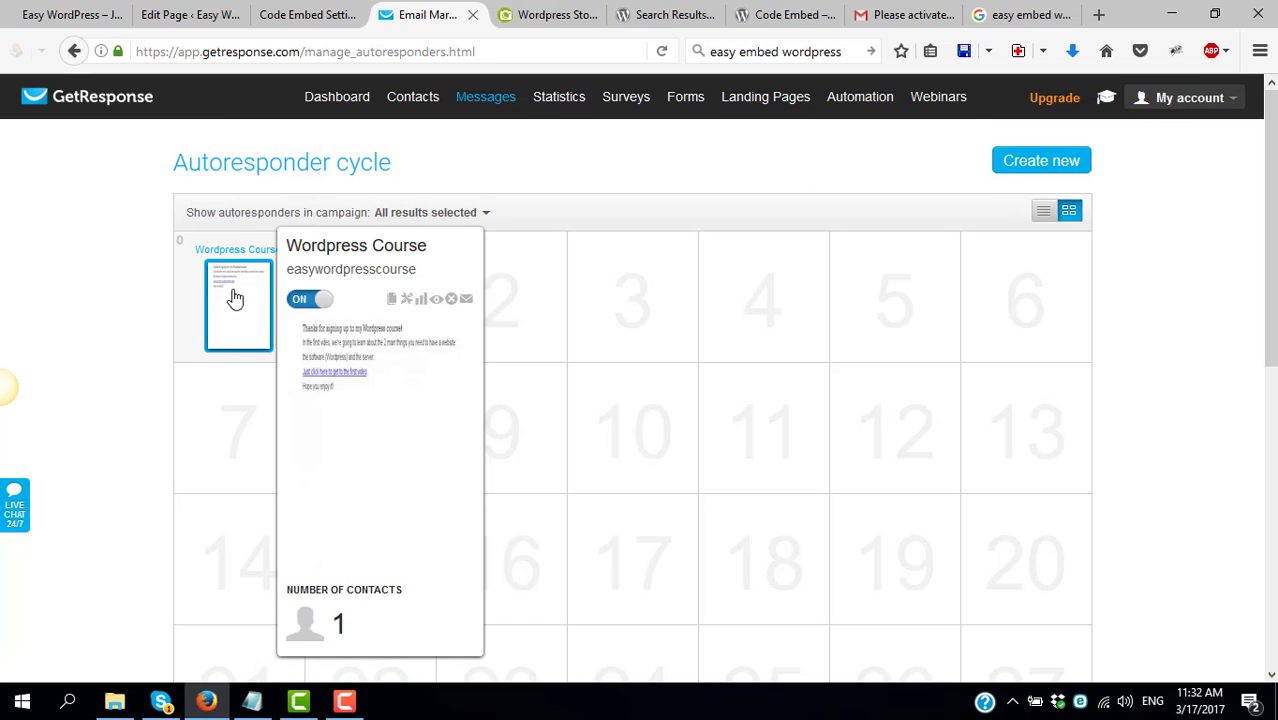
pyautogui.moveTo(369, 292)
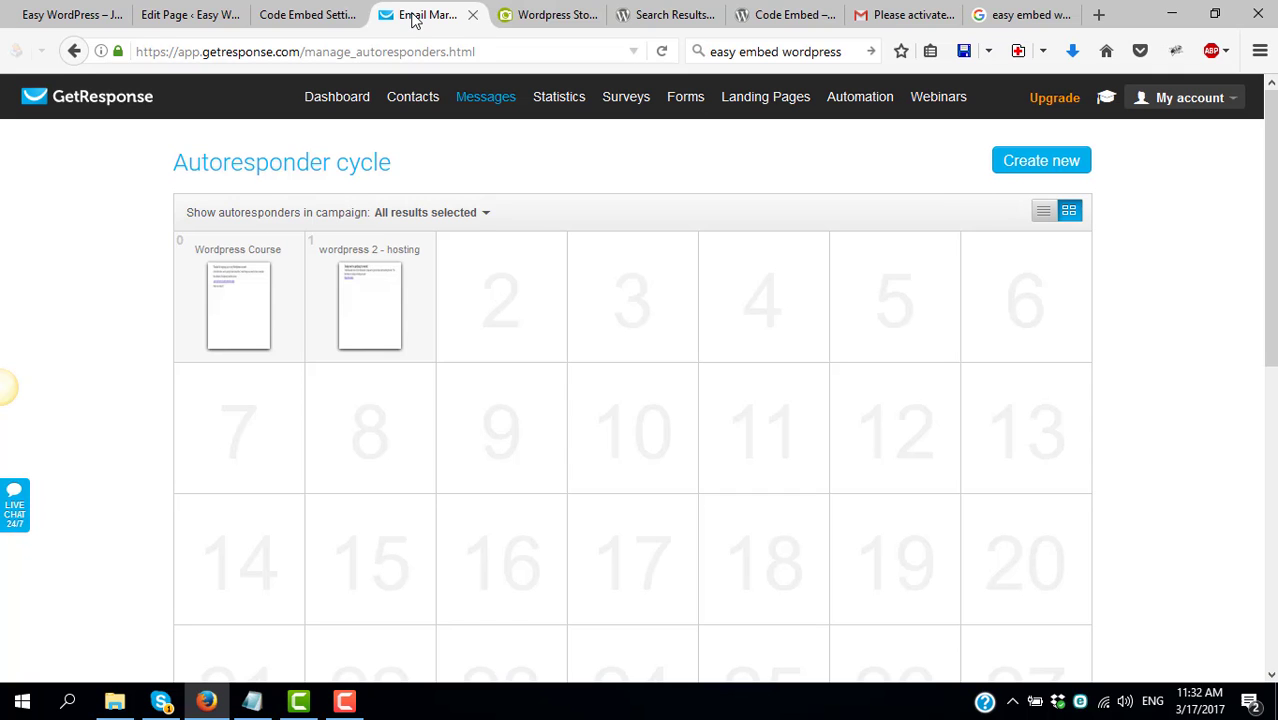
pyautogui.click(70, 14)
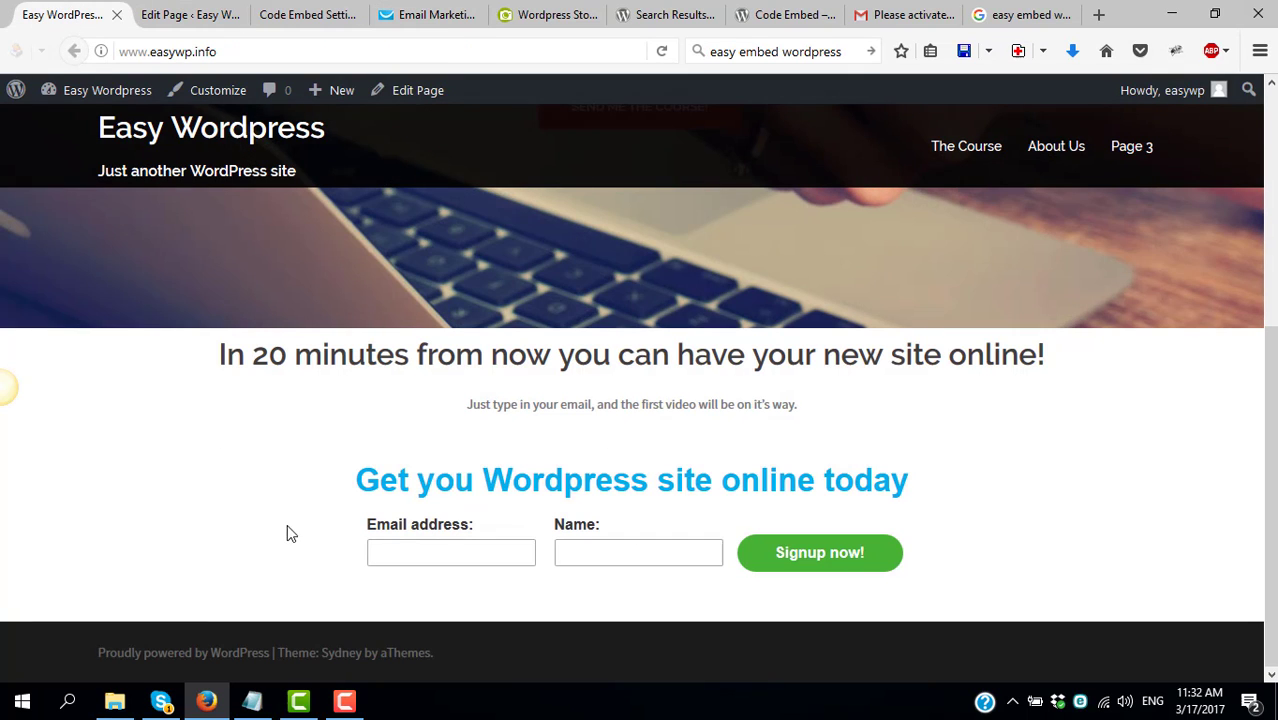
pyautogui.click(611, 563)
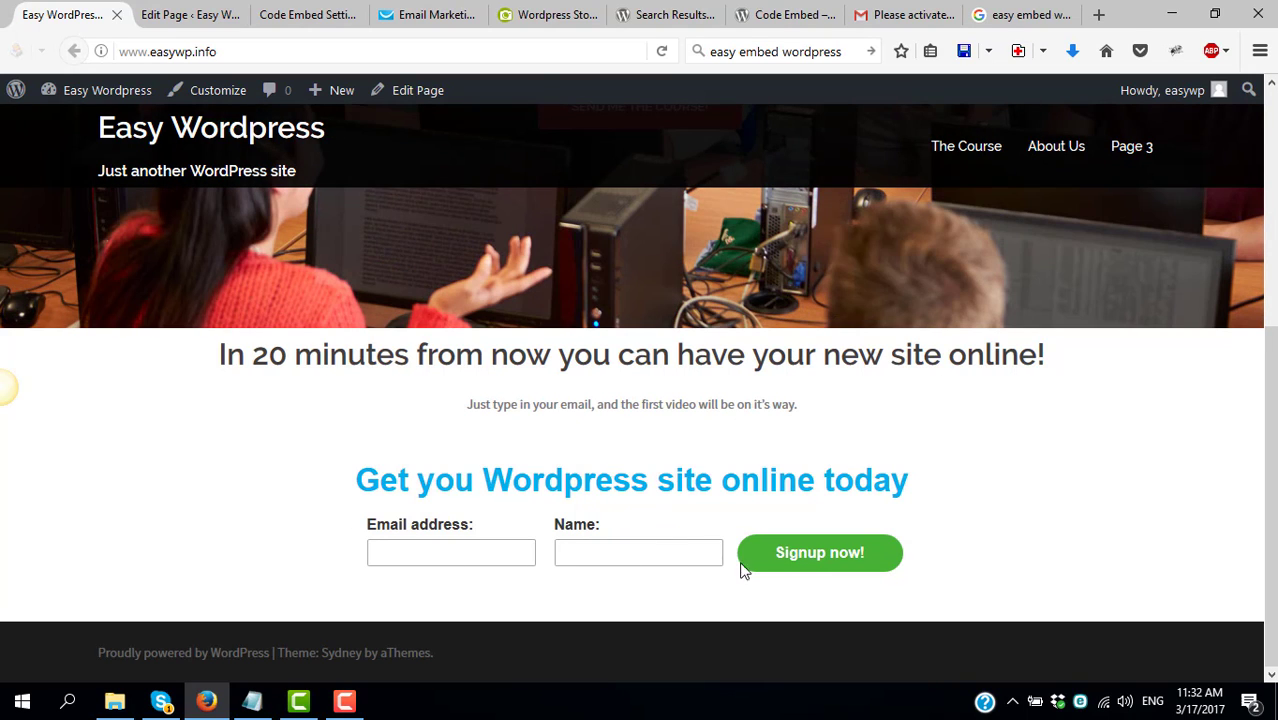
pyautogui.click(416, 14)
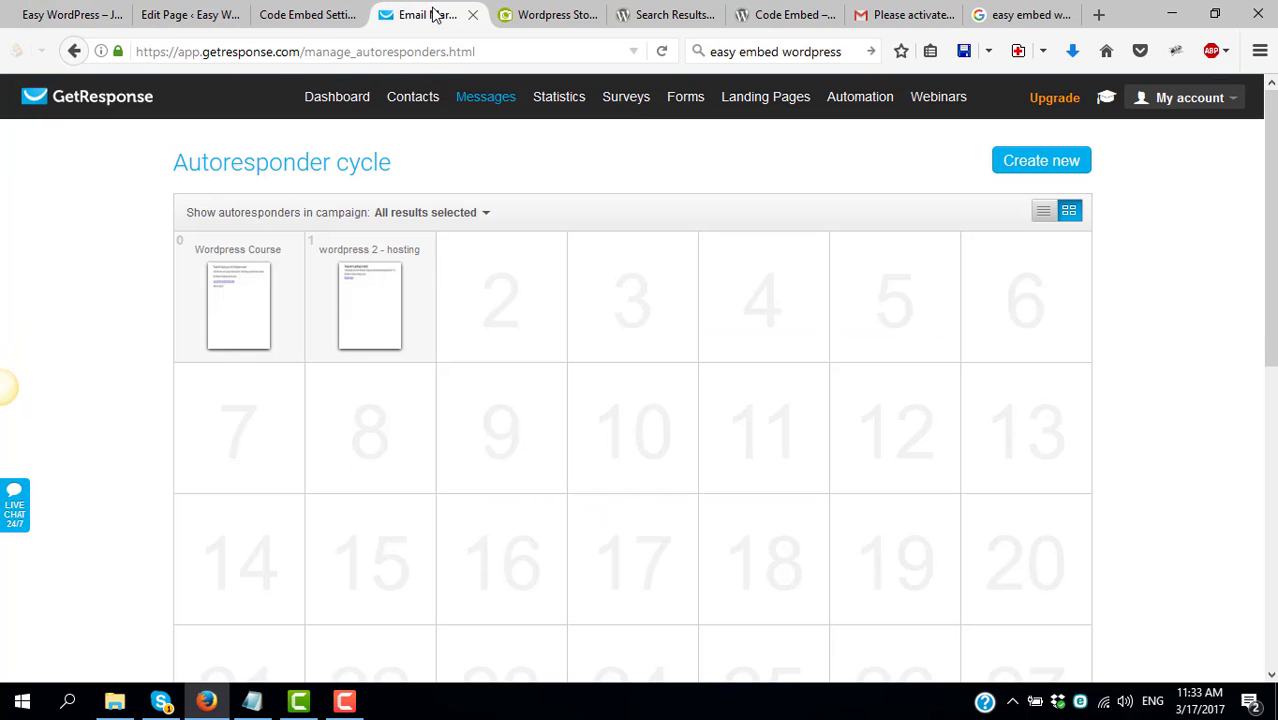
pyautogui.moveTo(487, 96)
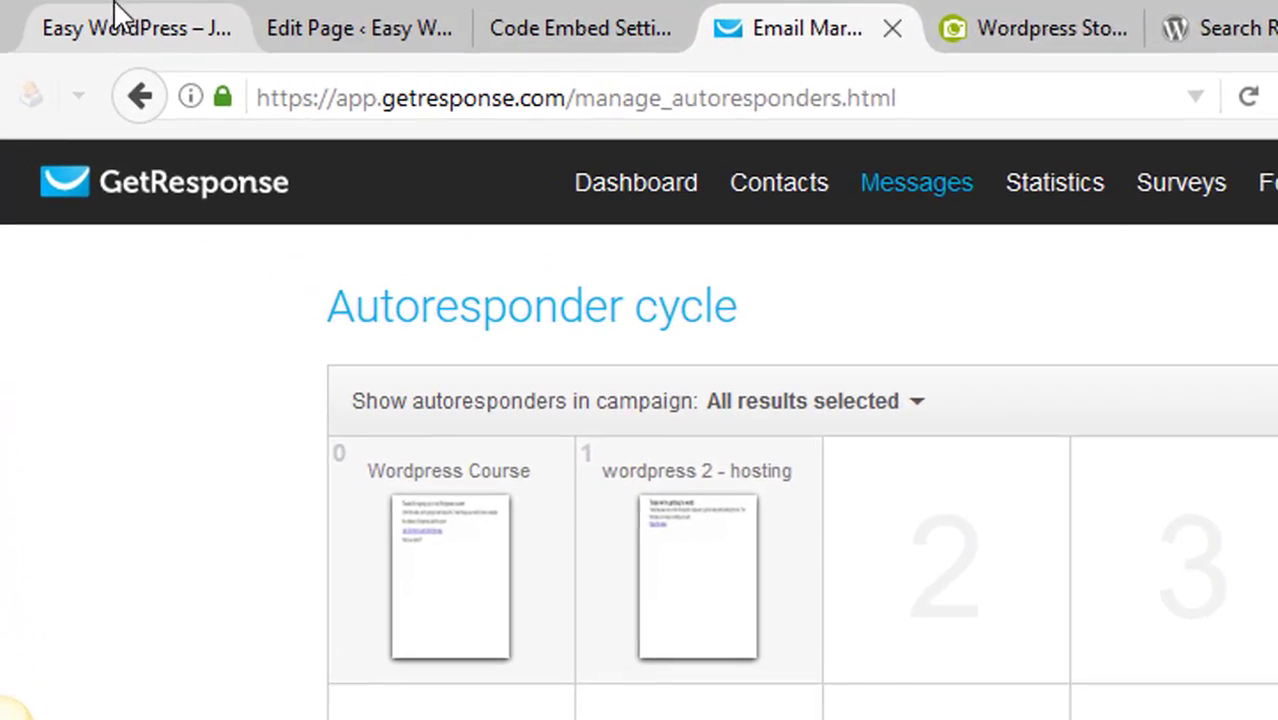
pyautogui.click(122, 18)
pyautogui.click(369, 92)
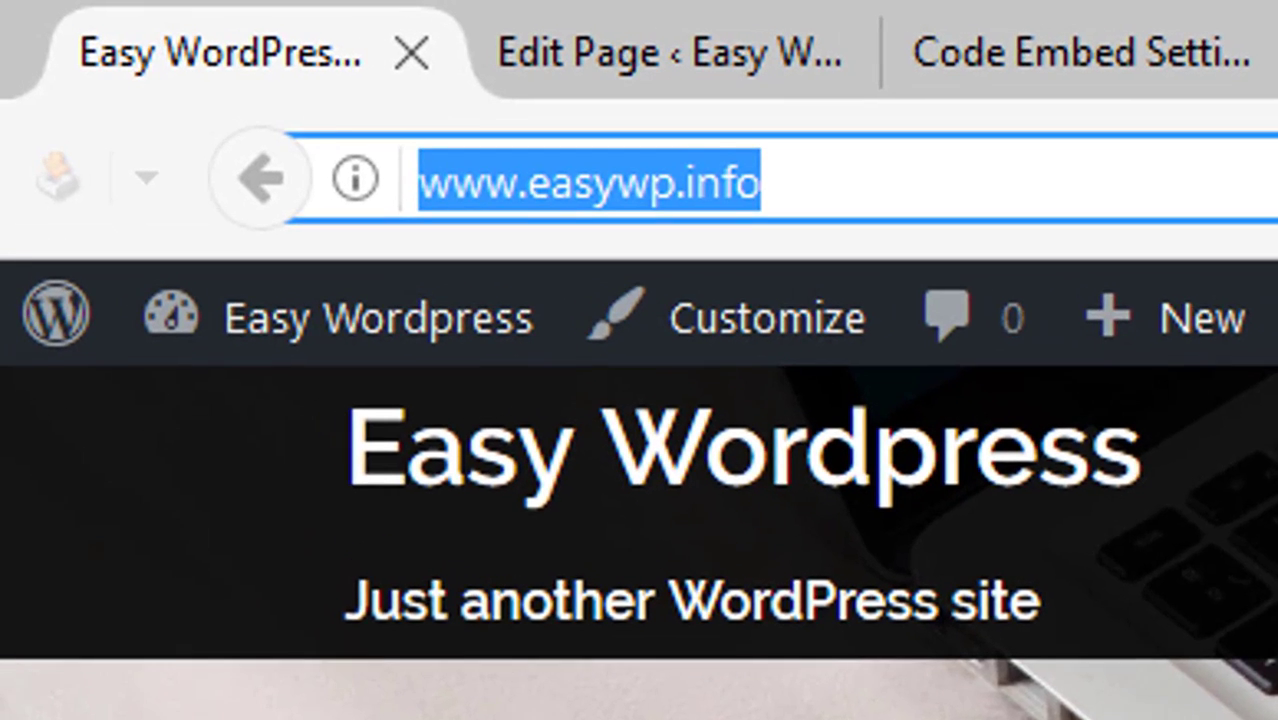